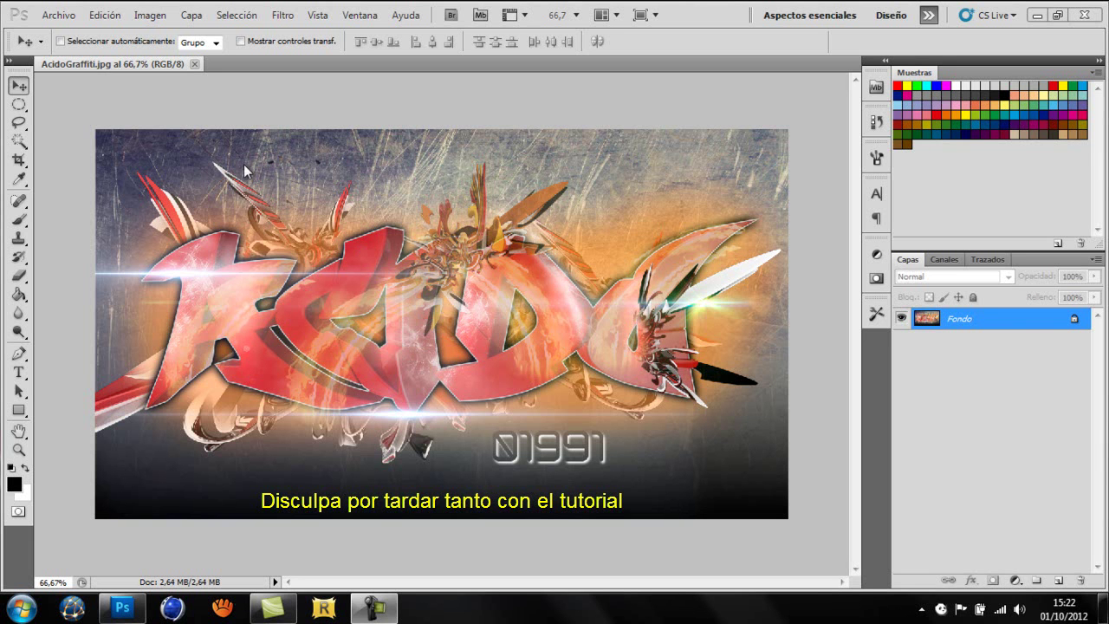
Step: Create a new 1280 × 720 px, 72 ppi document with a white background
left_click(57, 16)
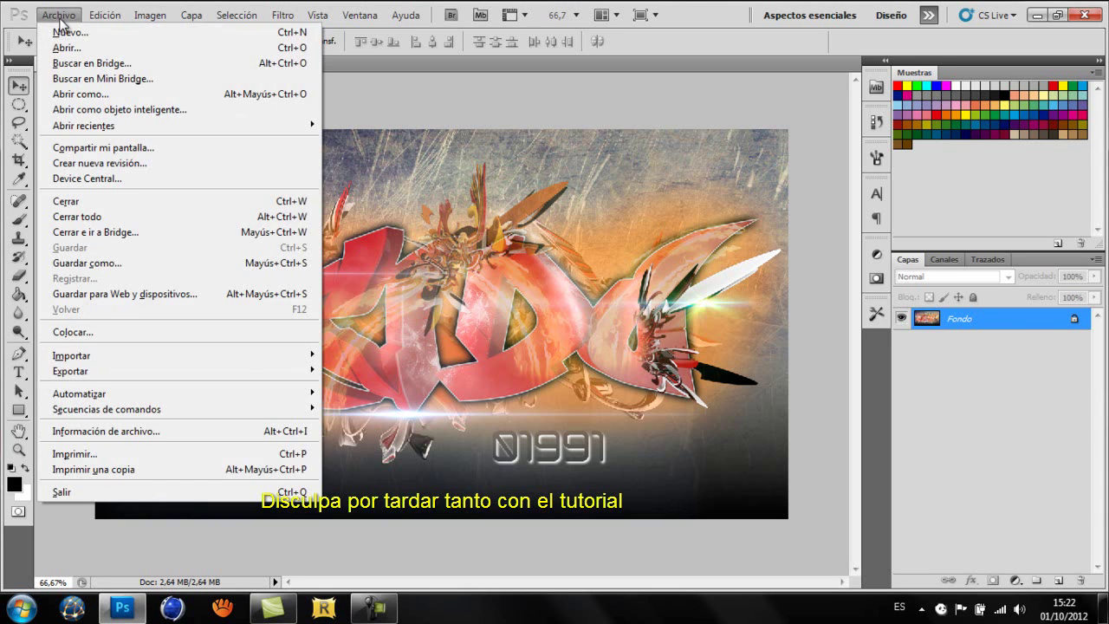
key("Escape")
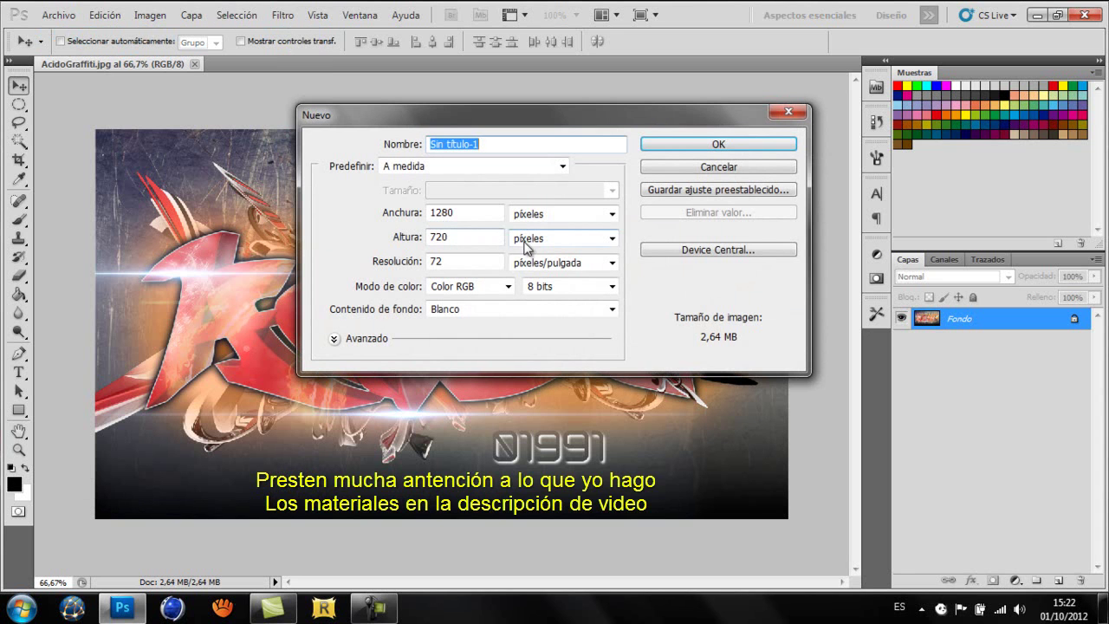
left_click(702, 140)
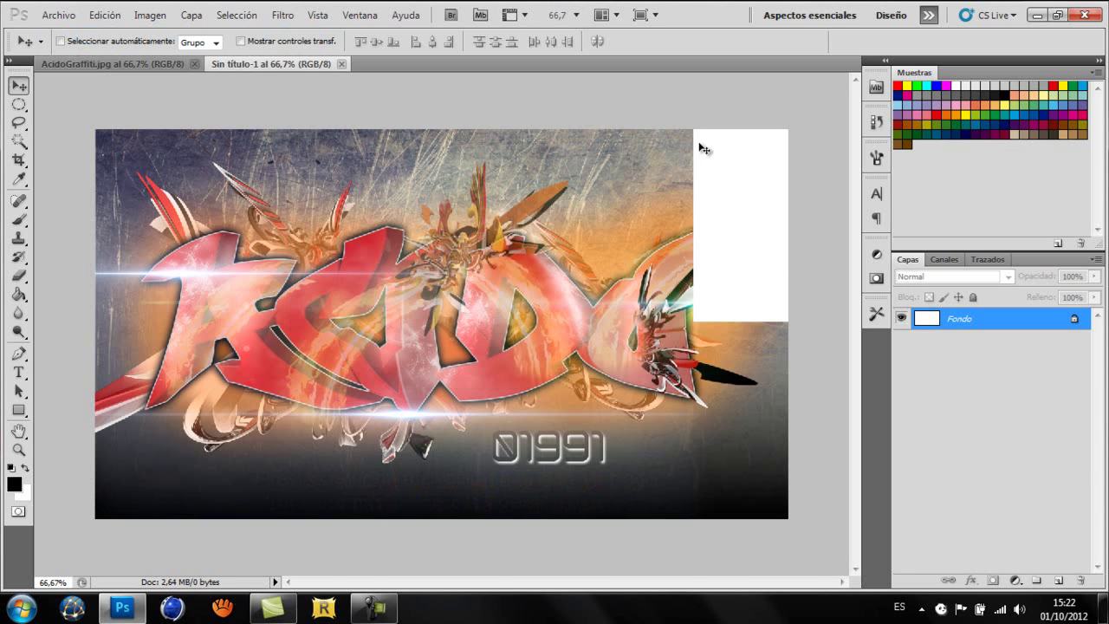
Step: Place bg1 from Fondos Abstracto-Zonagrafica and stretch it to the canvas's left and right edges
left_click(53, 15)
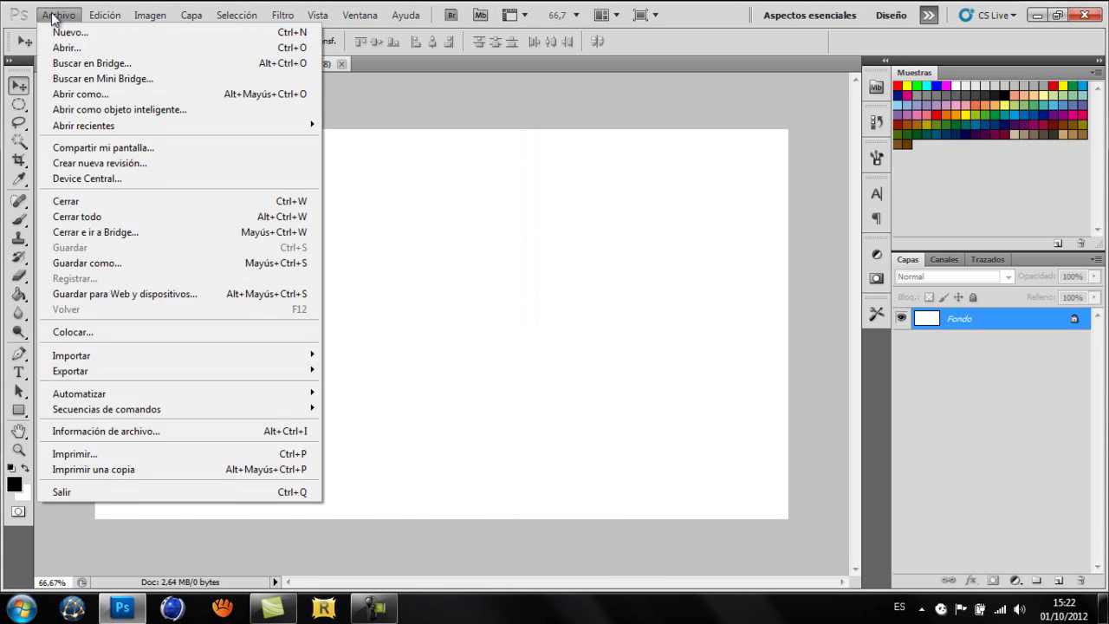
left_click(79, 336)
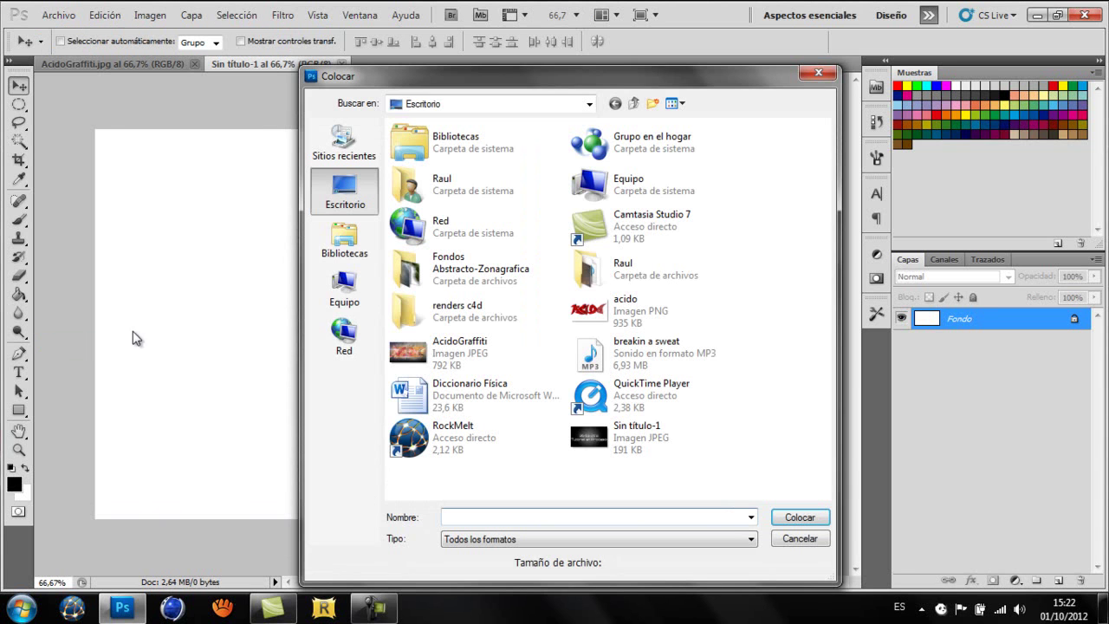
double_click(483, 275)
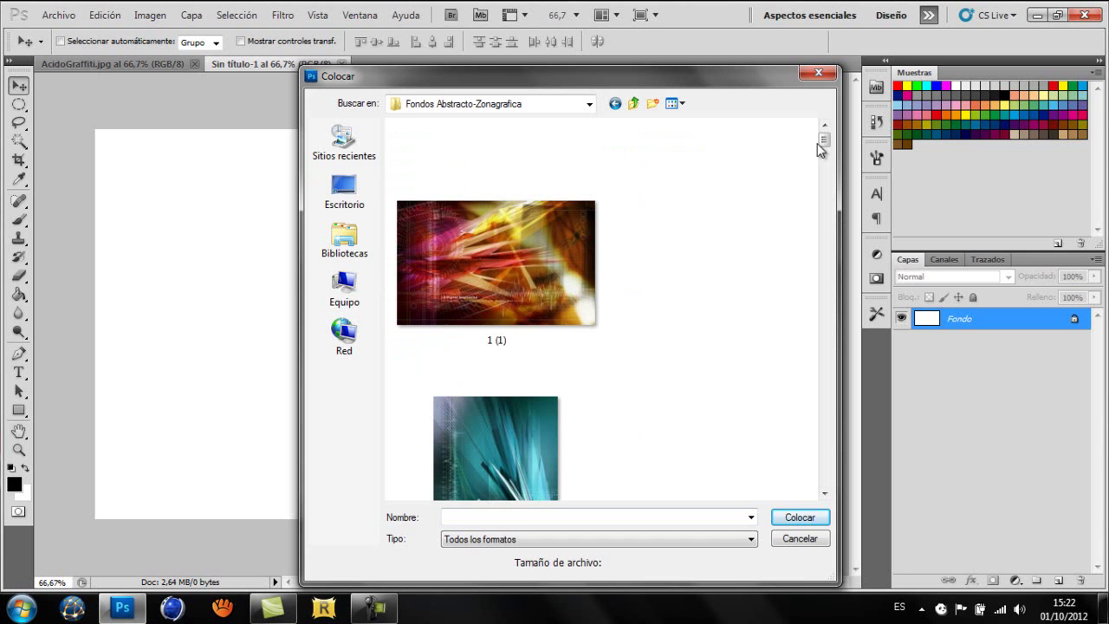
mouse_move(823, 142)
left_mouse_down()
mouse_move(811, 446)
mouse_move(814, 437)
left_mouse_up()
double_click(576, 450)
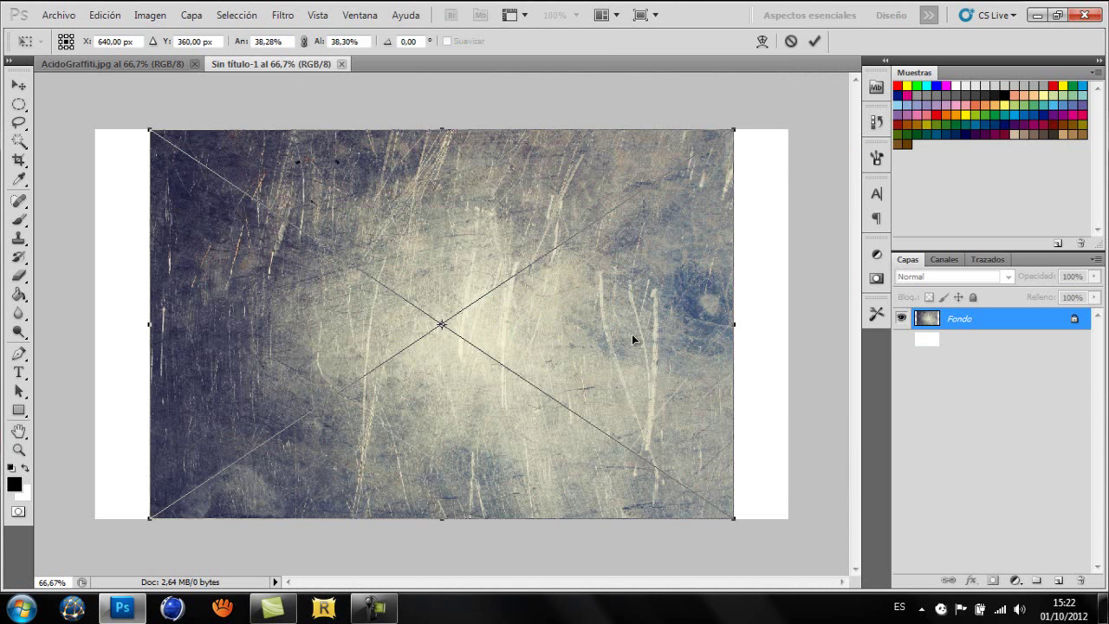
left_click_drag(735, 325, 788, 325)
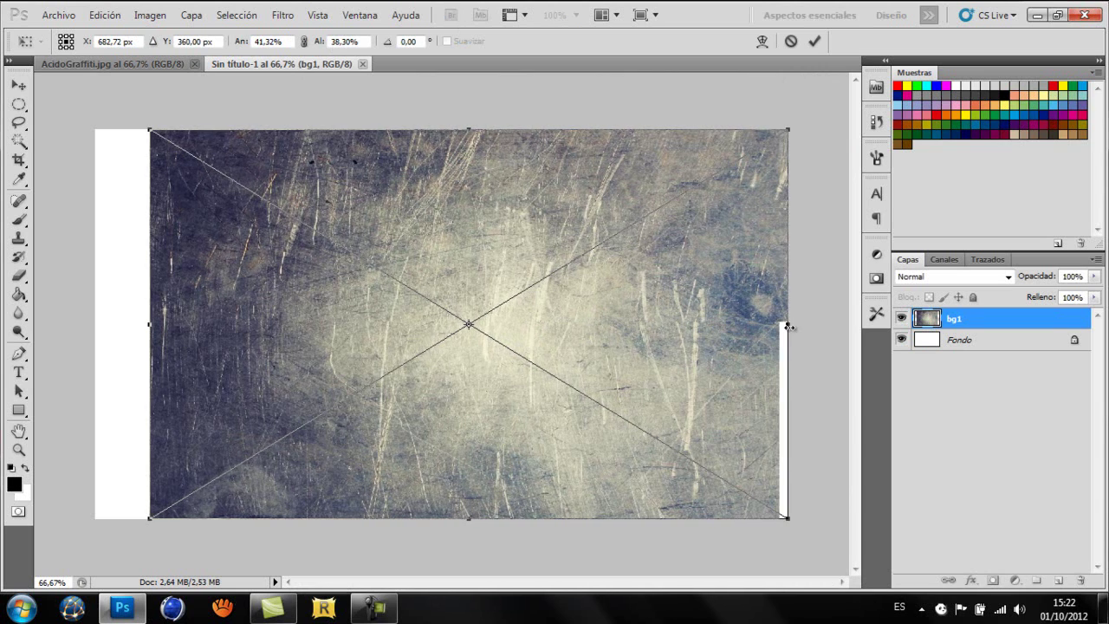
left_click_drag(152, 326, 102, 328)
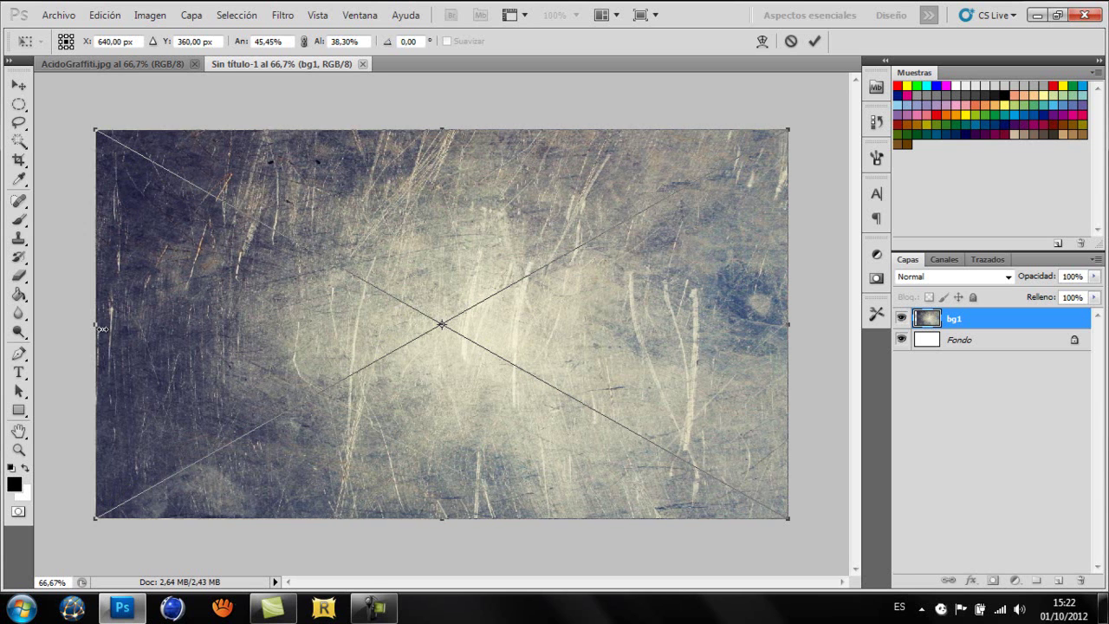
left_click(815, 43)
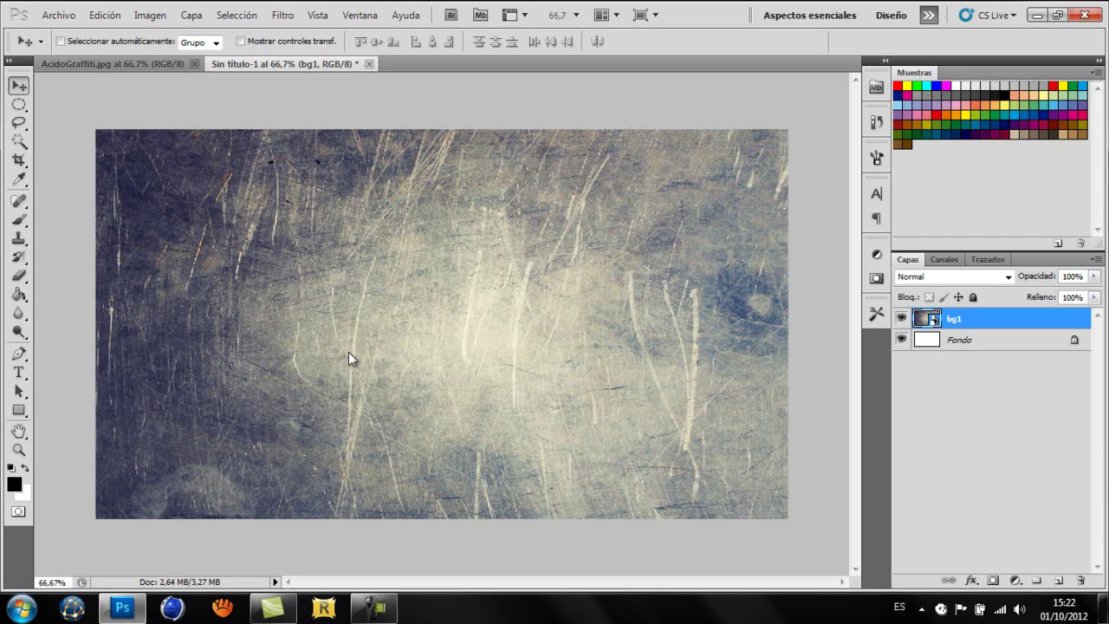
Step: Place acido.png from the Desktop above bg1 and commit it at 45% scale
left_click(68, 15)
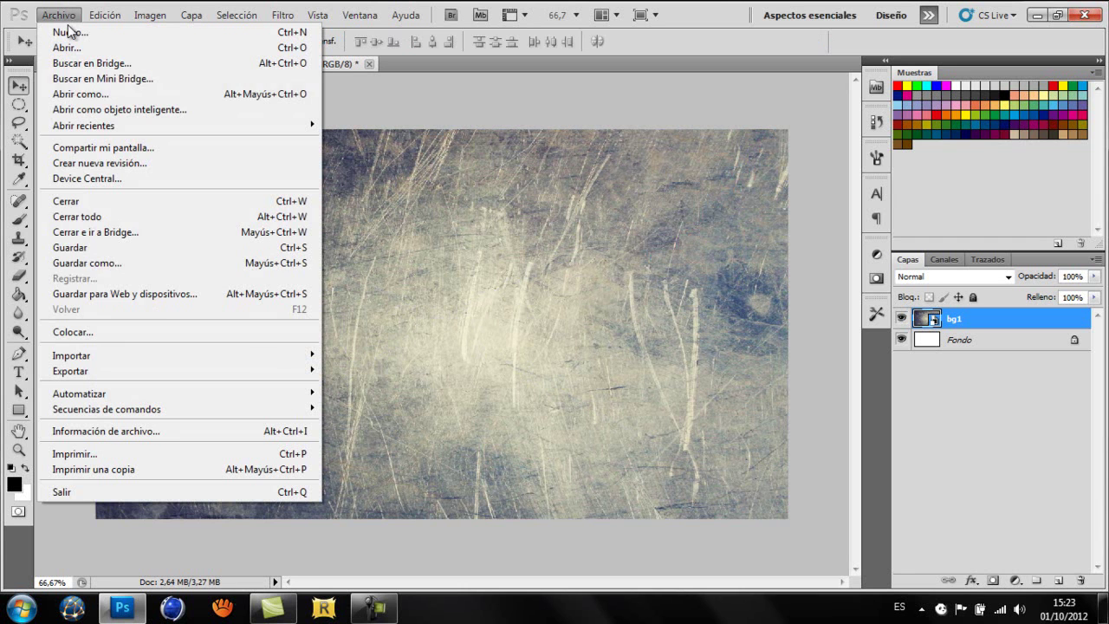
left_click(73, 332)
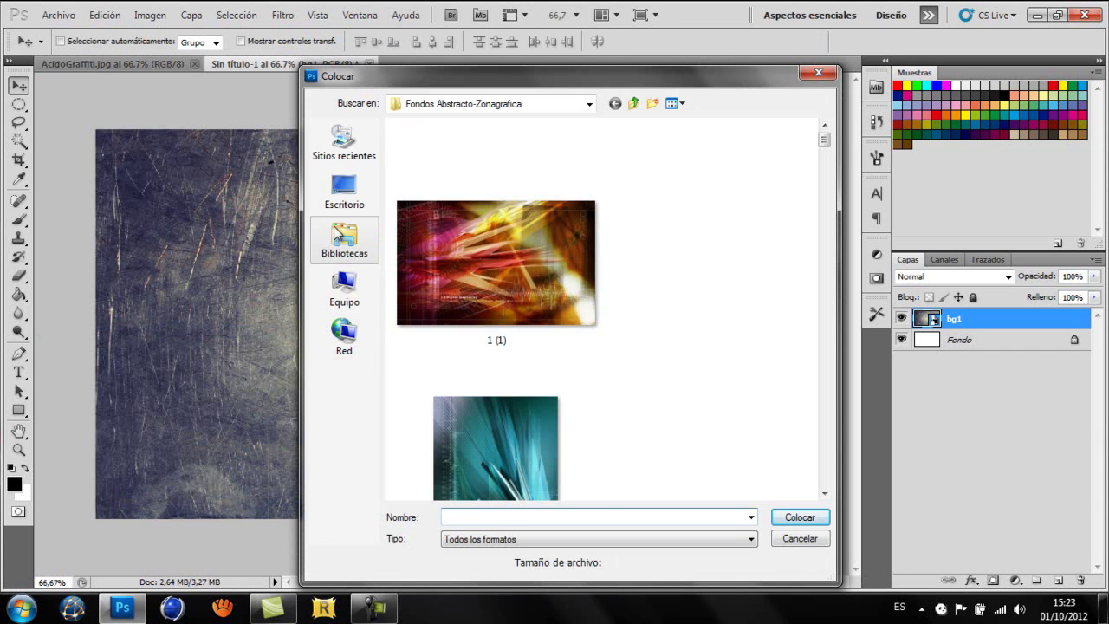
left_click(346, 205)
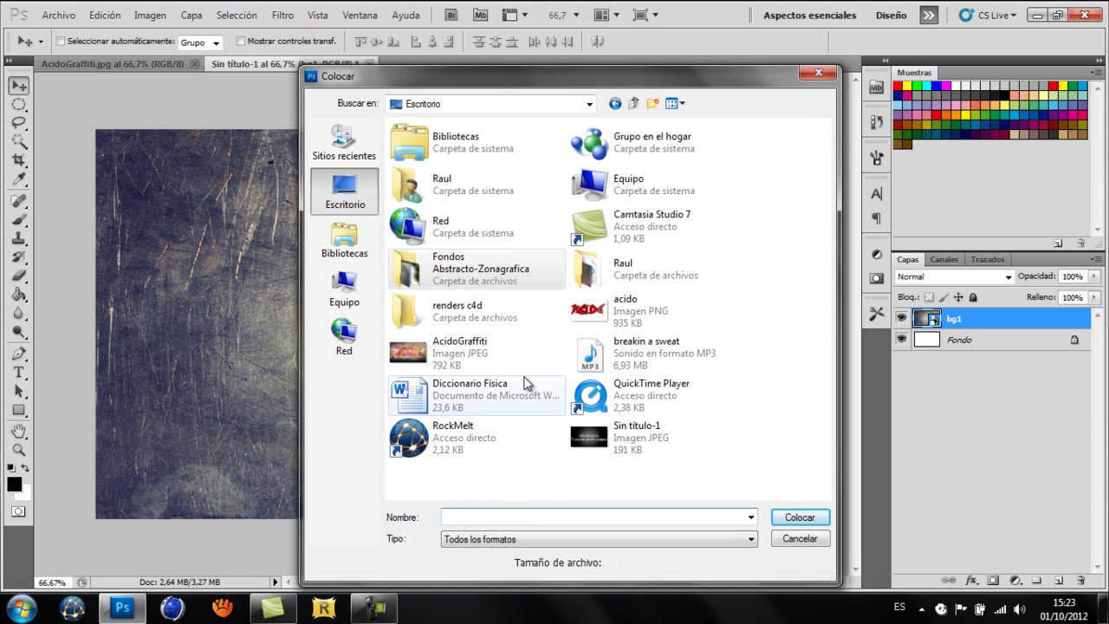
left_click(633, 312)
double_click(633, 310)
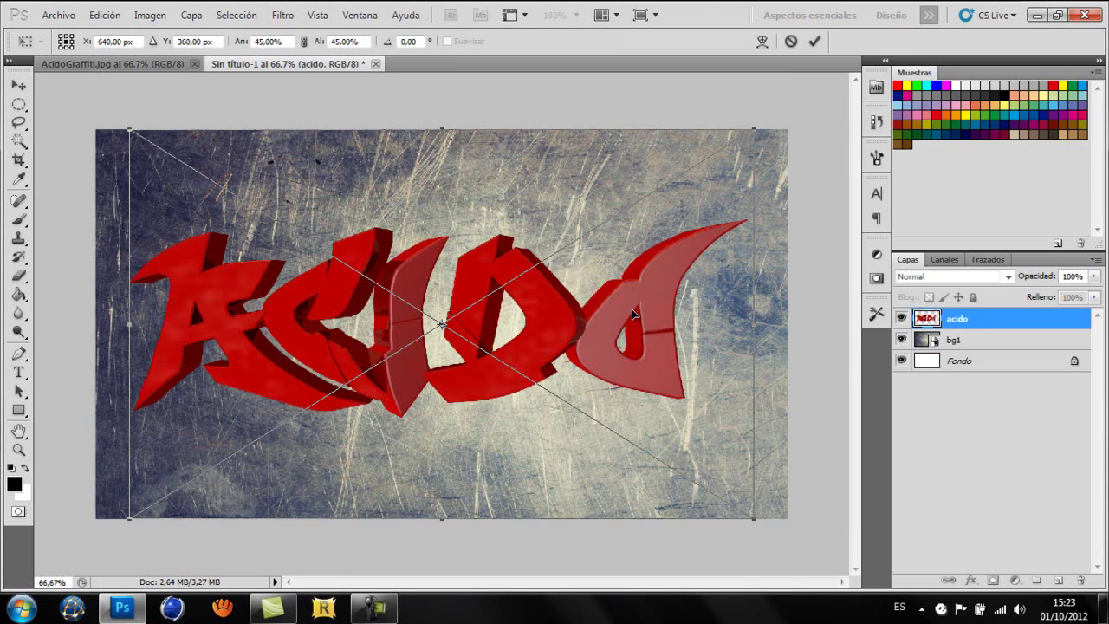
left_click(813, 42)
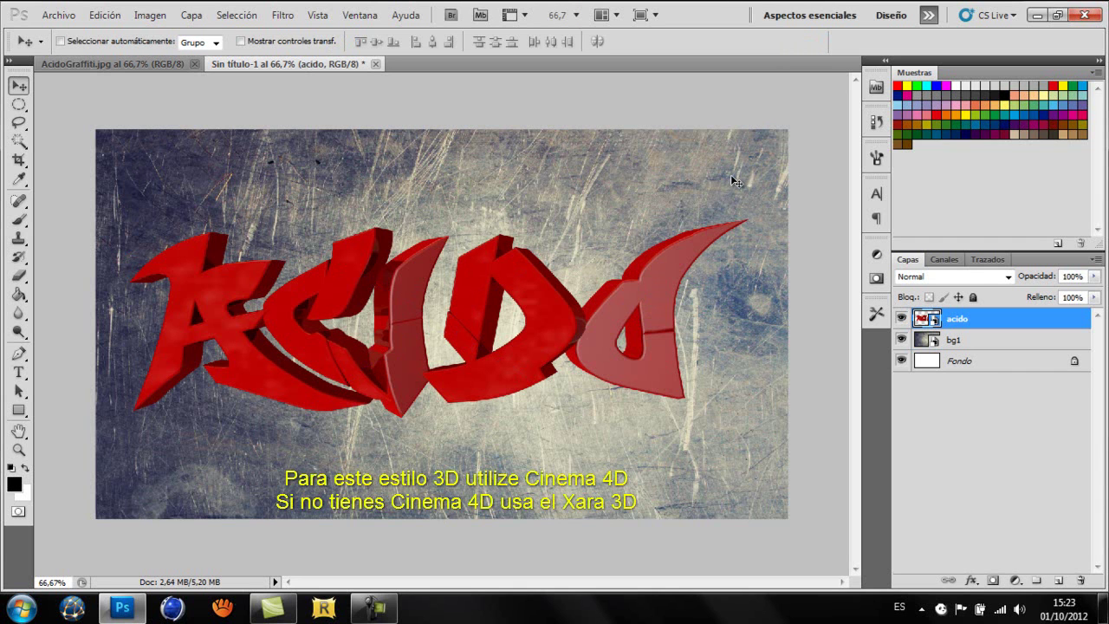
Step: Add a 2 px stroke positioned Inside to the acido layer
double_click(995, 321)
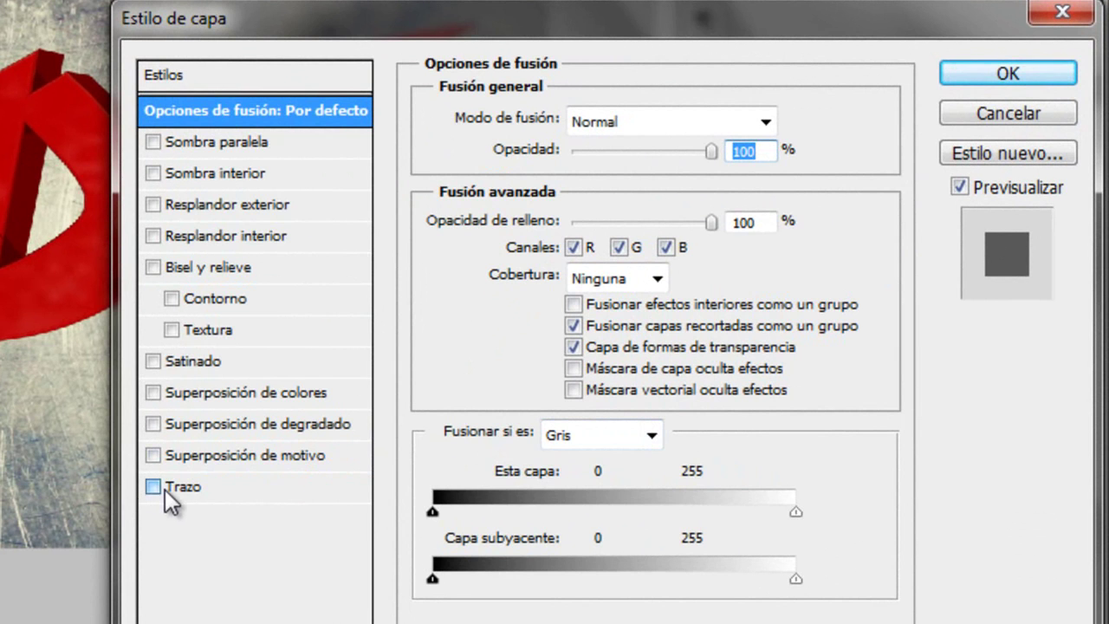
left_click(155, 487)
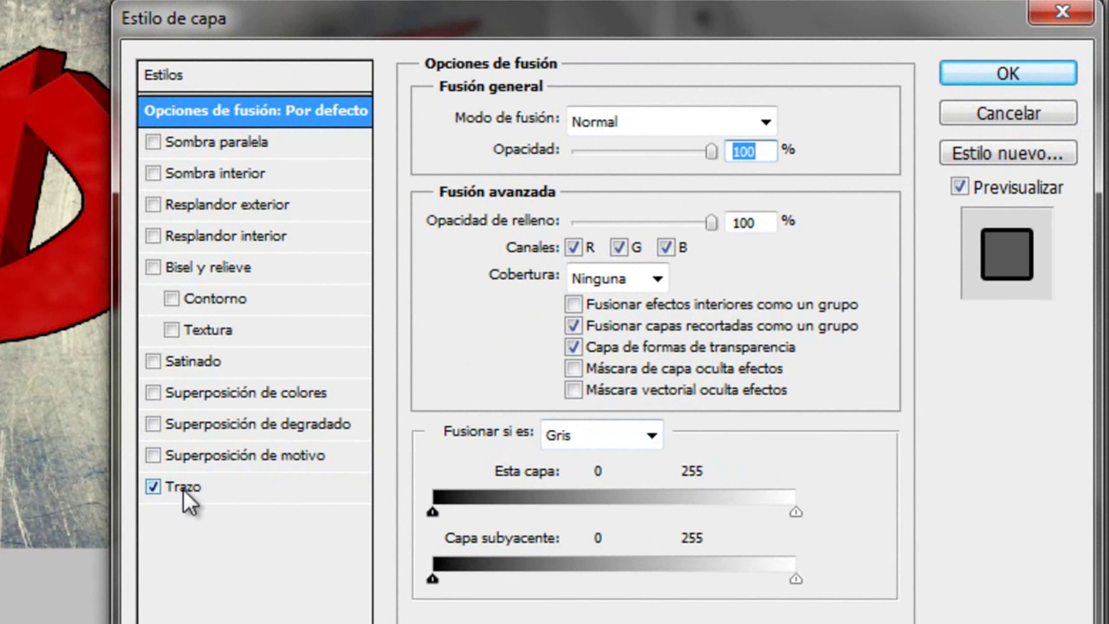
left_click(183, 489)
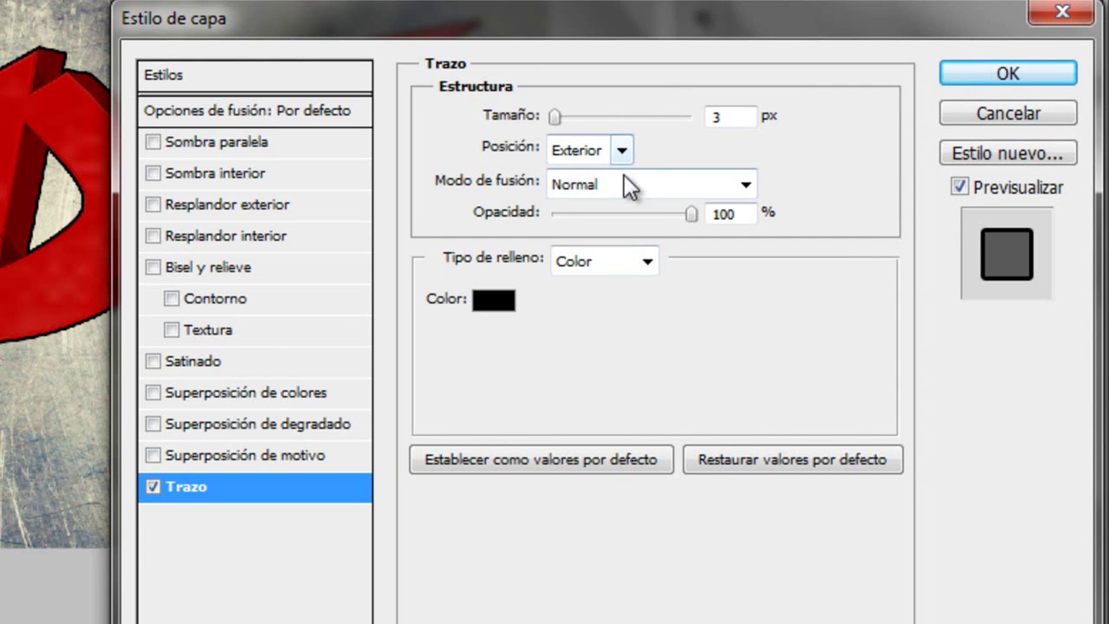
left_click(621, 151)
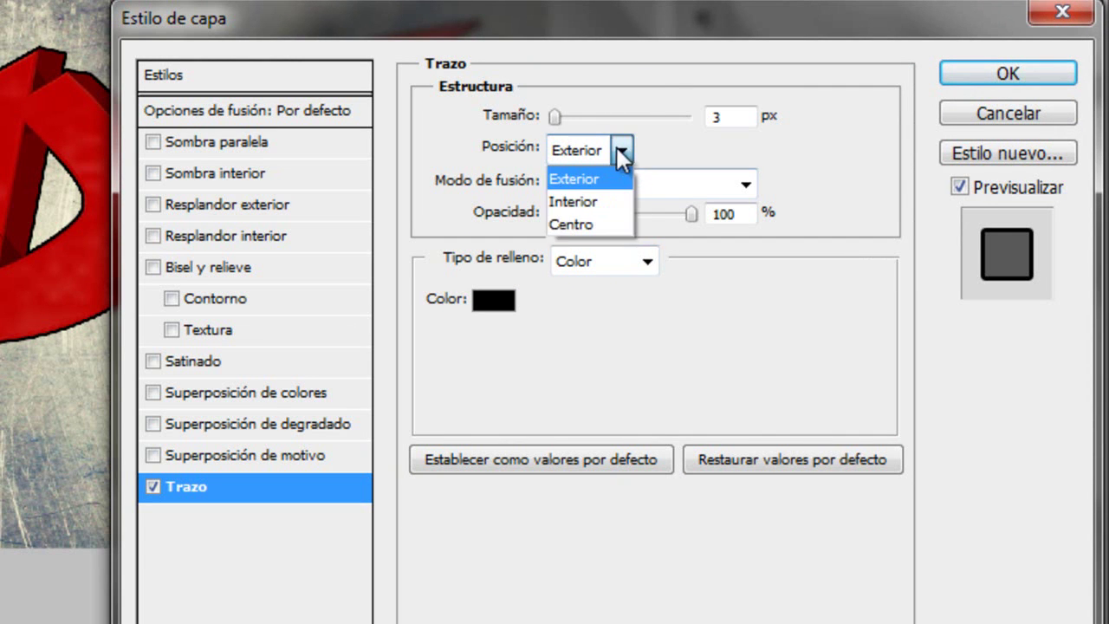
left_click(597, 193)
double_click(712, 116)
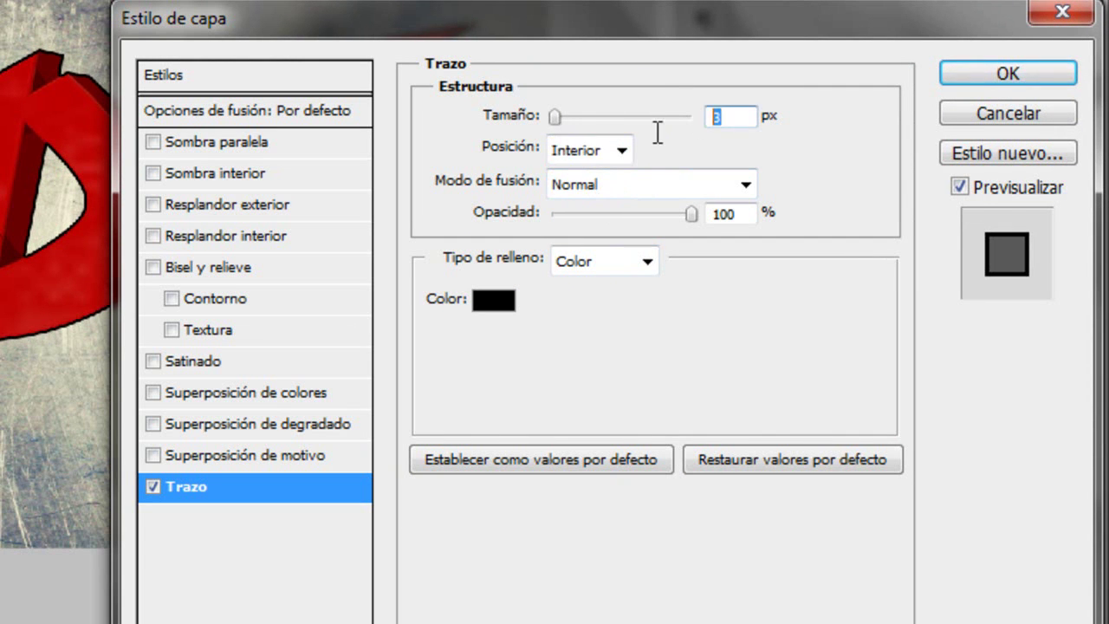
type("1")
key("BackSpace")
type("2")
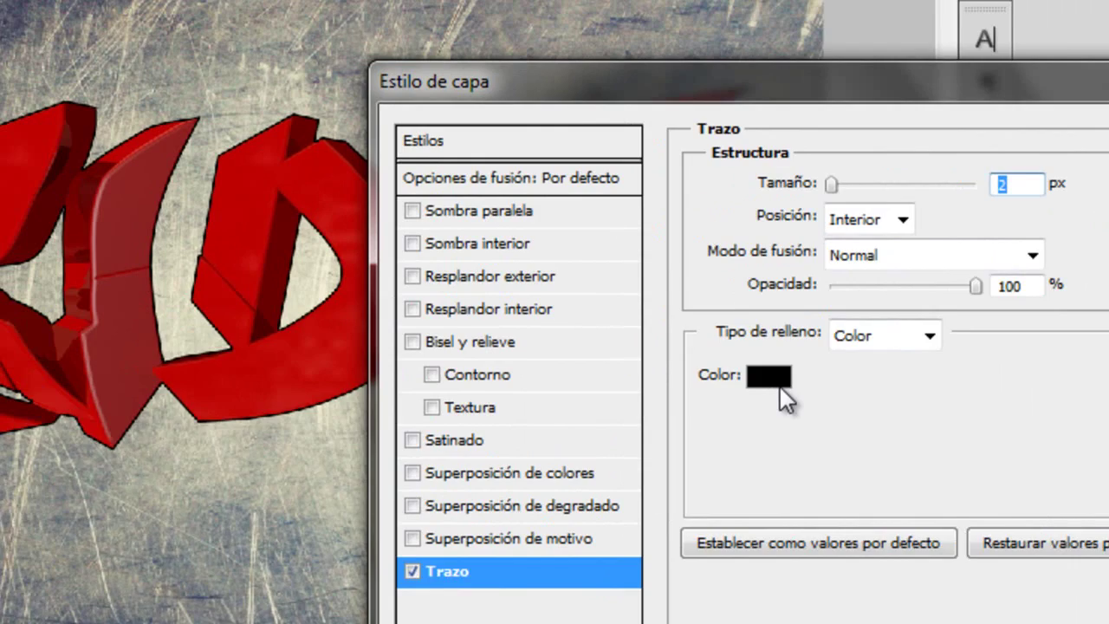
Step: Set the stroke colour to light grey #adadad, keeping the size at 2 px
left_click(498, 303)
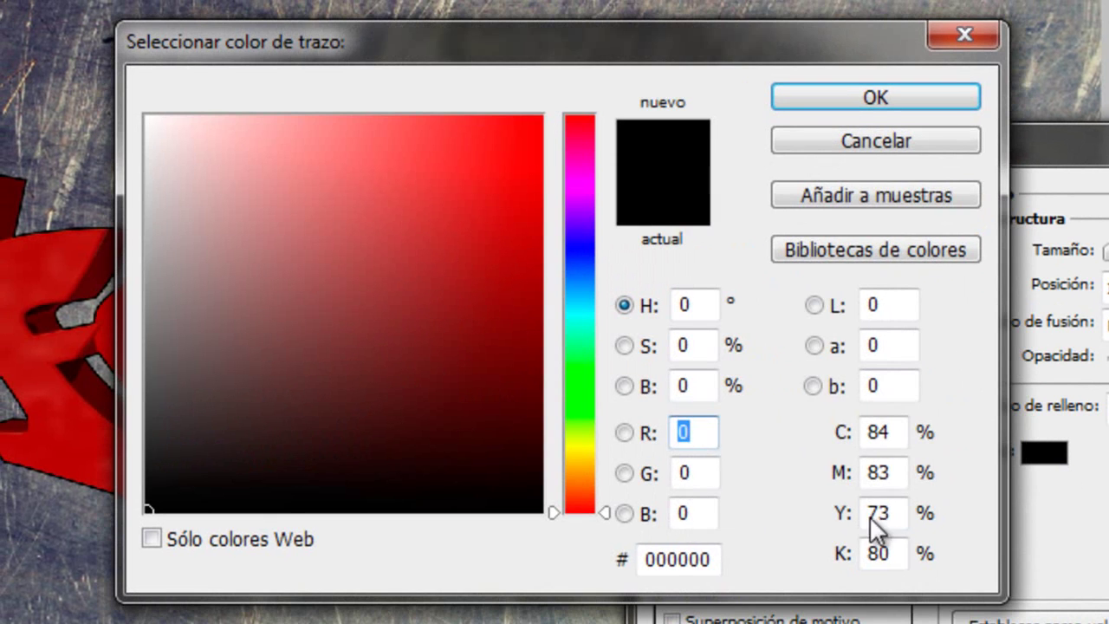
left_click(712, 560)
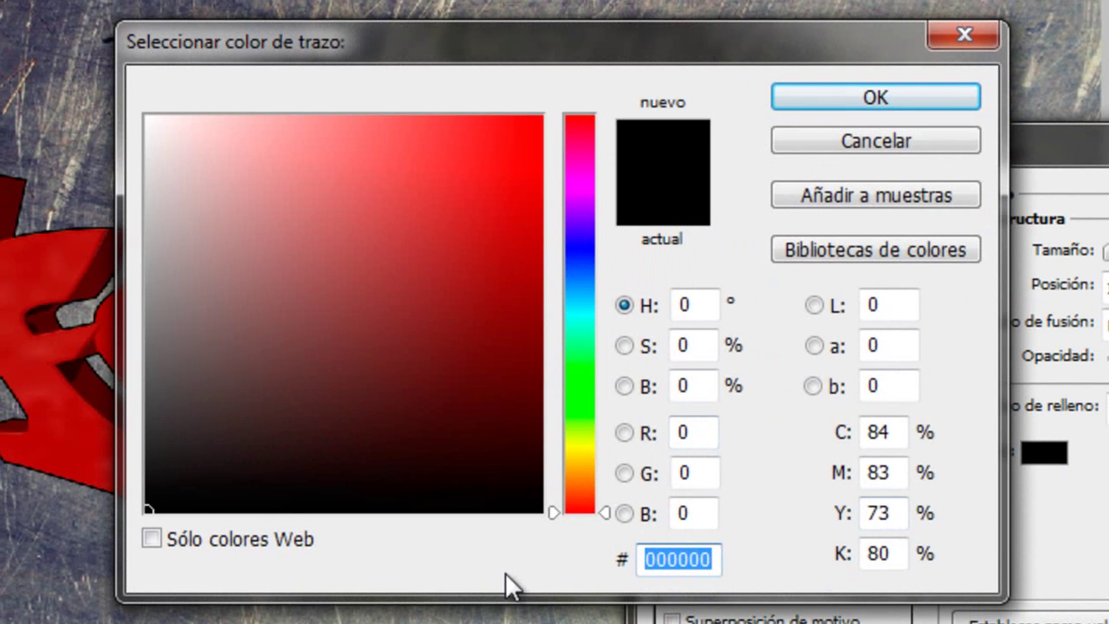
type("6c6c6")
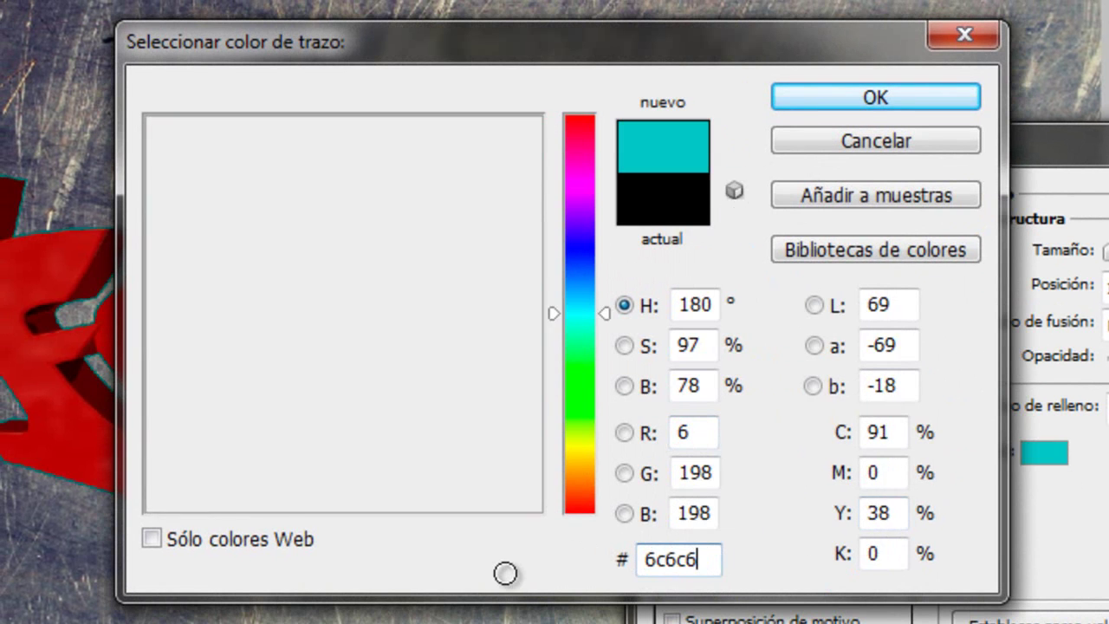
type("c")
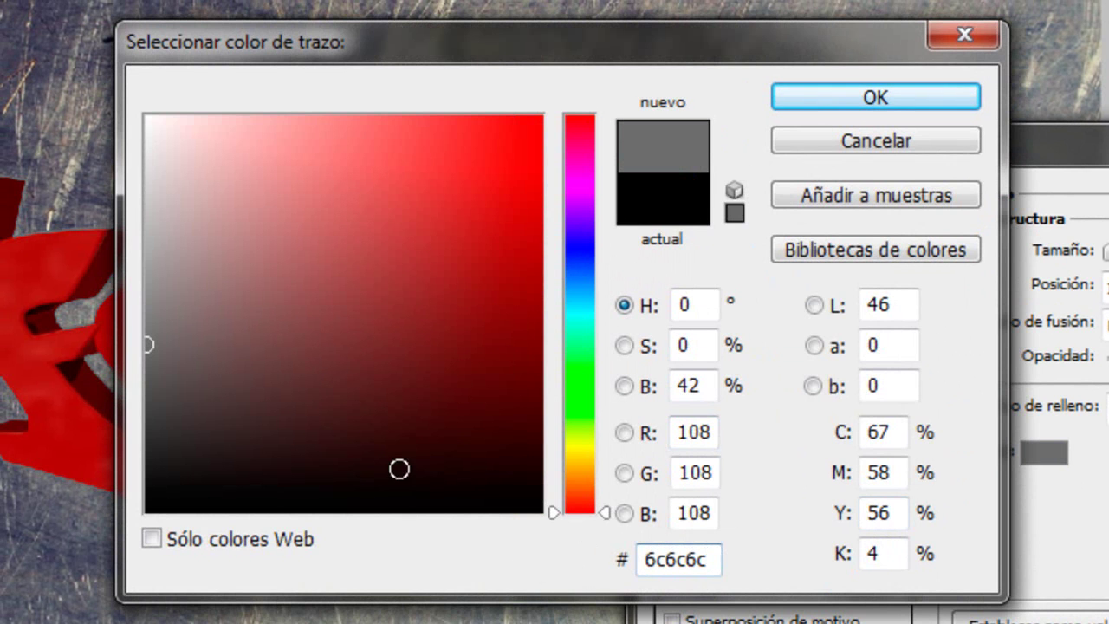
left_click(150, 264)
left_click_drag(150, 264, 94, 240)
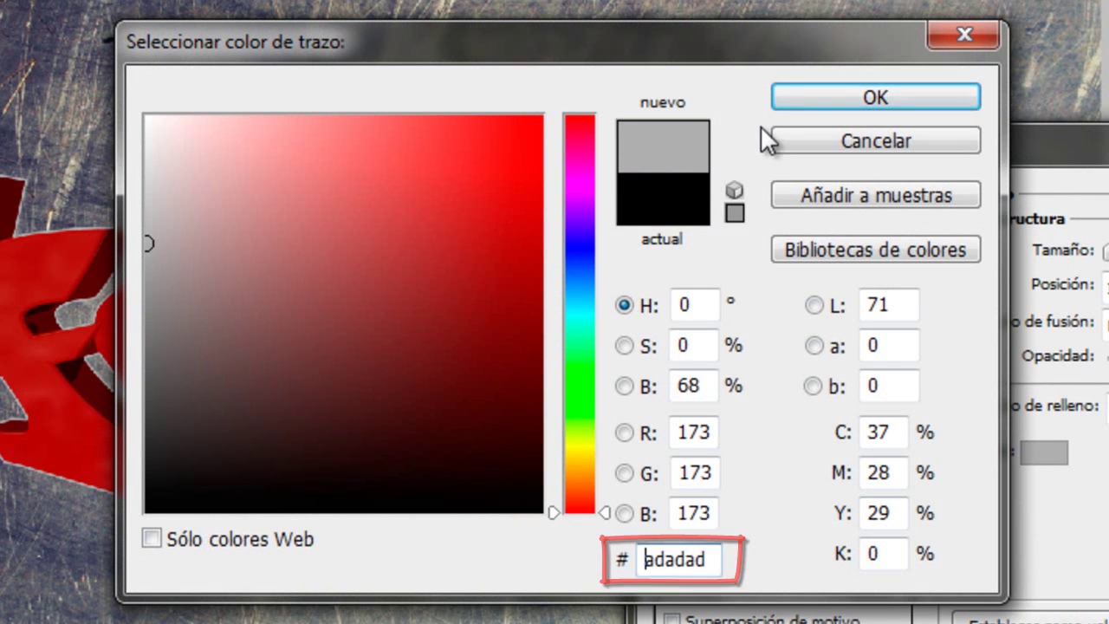
left_click(791, 100)
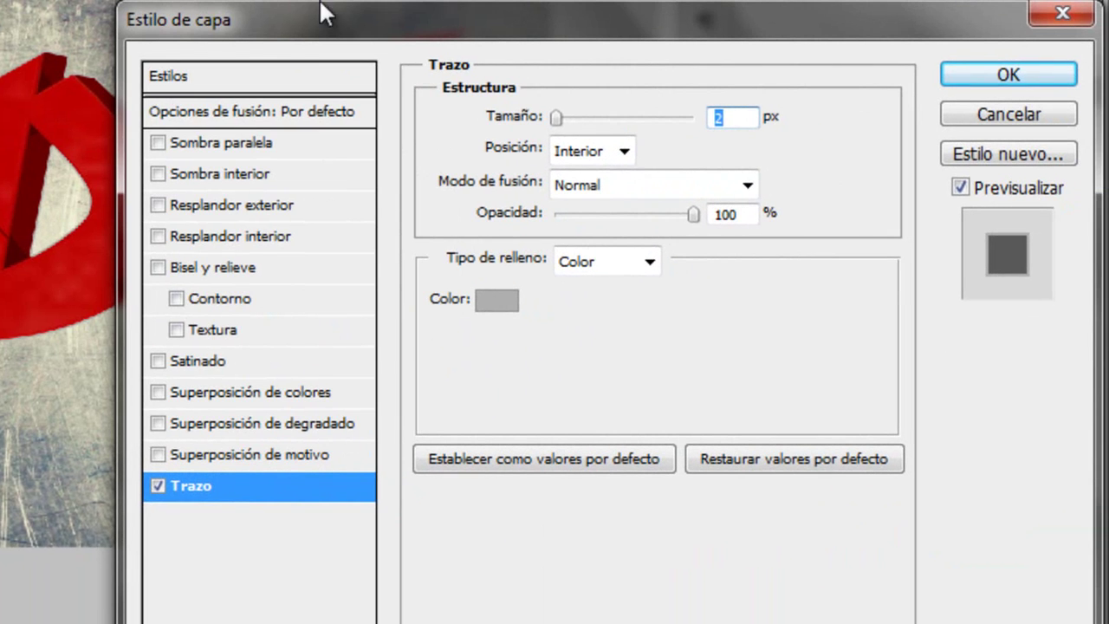
type("3")
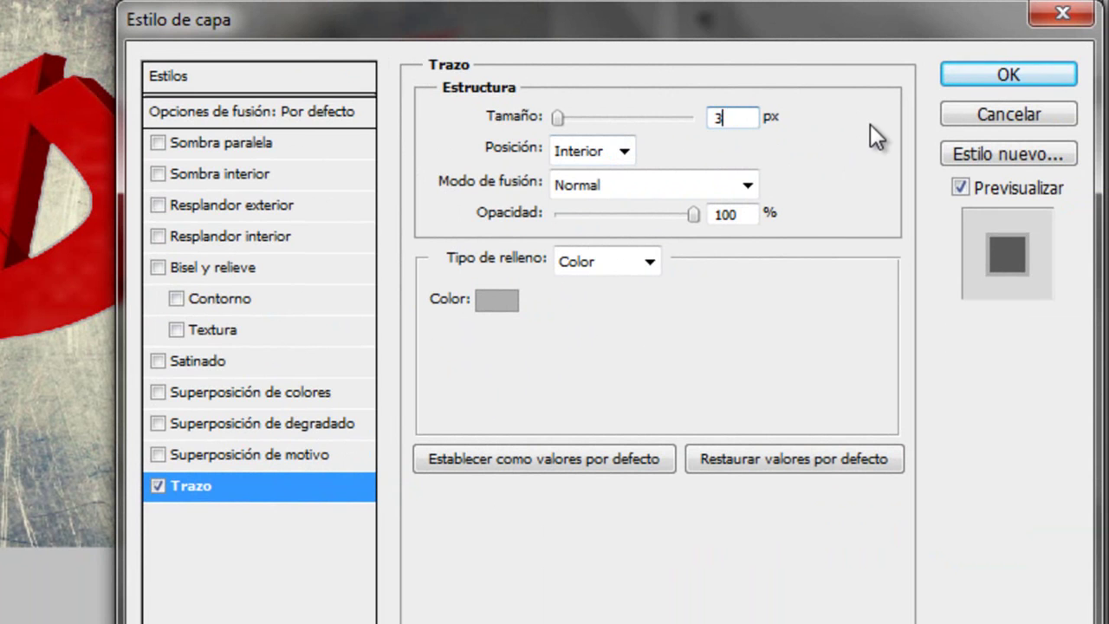
key("Down")
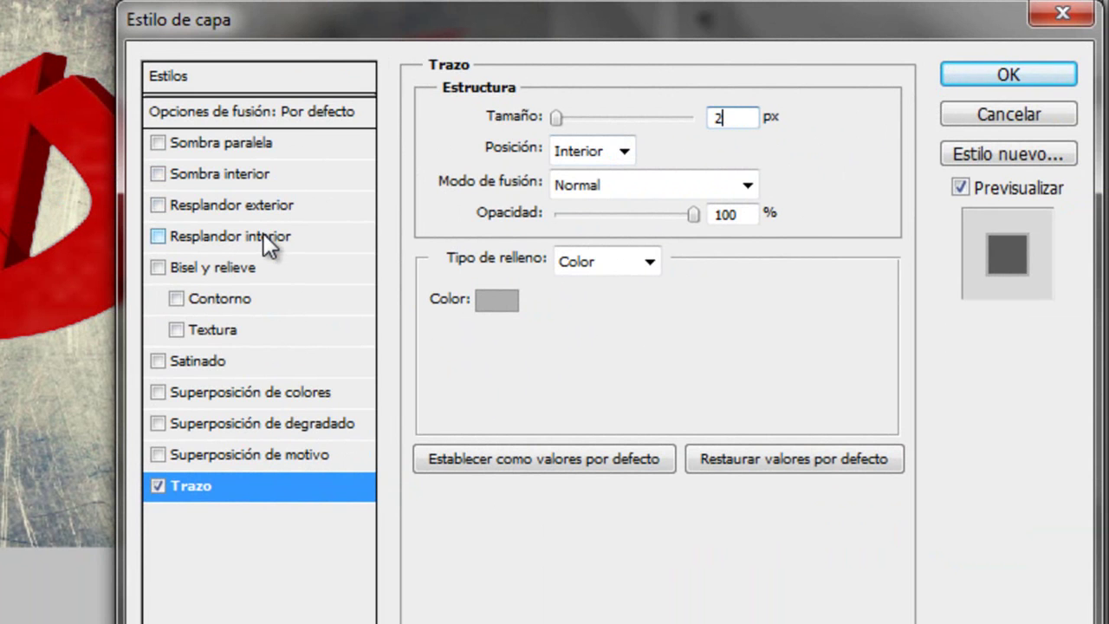
Step: Add an outer glow to the acido lettering and make its colour black
left_click(270, 205)
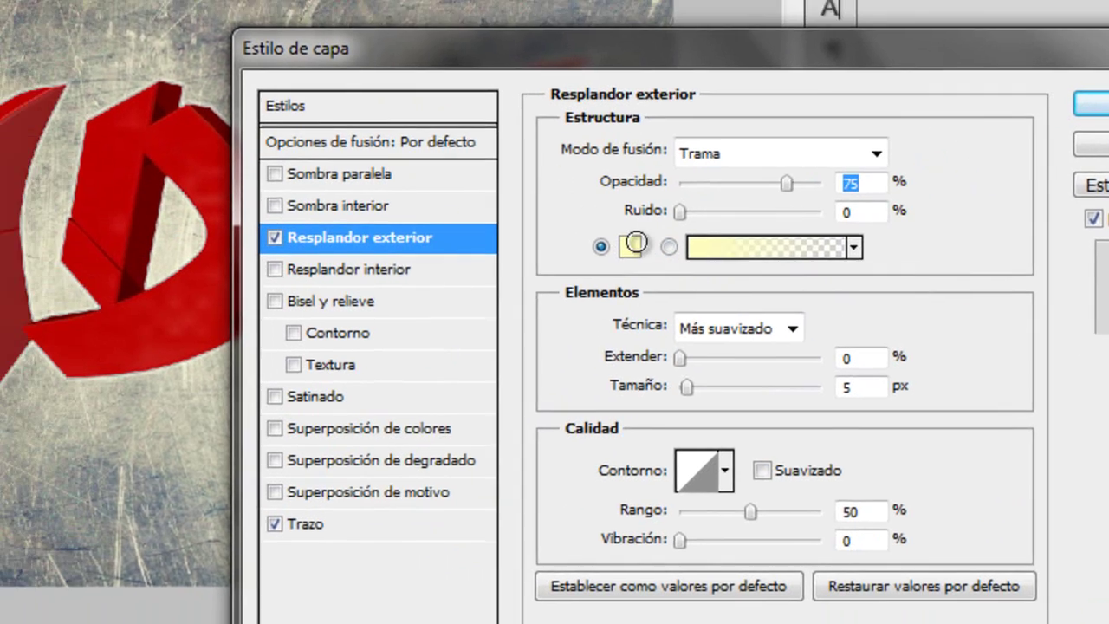
left_click(505, 215)
left_click_drag(357, 426, 161, 513)
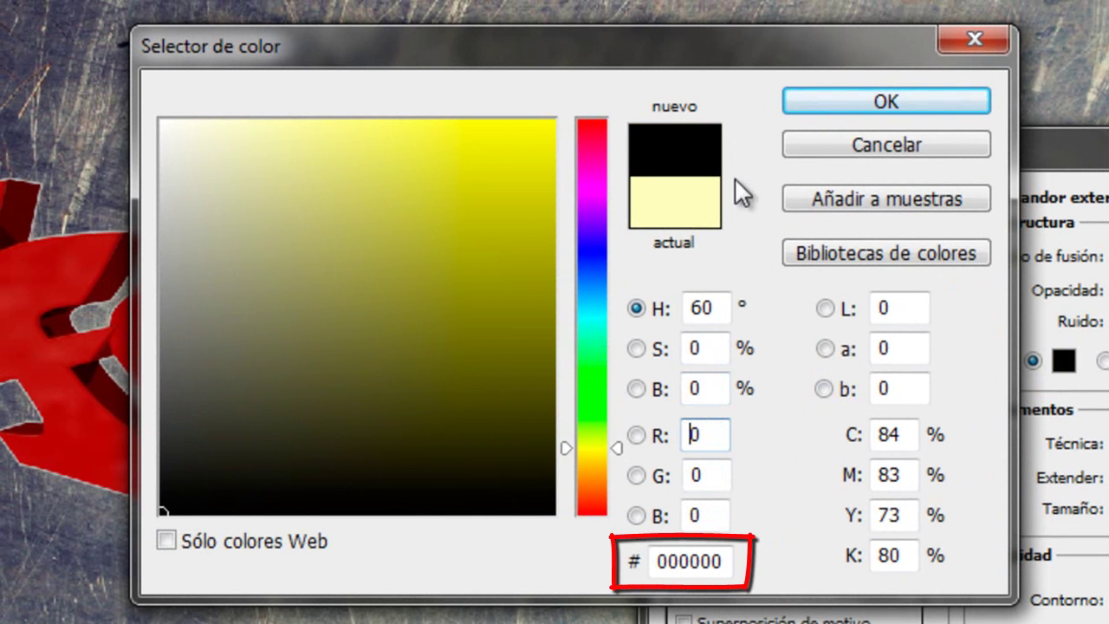
left_click(824, 106)
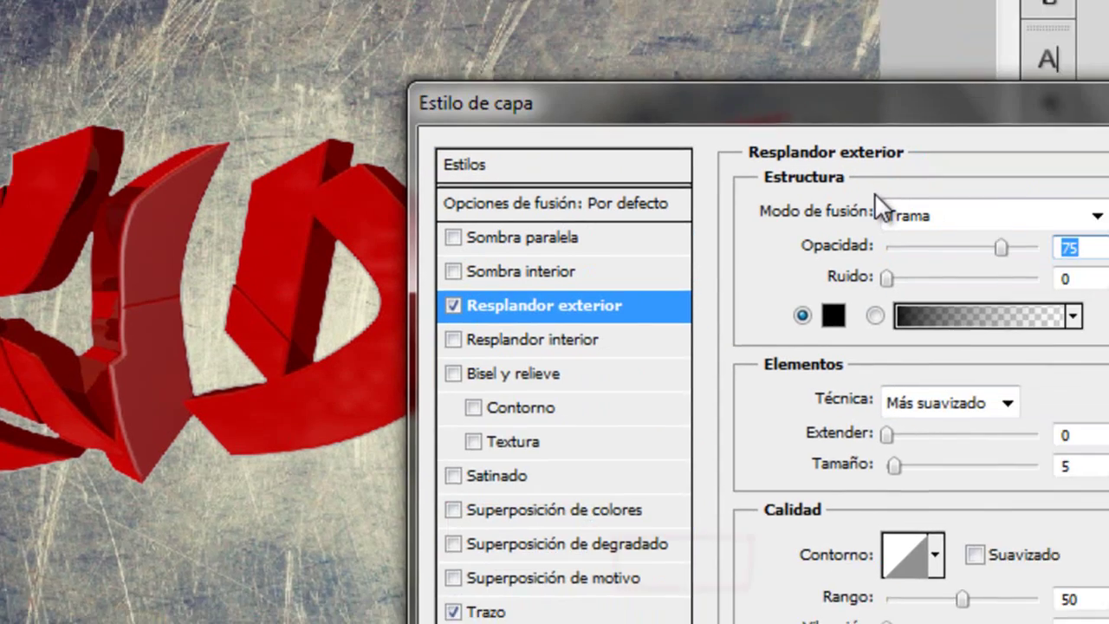
Step: Set the outer glow to Normal mode, 100% opacity and 25 px size, and apply it
left_click(506, 137)
scroll(507, 117, "down", 2)
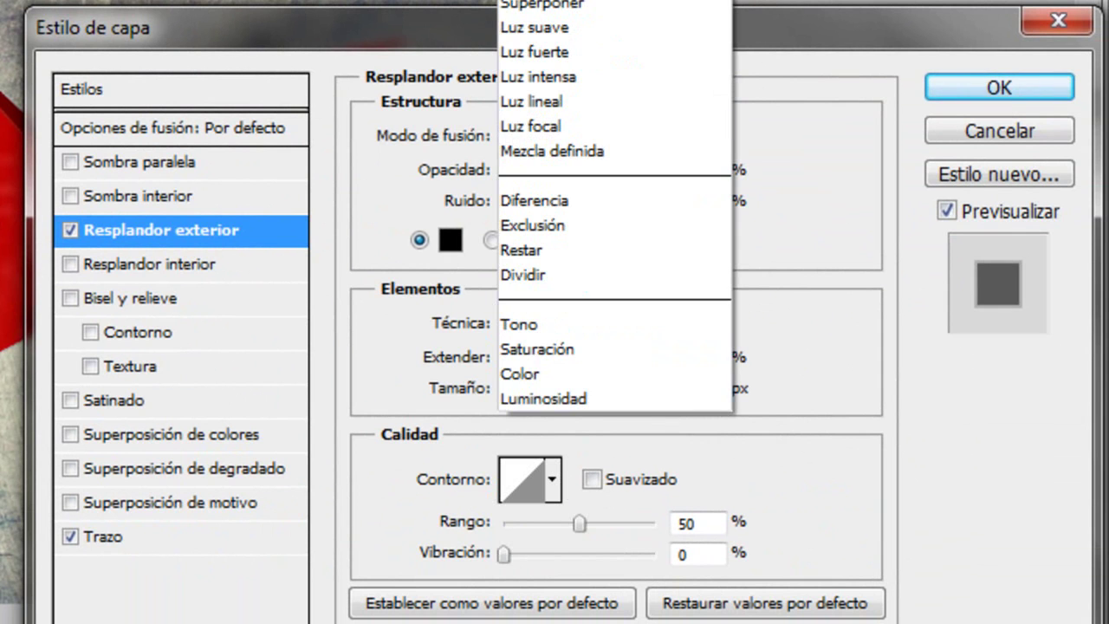
key("Escape")
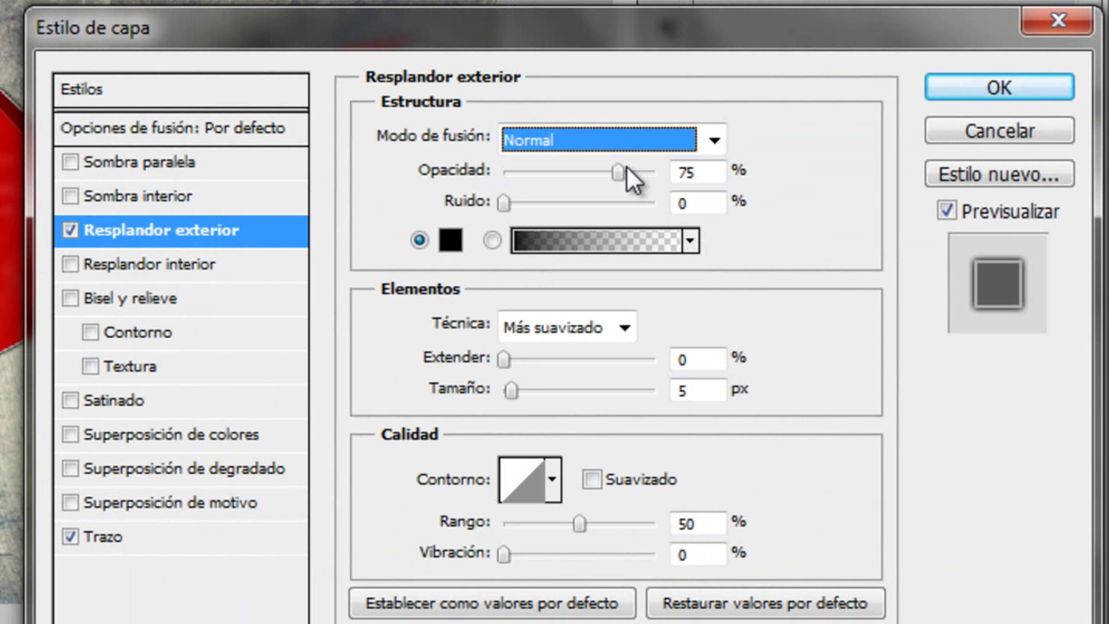
left_click_drag(623, 167, 646, 168)
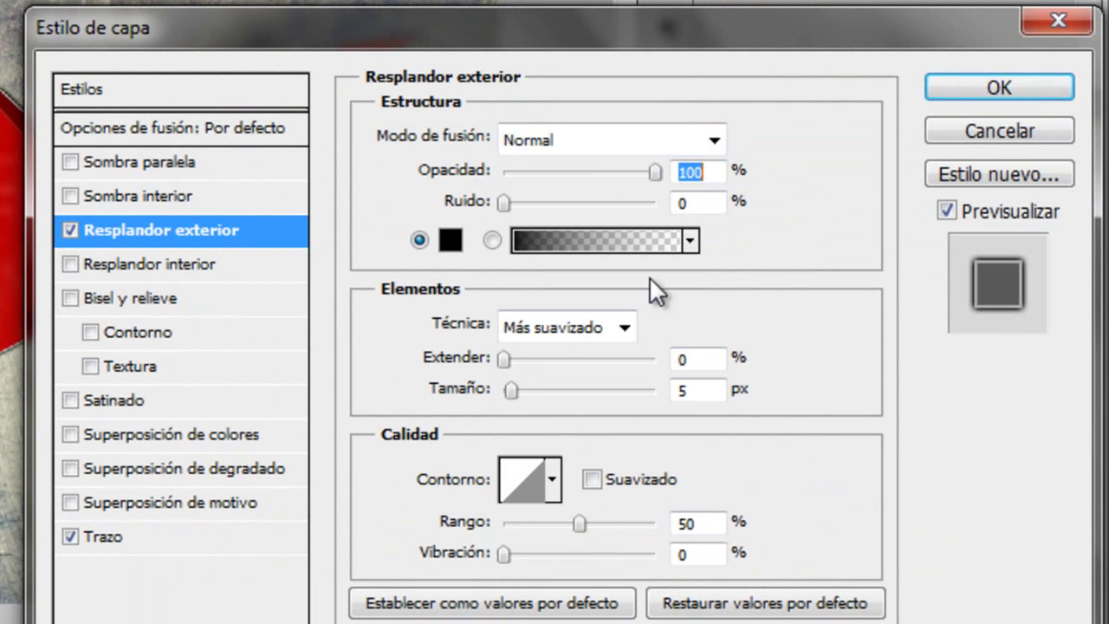
left_click_drag(506, 389, 527, 389)
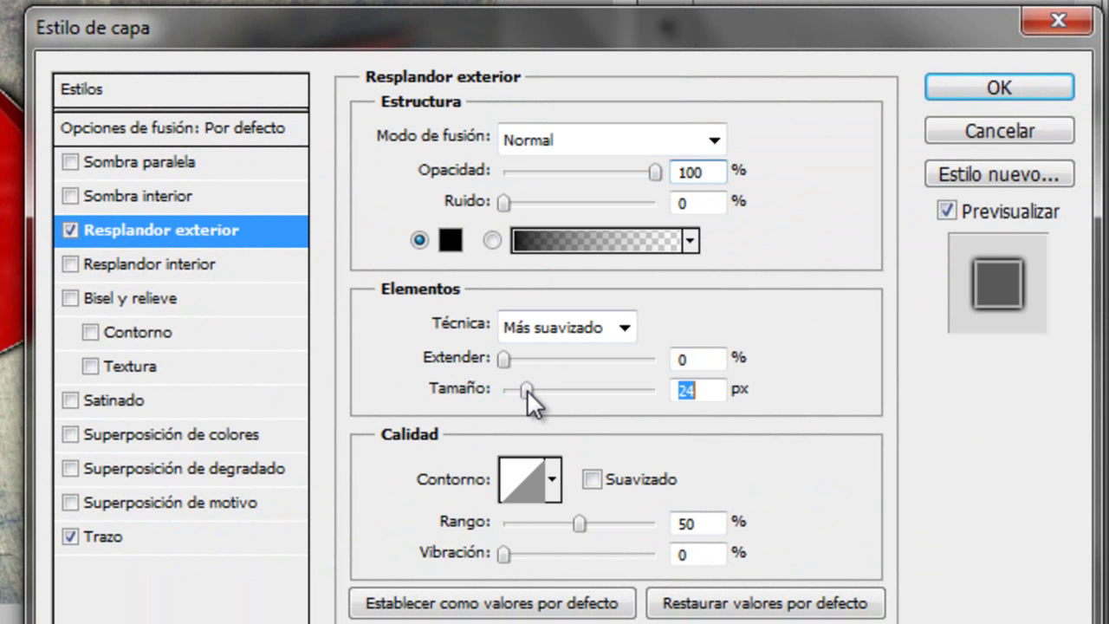
key("Right")
key("BackSpace")
type("5")
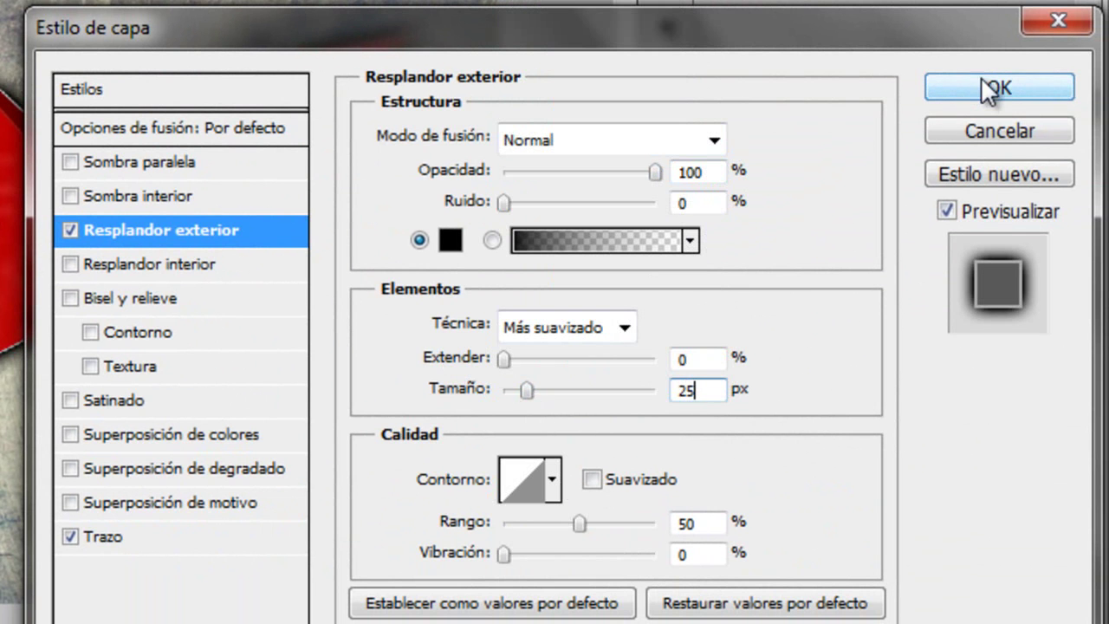
left_click(968, 92)
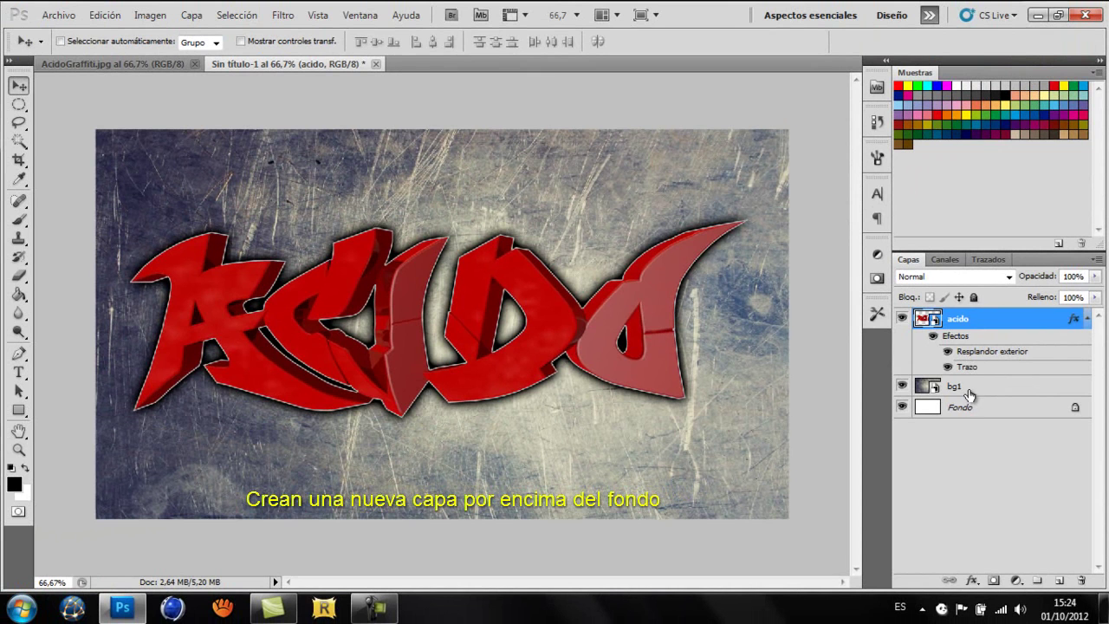
Step: On a new layer above bg1, brush an orange #ff9900 glow at 50% opacity behind the letters
left_click(968, 392)
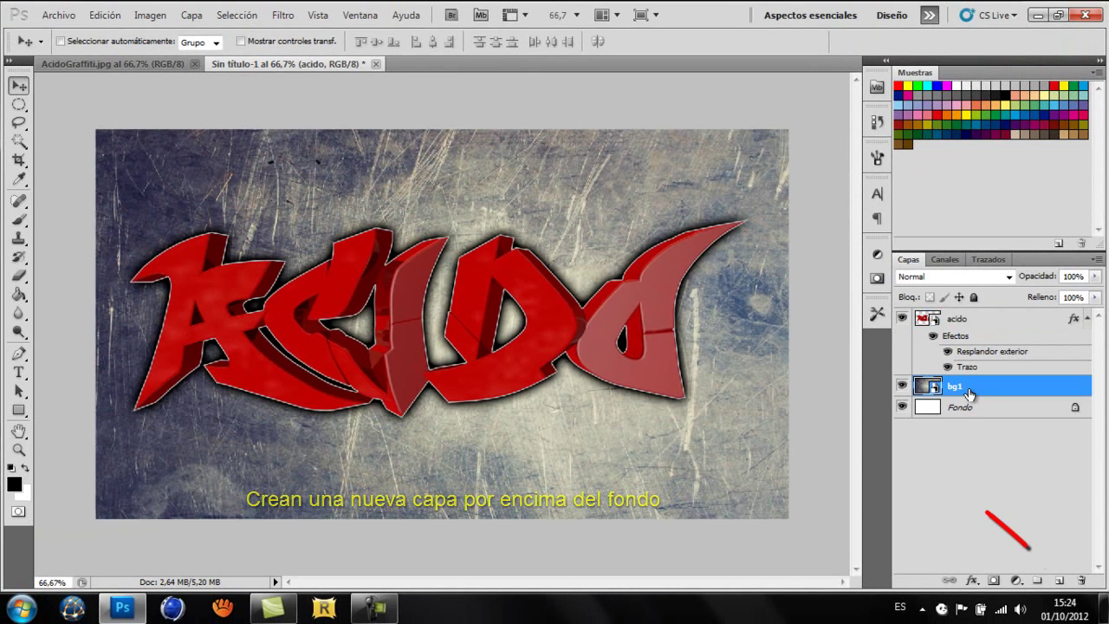
left_click(1058, 582)
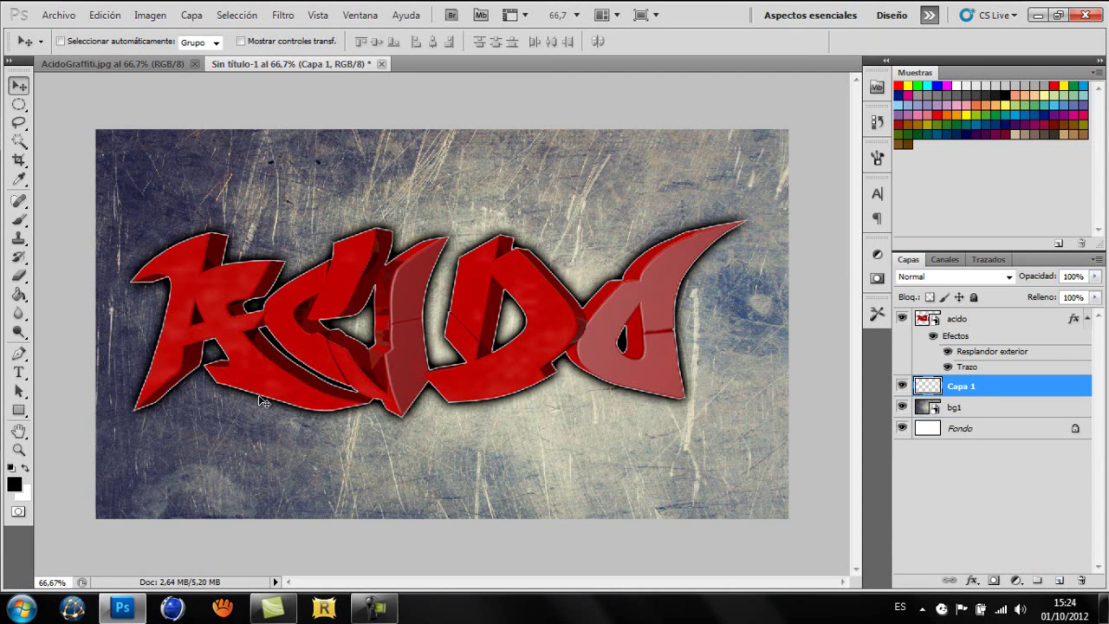
left_click(19, 221)
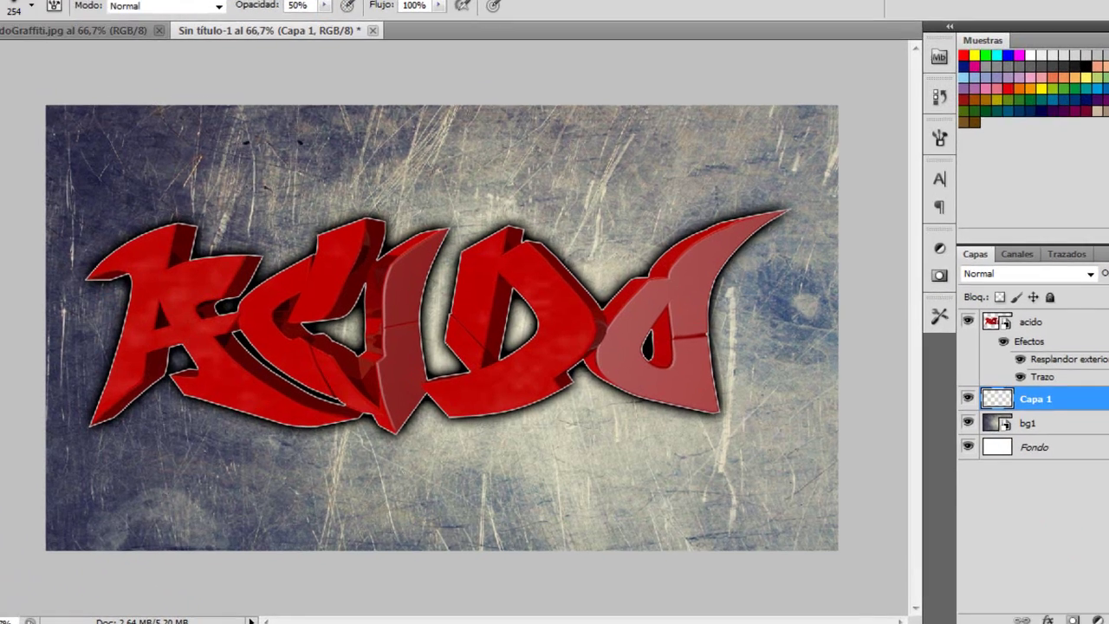
left_click(13, 485)
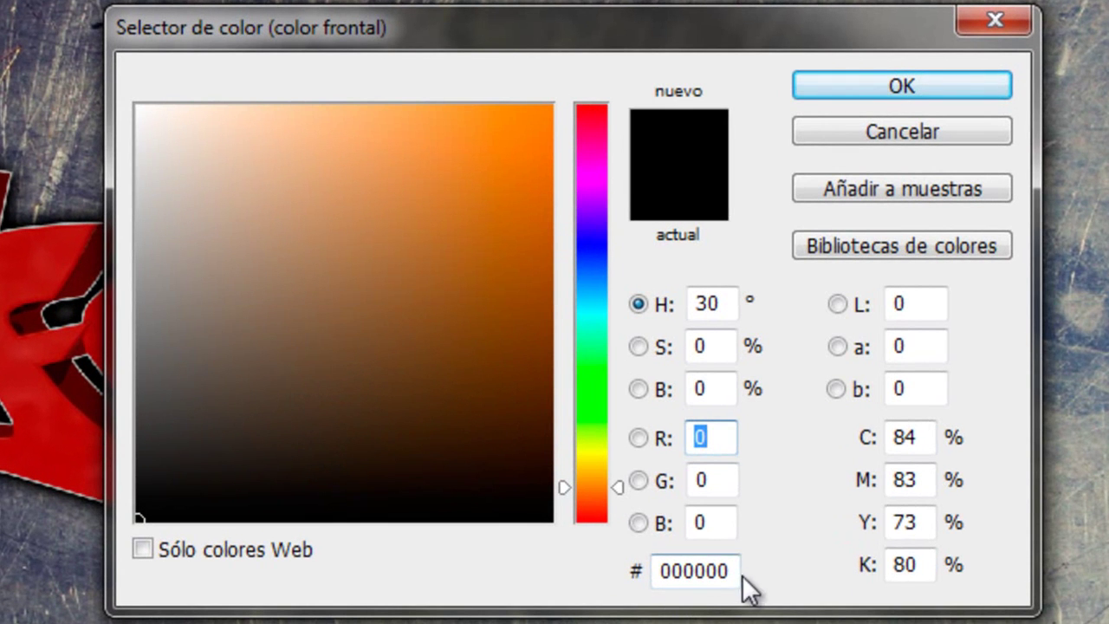
left_click(732, 574)
type("f")
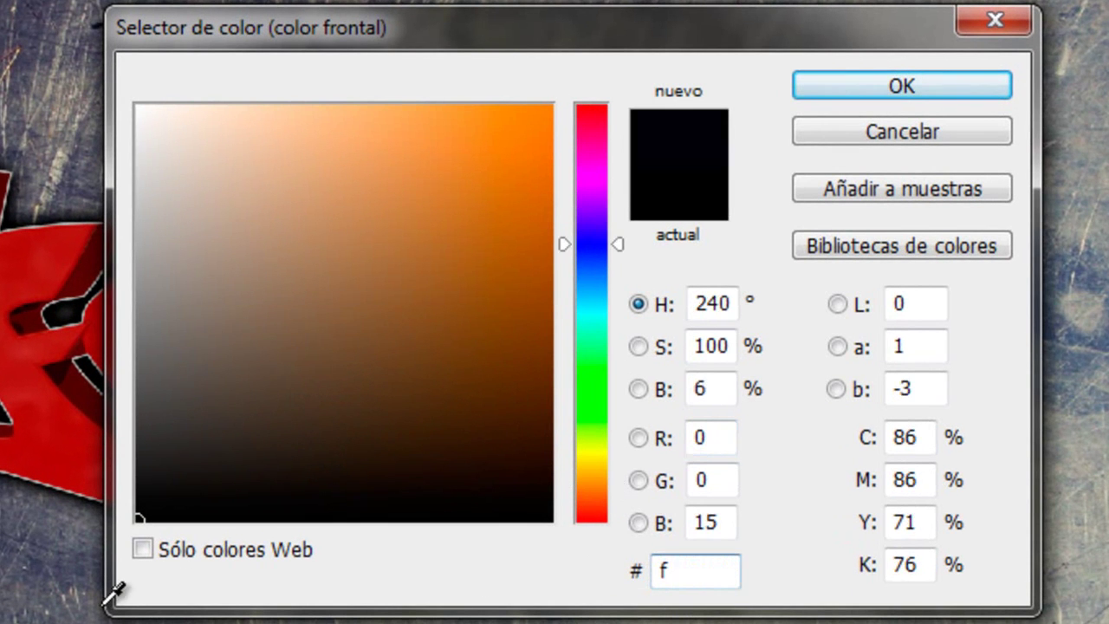
type("f9900")
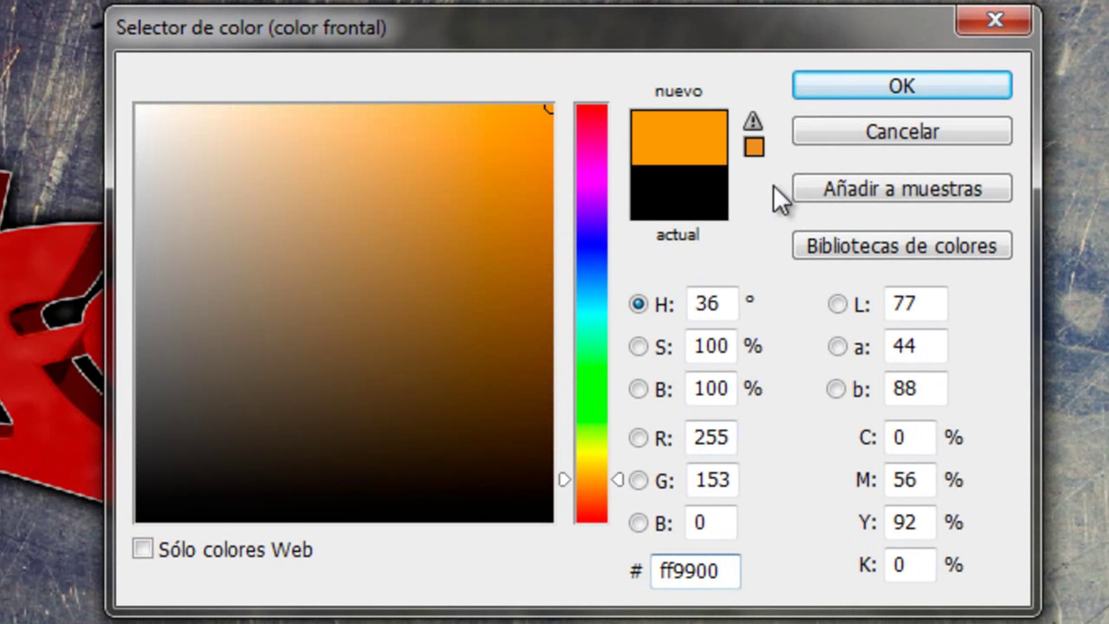
left_click(815, 88)
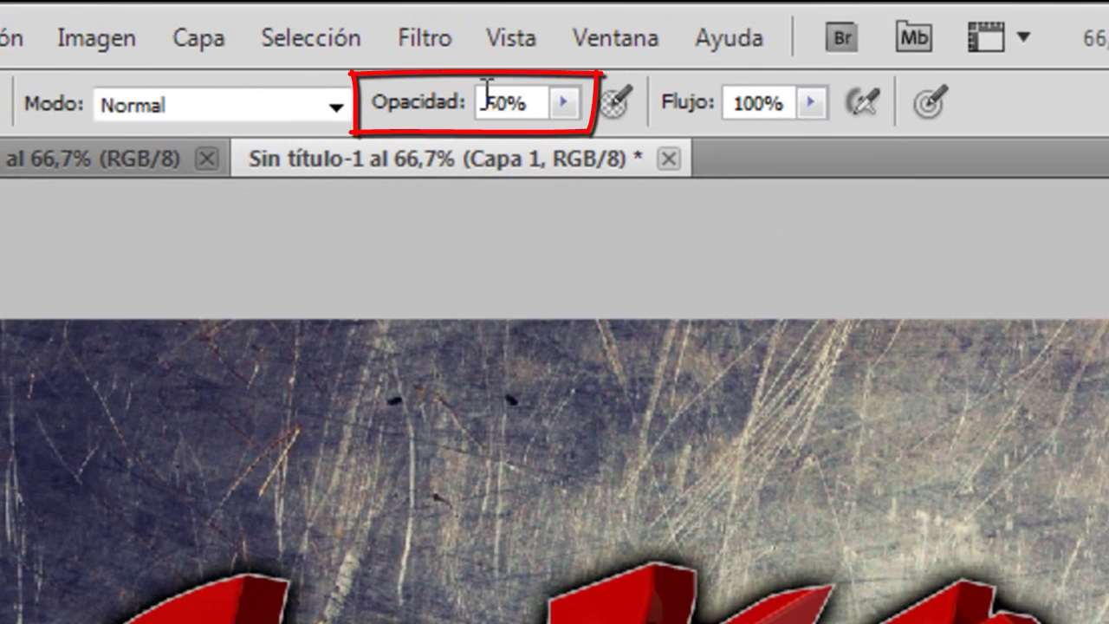
left_click_drag(485, 102, 549, 103)
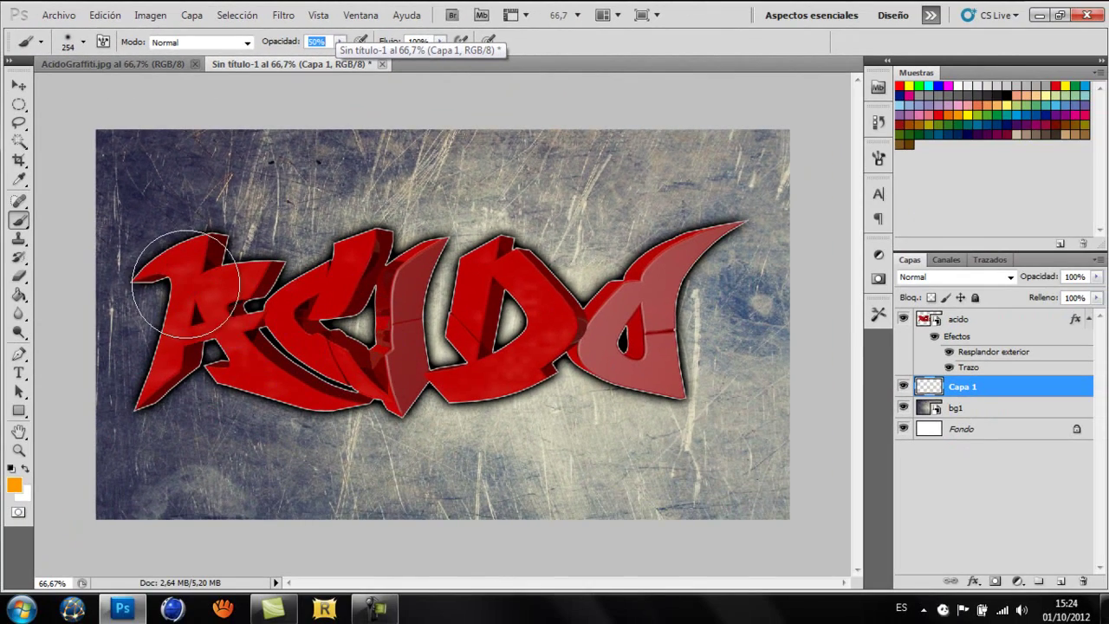
mouse_move(173, 278)
left_mouse_down()
mouse_move(377, 286)
mouse_move(686, 266)
mouse_move(652, 359)
mouse_move(483, 362)
mouse_move(372, 346)
mouse_move(142, 368)
left_mouse_up()
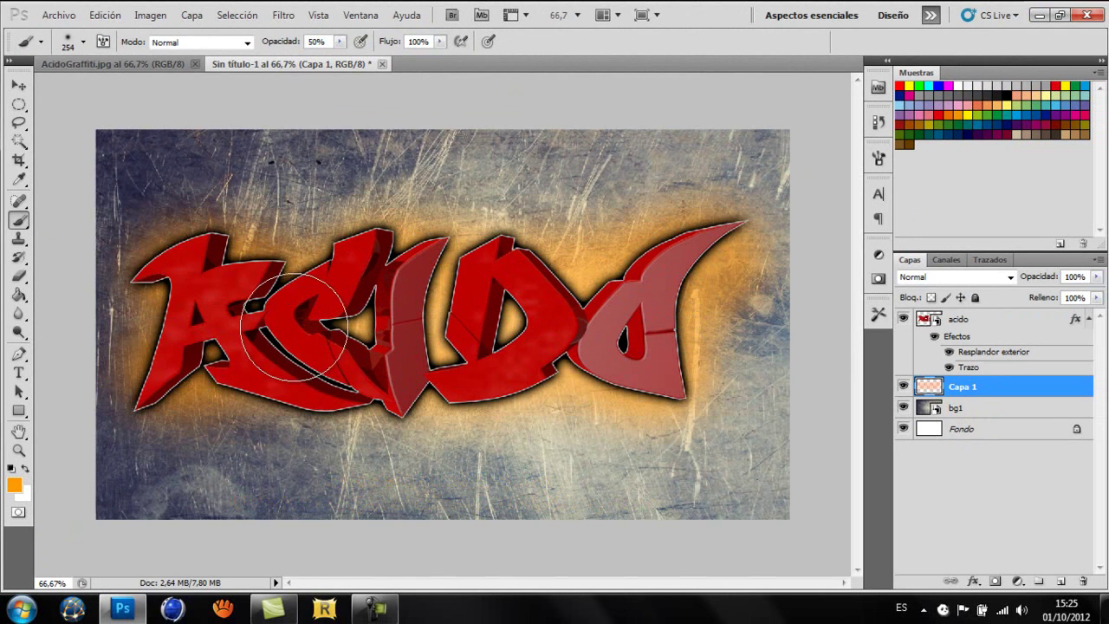
Step: Place C4D render 1 from renders c4d, enlarged and shifted up-right behind the lettering
left_click(19, 86)
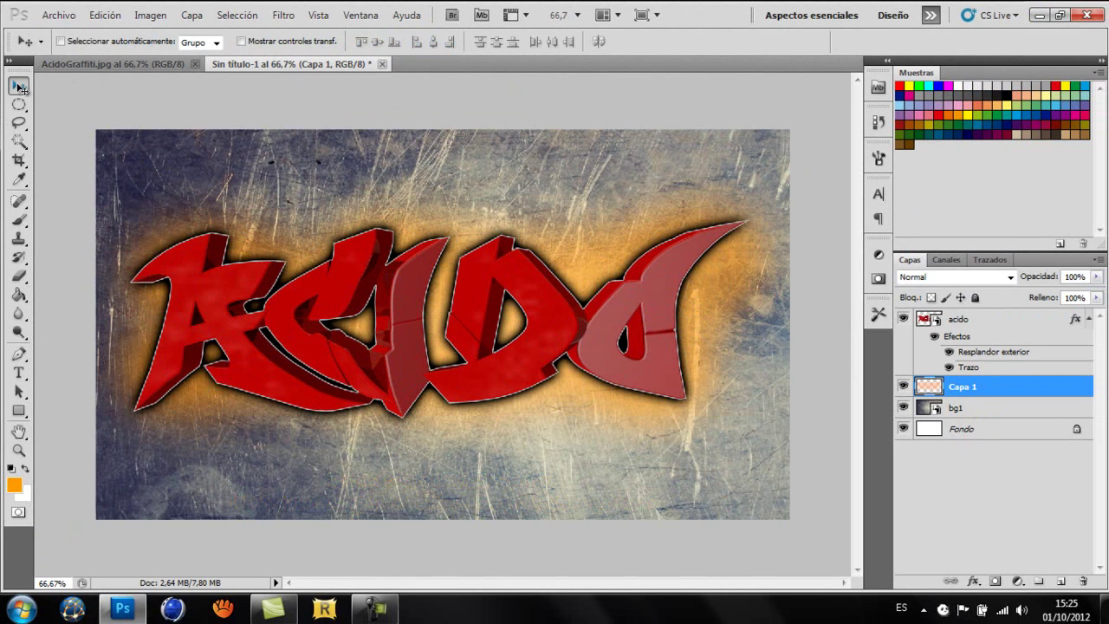
left_click(46, 17)
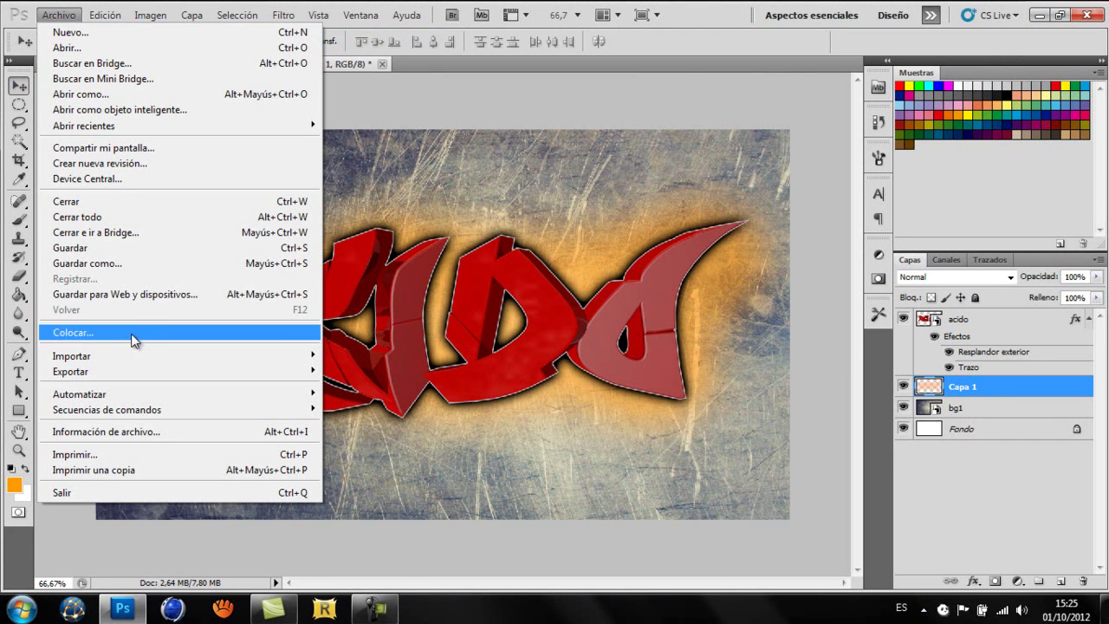
left_click(133, 337)
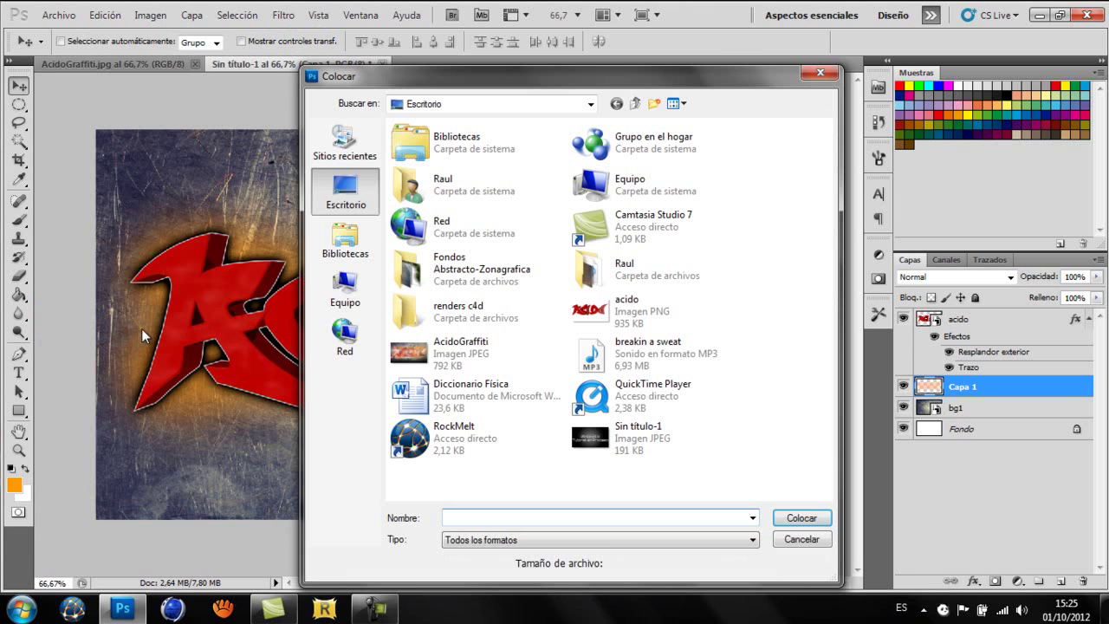
double_click(482, 317)
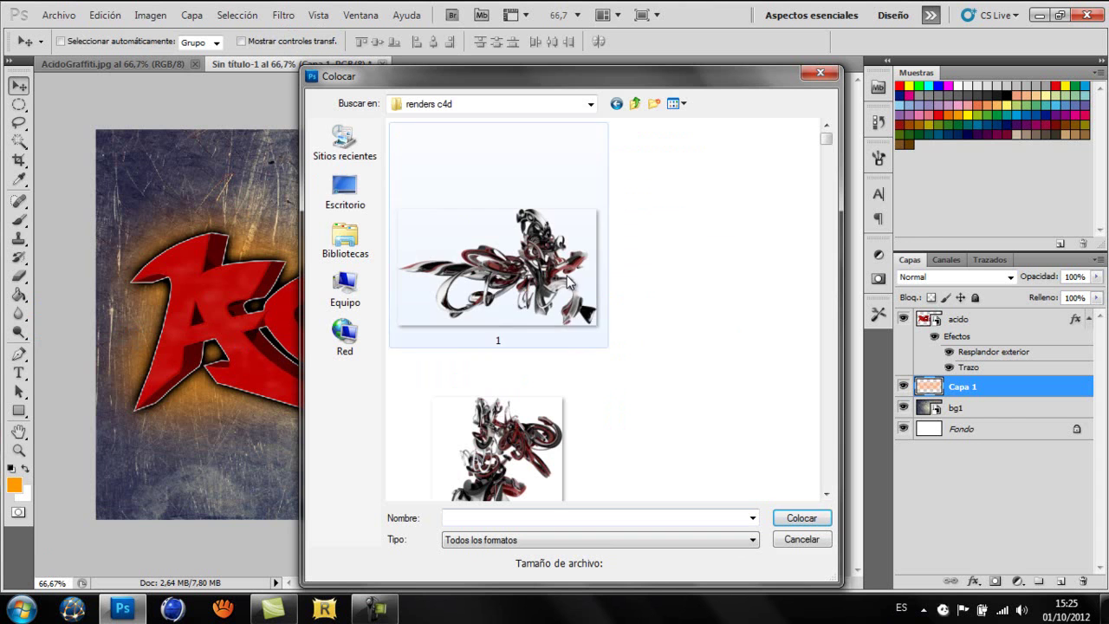
double_click(556, 274)
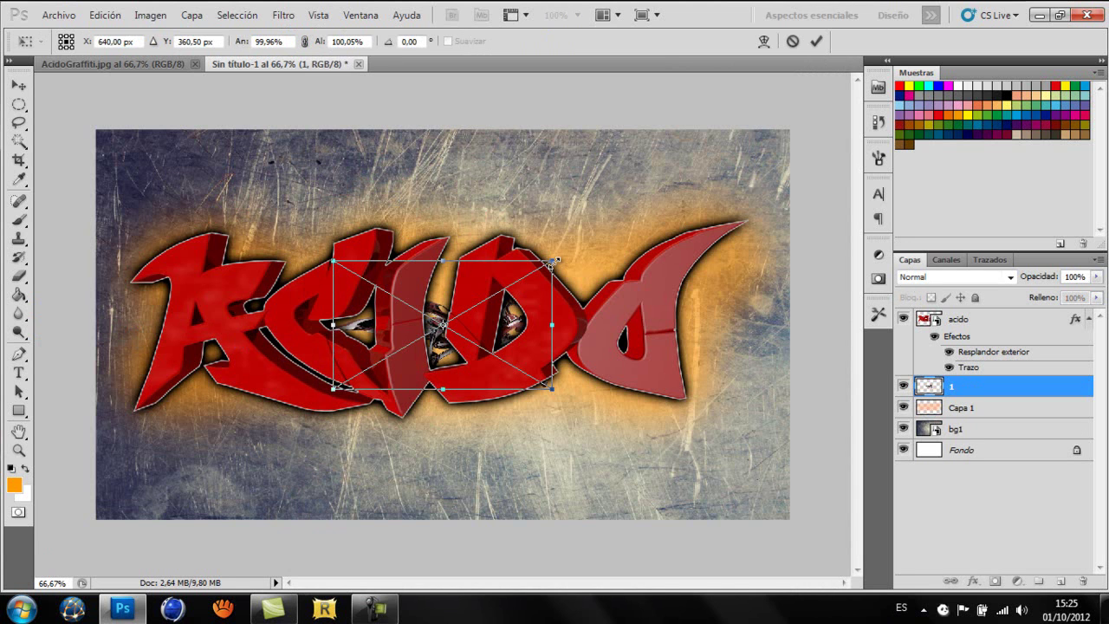
left_click_drag(598, 240, 663, 218)
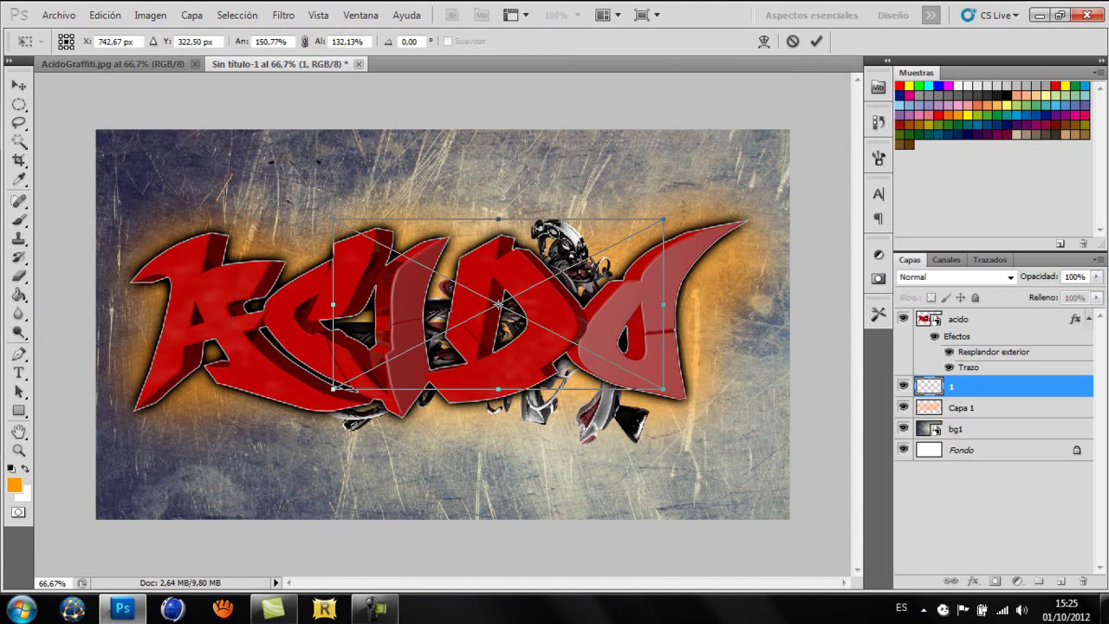
left_click(374, 608)
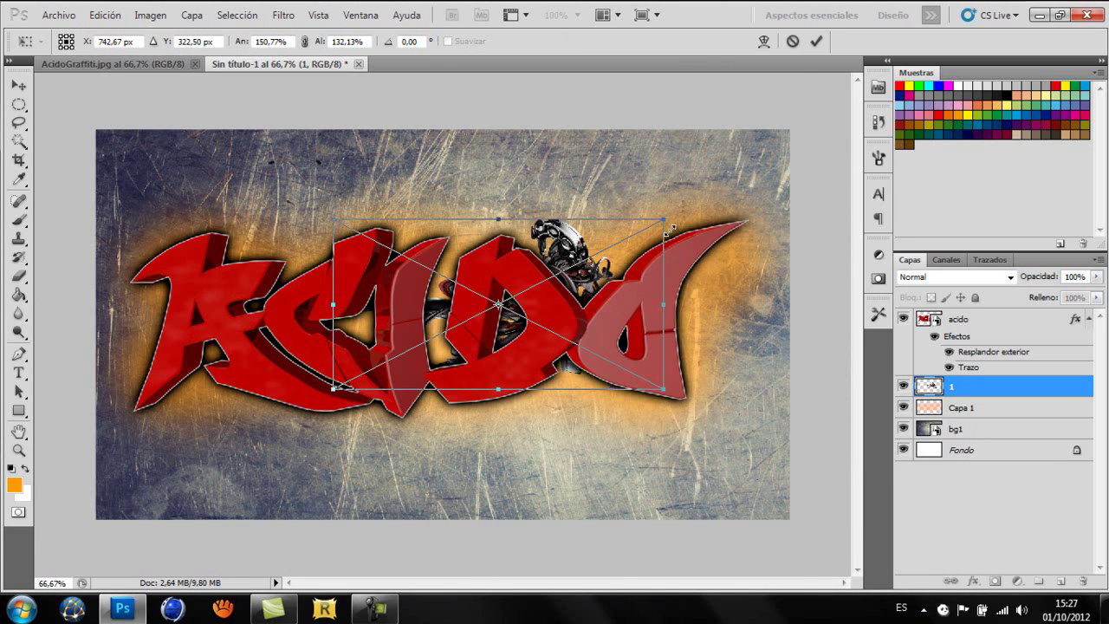
left_click_drag(664, 217, 709, 206)
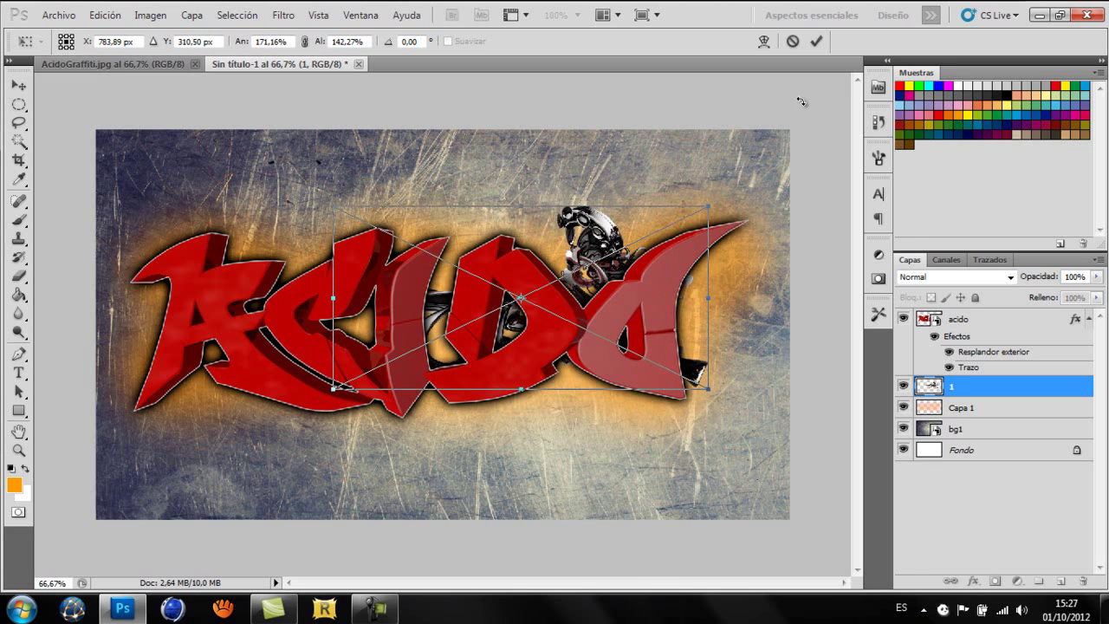
key("ctrl+z")
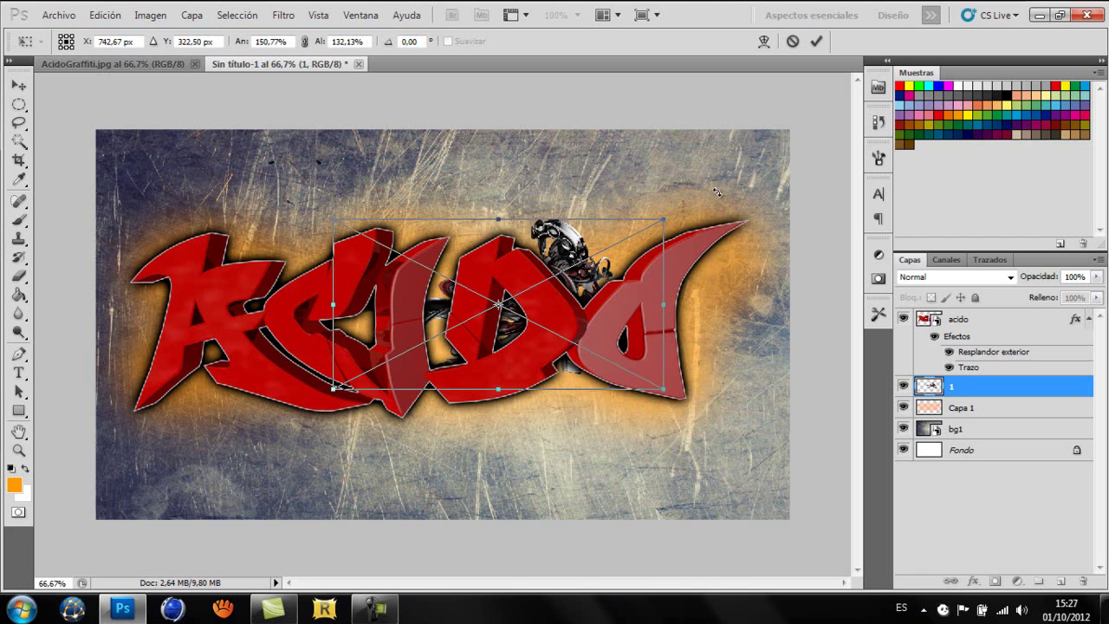
left_click_drag(665, 219, 702, 205)
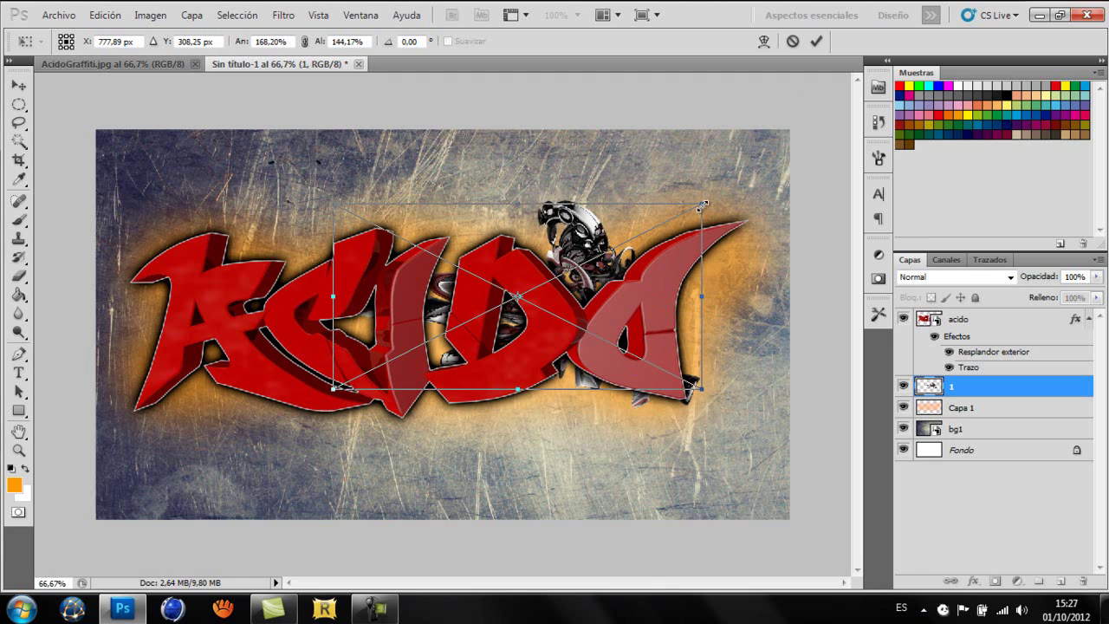
left_click(819, 41)
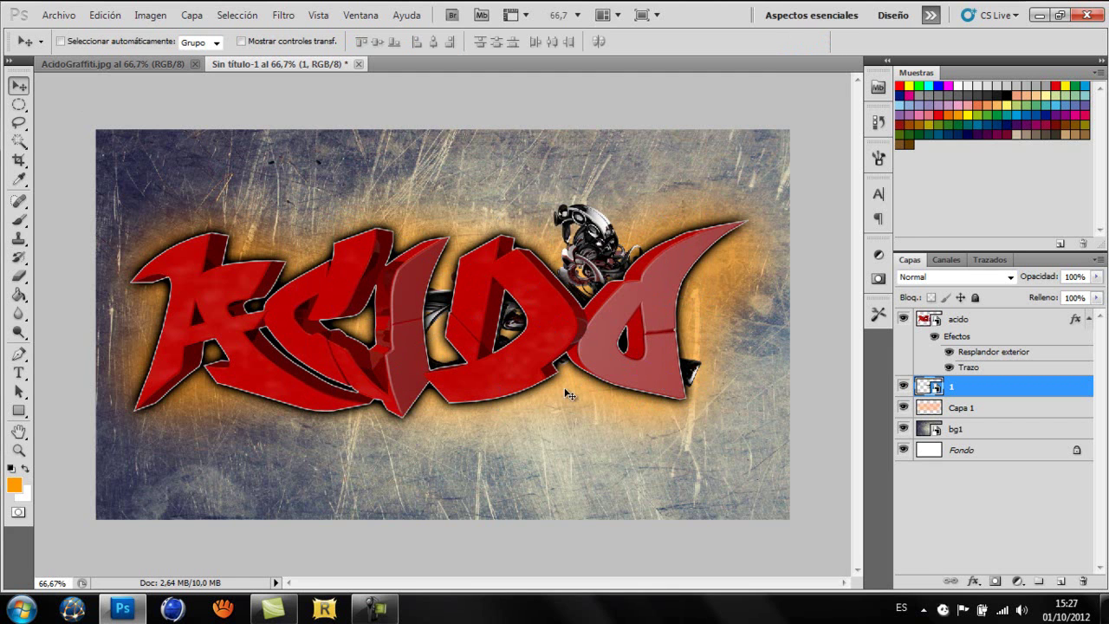
Step: Move render layer 1 left and add a horizontally flipped copy on the right side
mouse_move(589, 315)
left_mouse_down()
mouse_move(509, 361)
mouse_move(331, 377)
left_mouse_up()
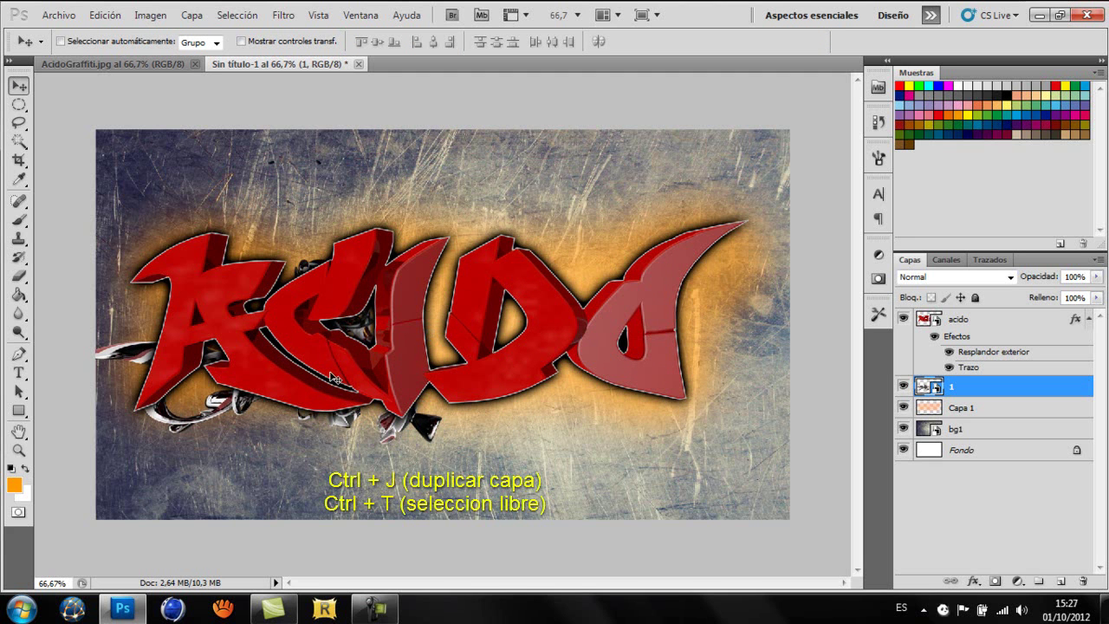
key("ctrl+j")
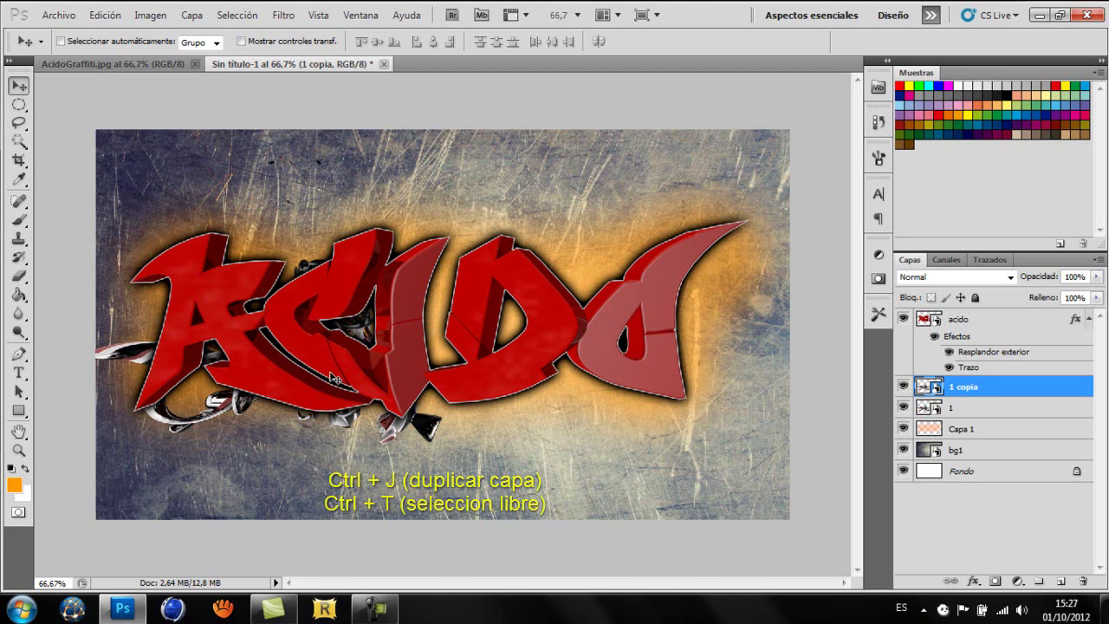
key("ctrl+t")
right_click(317, 406)
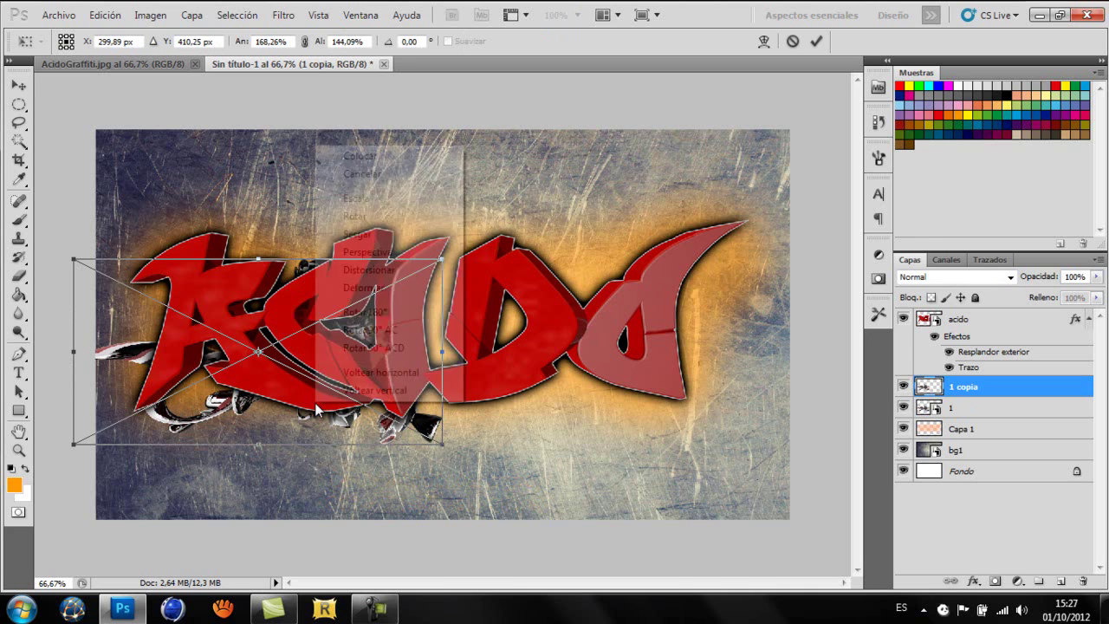
left_click(358, 372)
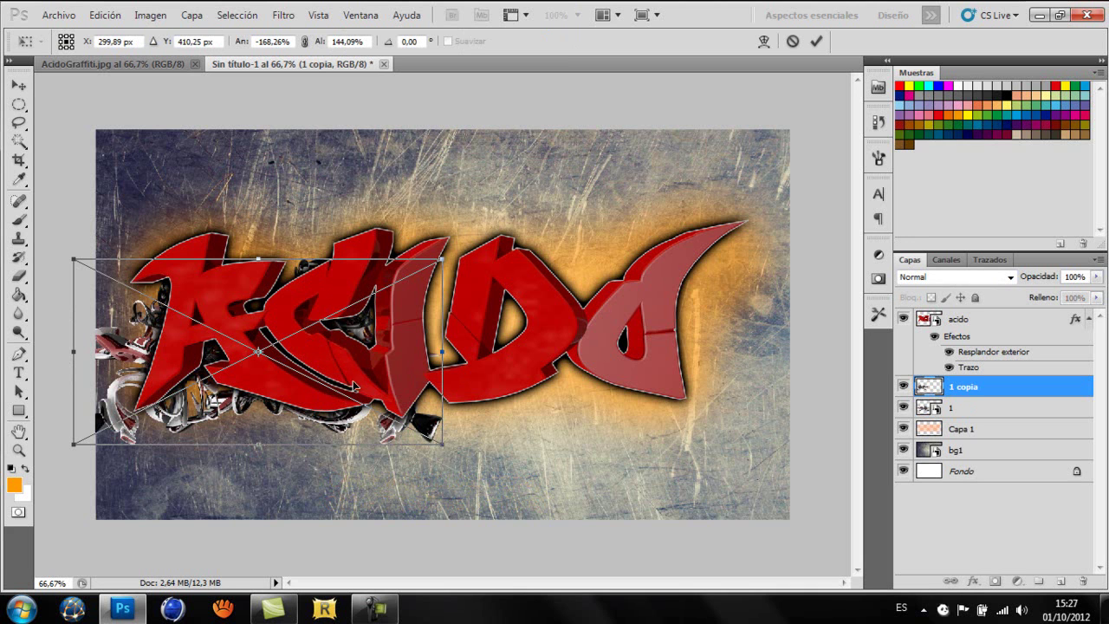
mouse_move(252, 422)
left_mouse_down()
mouse_move(602, 420)
mouse_move(578, 414)
left_mouse_up()
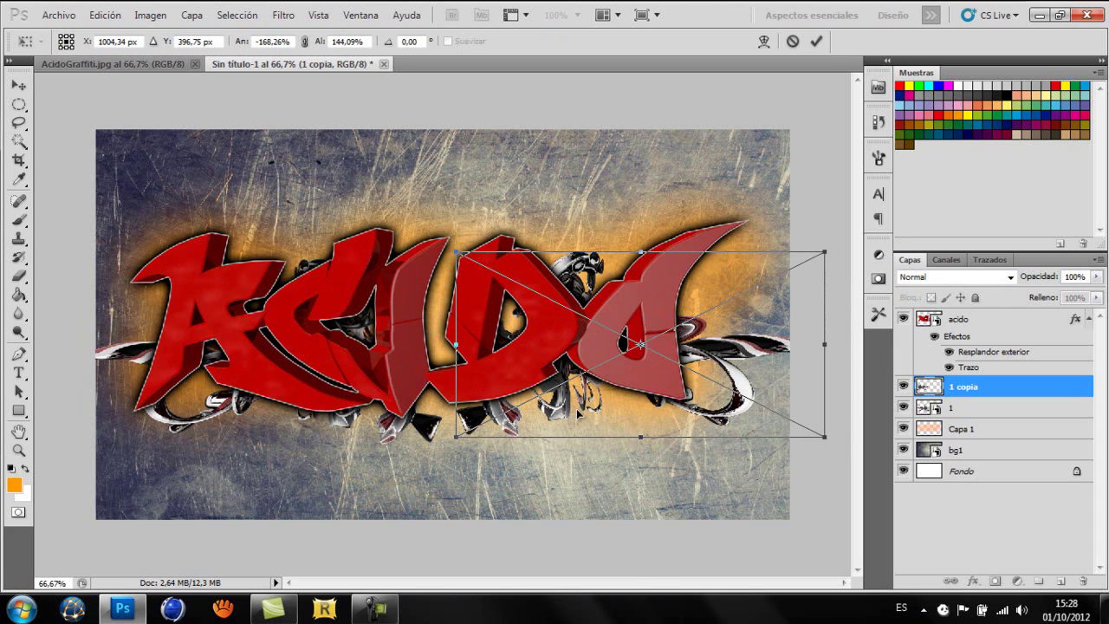
left_click(817, 43)
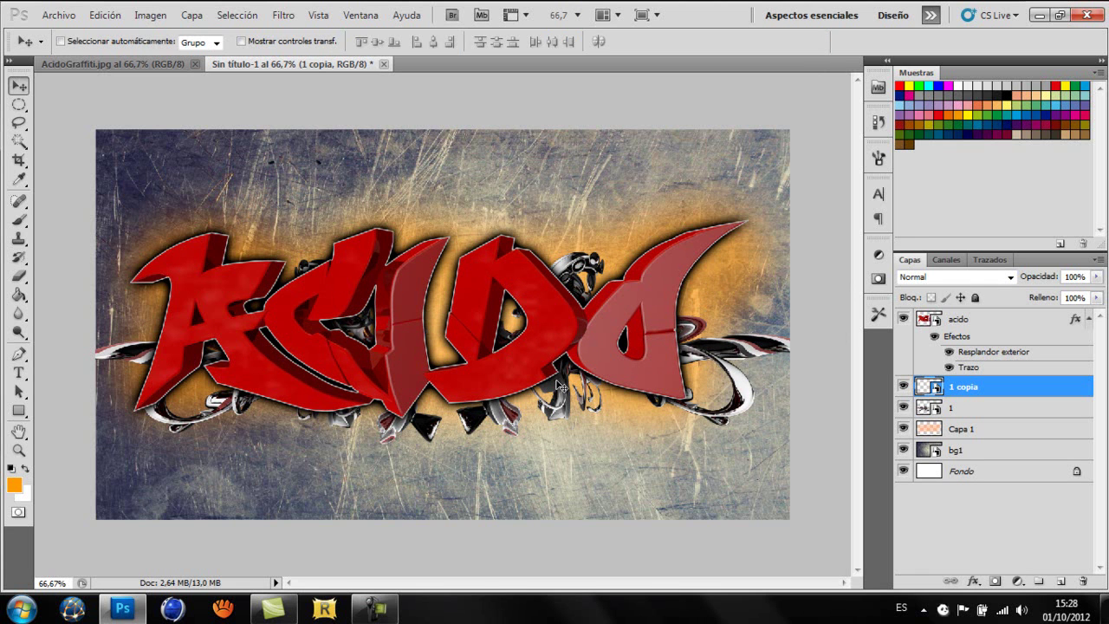
Step: Rasterize layer 1 copia and erase the dark shapes below the letters
key("e")
left_click(410, 374)
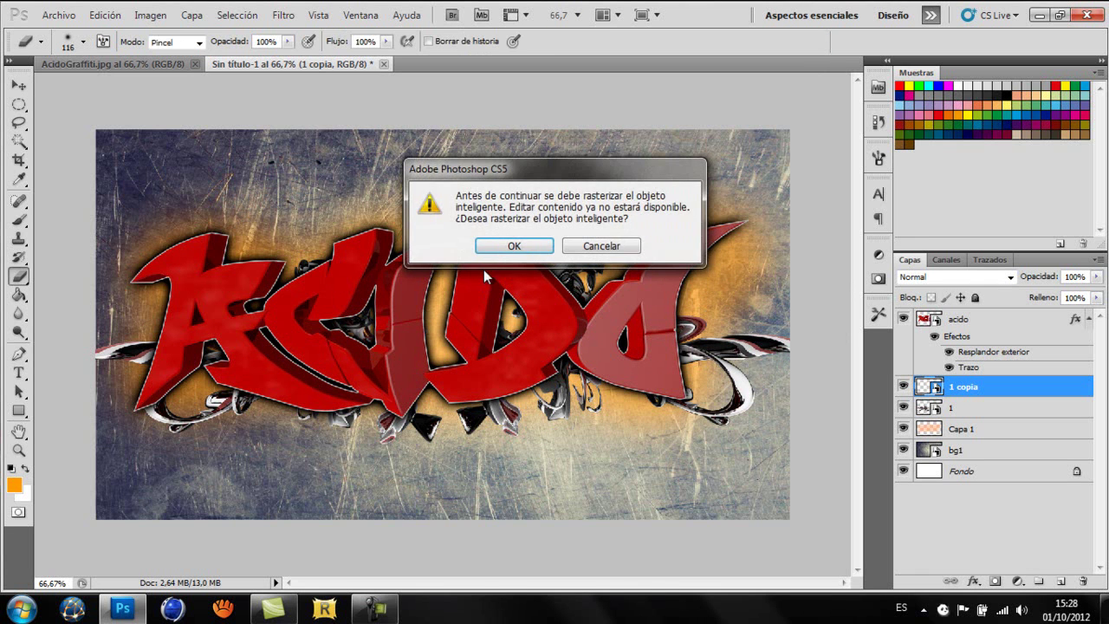
left_click(498, 248)
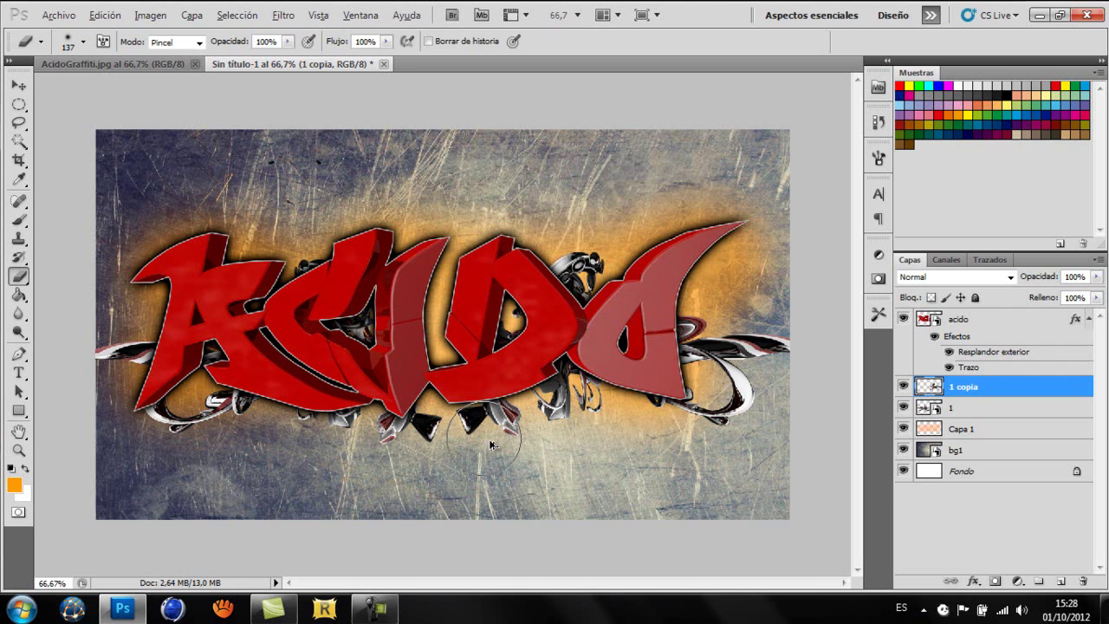
left_click_drag(466, 427, 736, 437)
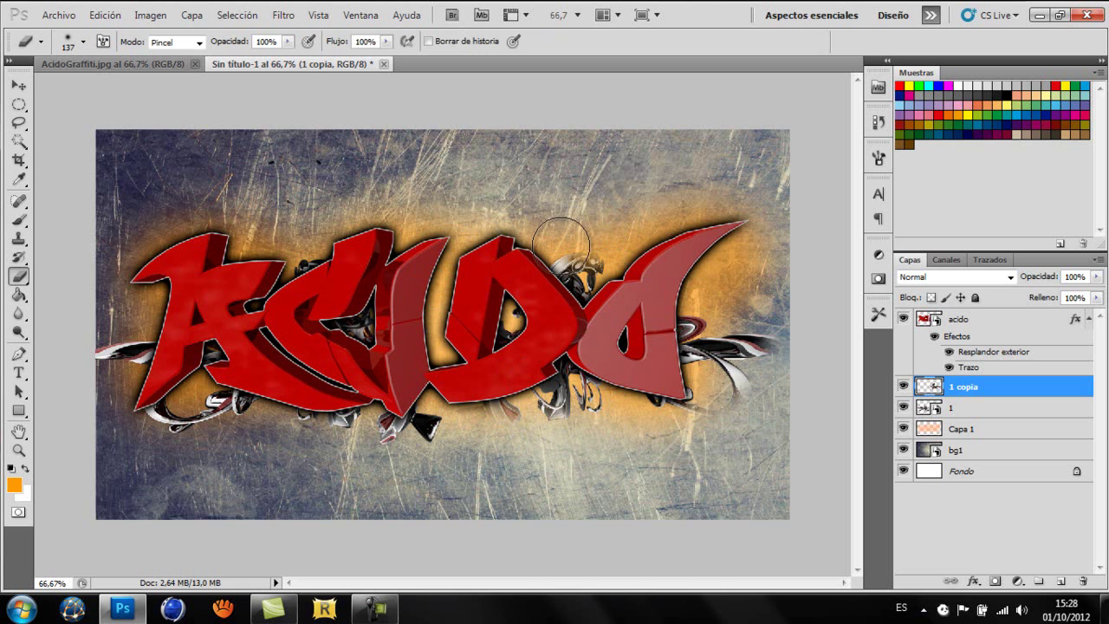
Step: Rasterize layer 1 and erase its debris pieces under the lettering
left_click(1008, 409)
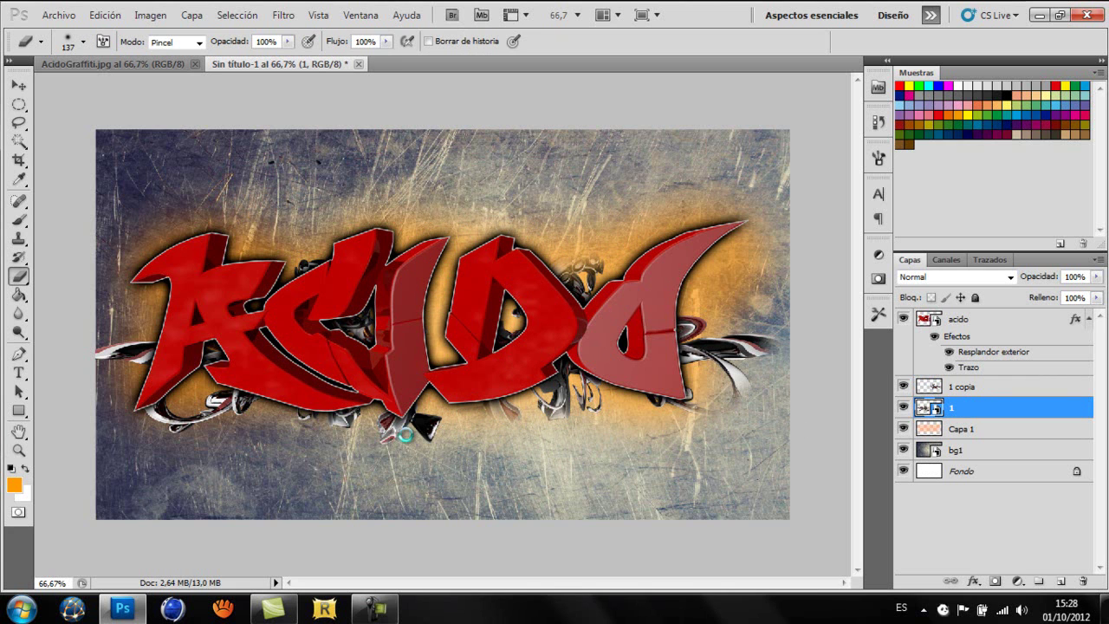
left_click(474, 376)
left_click(511, 246)
mouse_move(415, 465)
left_mouse_down()
mouse_move(113, 445)
mouse_move(79, 317)
mouse_move(81, 371)
left_mouse_up()
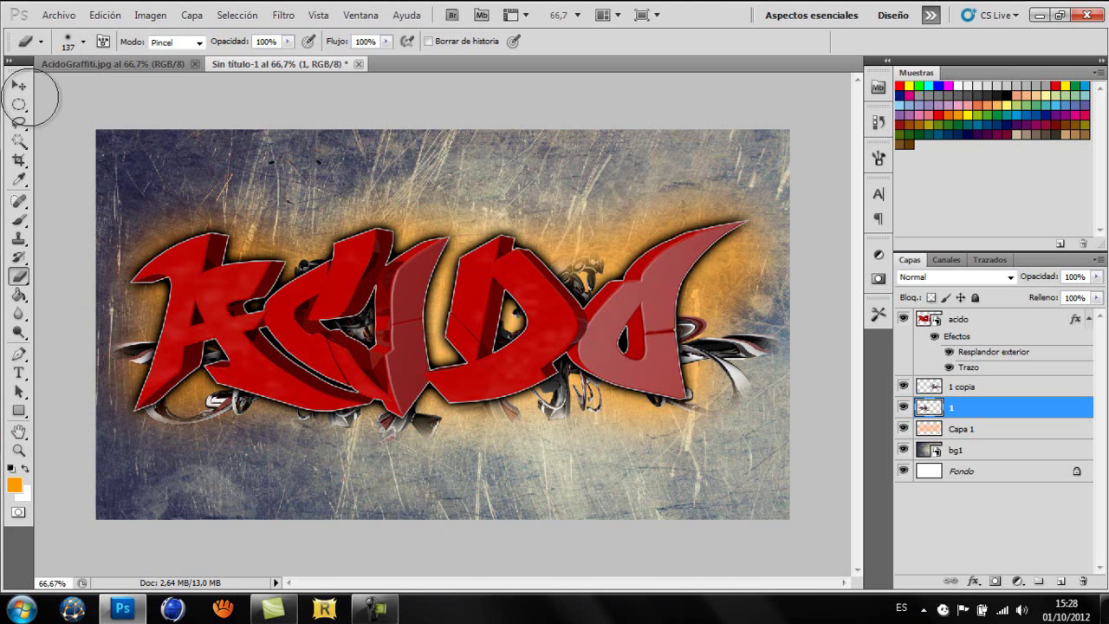
Step: Place render 22 from renders c4d and drag layer 22 to the top of the stack
left_click(58, 15)
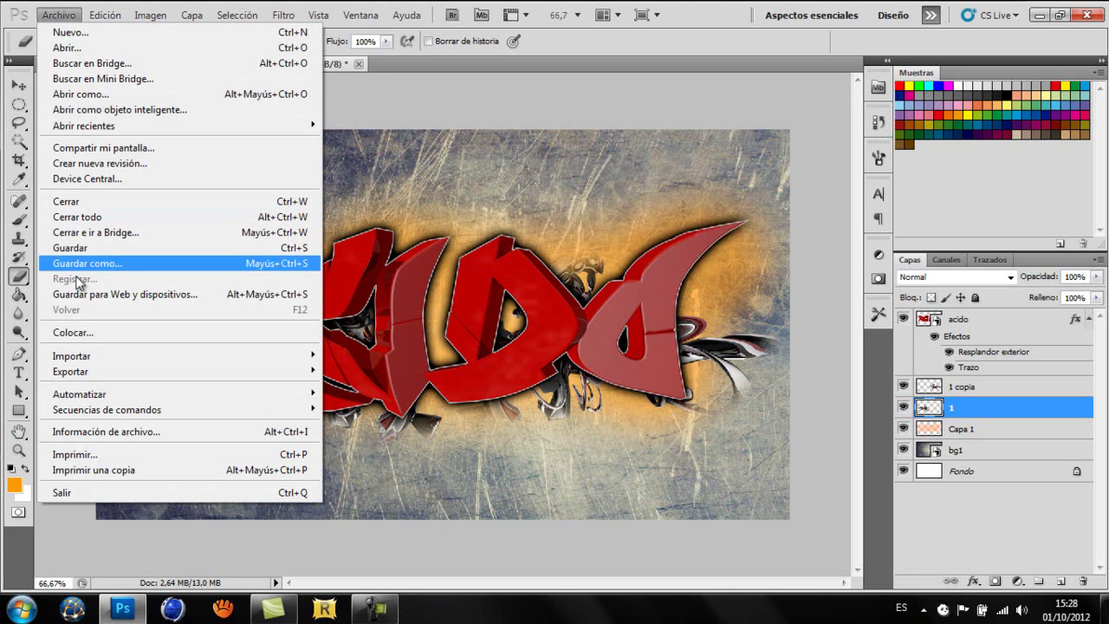
left_click(86, 334)
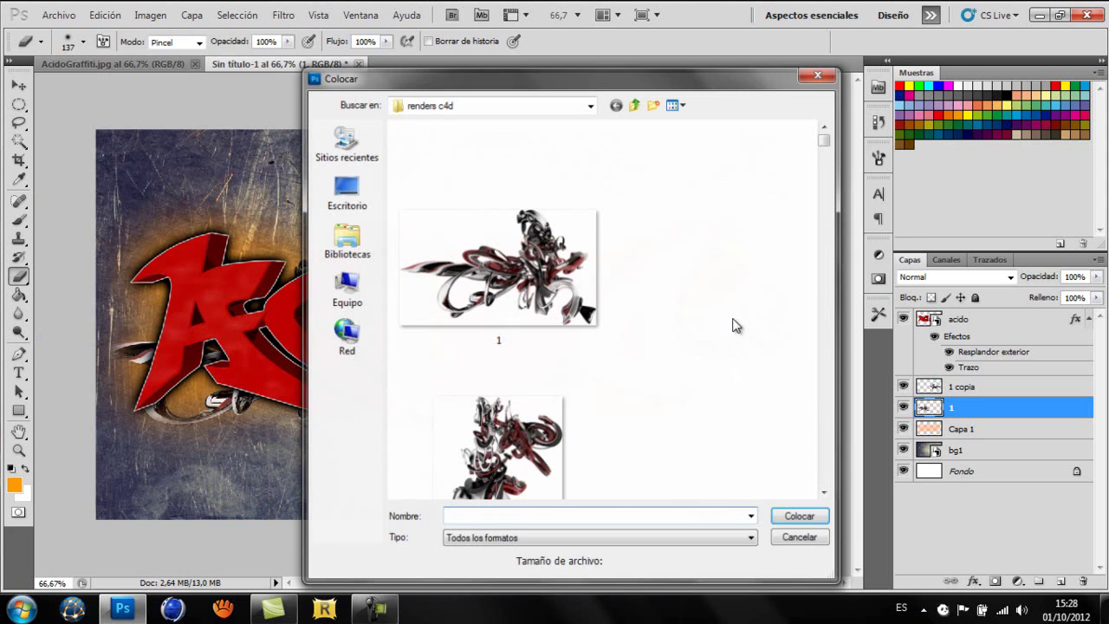
left_click_drag(825, 143, 829, 317)
double_click(565, 298)
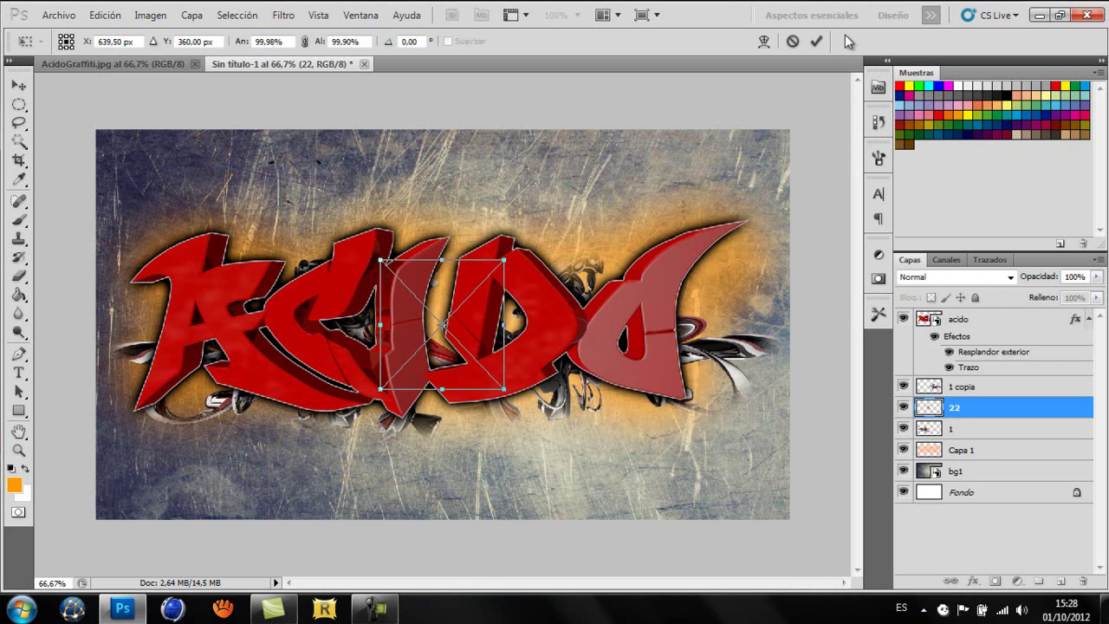
left_click(816, 41)
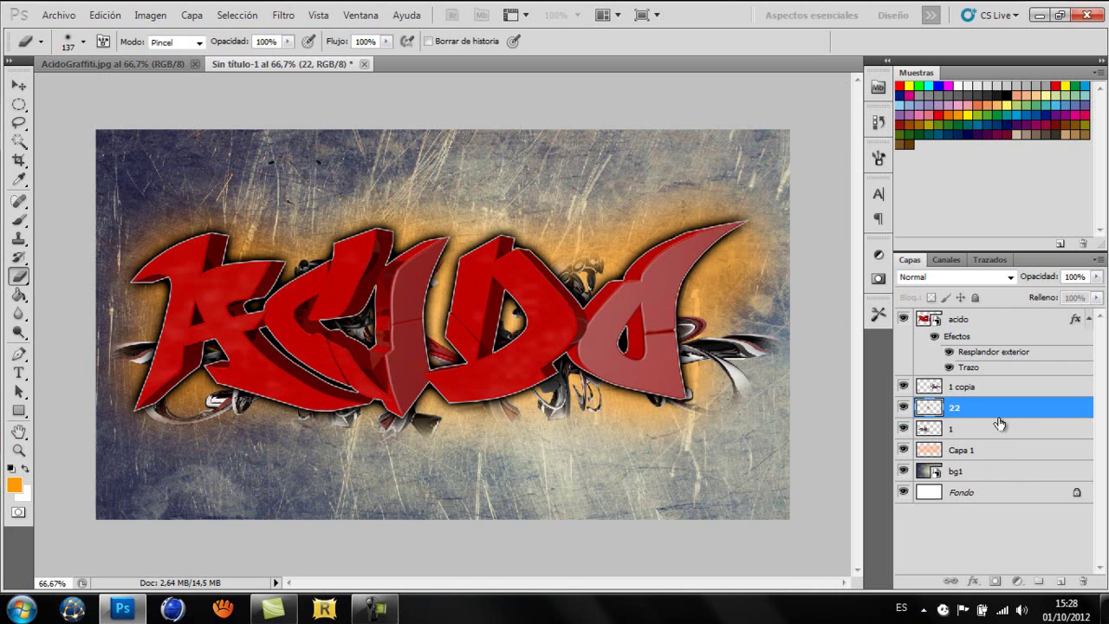
left_click_drag(1005, 416, 960, 339)
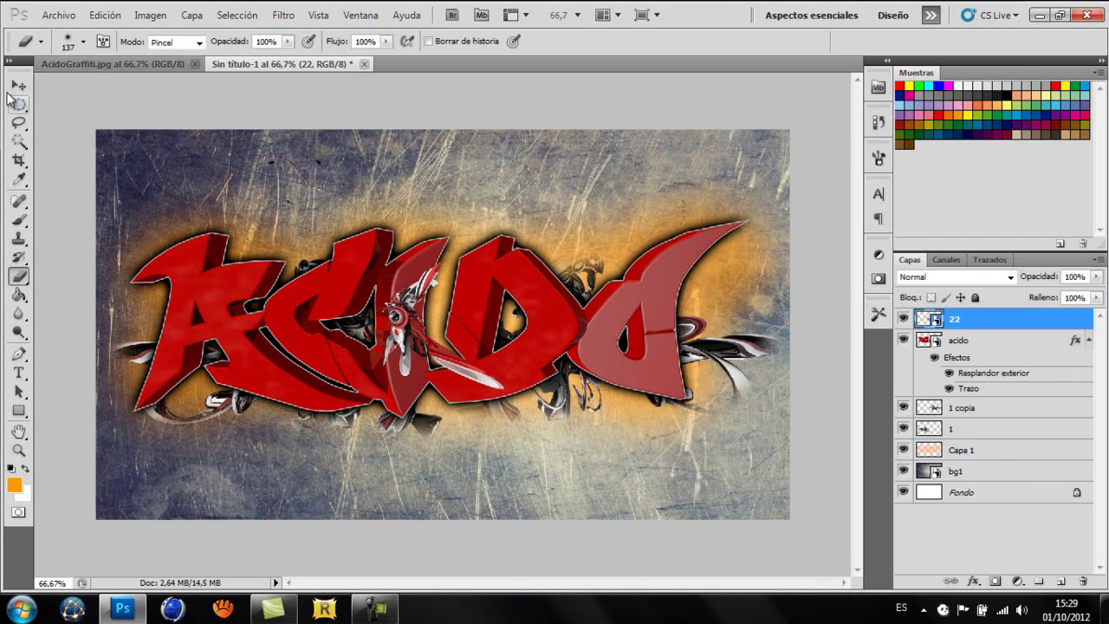
Step: Move render 22 onto the right O, rasterize it, and erase where it overlaps the letter
left_click(17, 86)
left_click_drag(412, 327, 641, 338)
key("e")
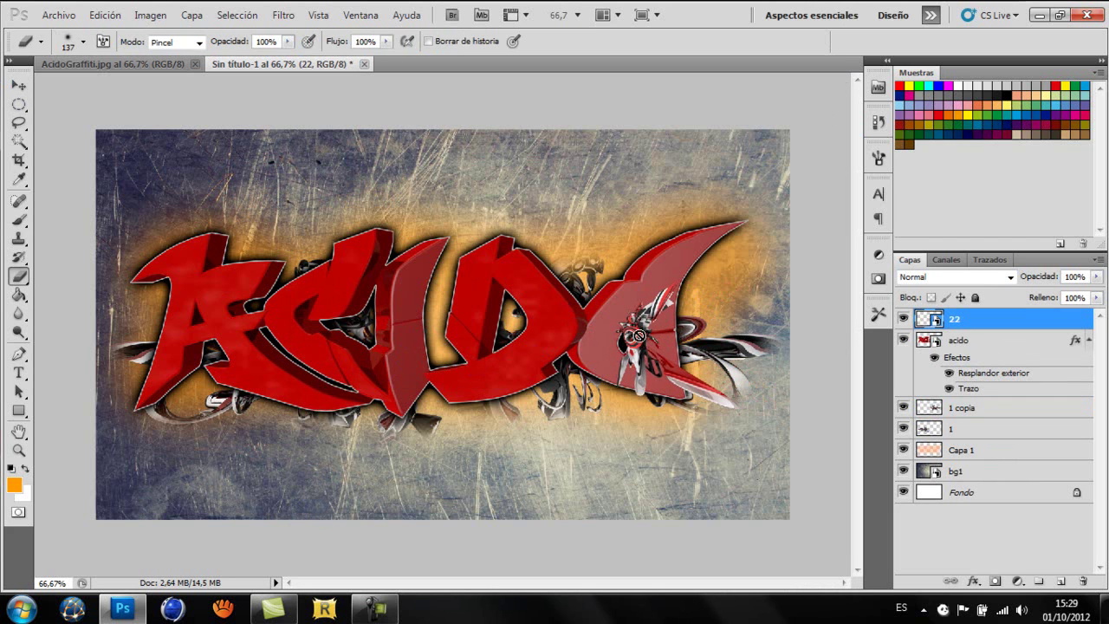
left_click(607, 336)
left_click(505, 249)
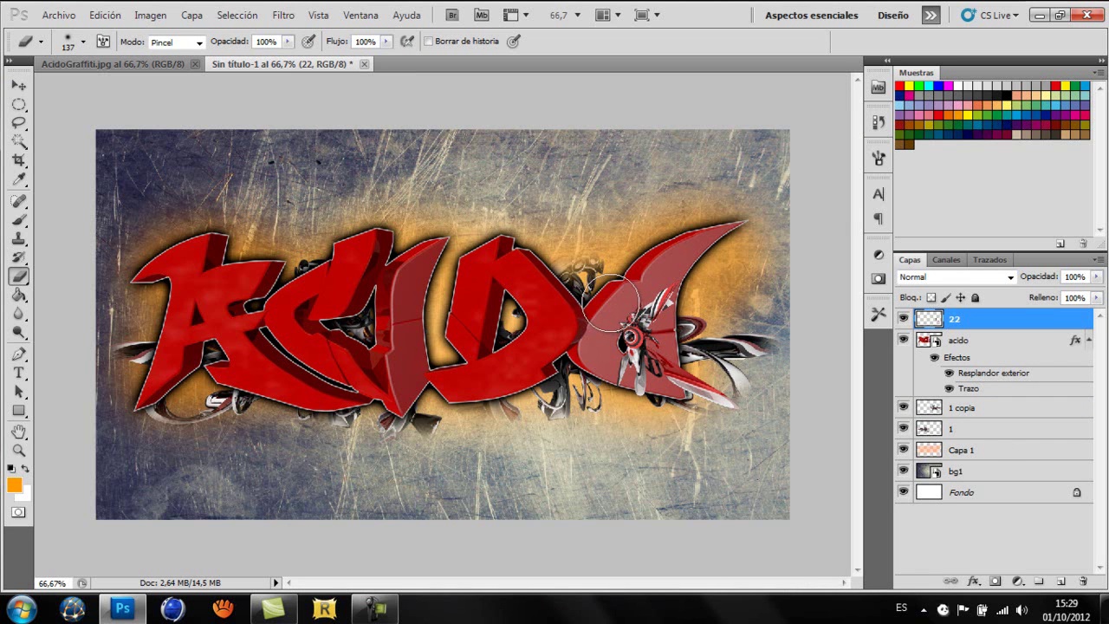
left_click_drag(609, 303, 595, 371)
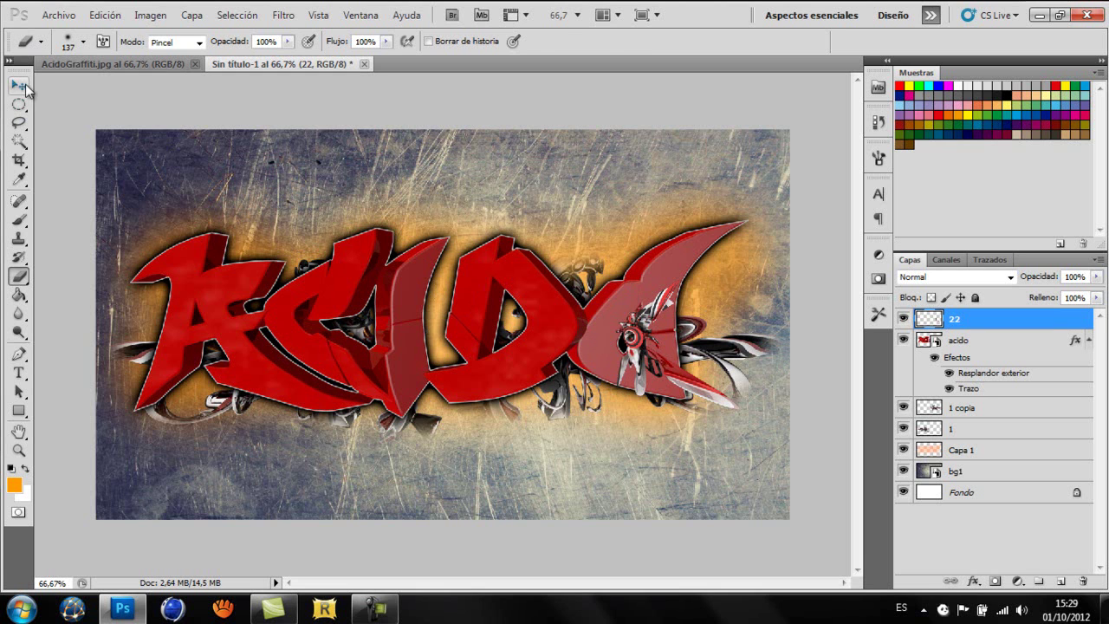
Step: Nudge render 22 left, try enlarging it to about 109%, and erase its left edge
left_click(24, 87)
key("Left")
key("Left")
key("Left")
key("Left")
key("Left")
key("Left")
key("Left")
key("Left")
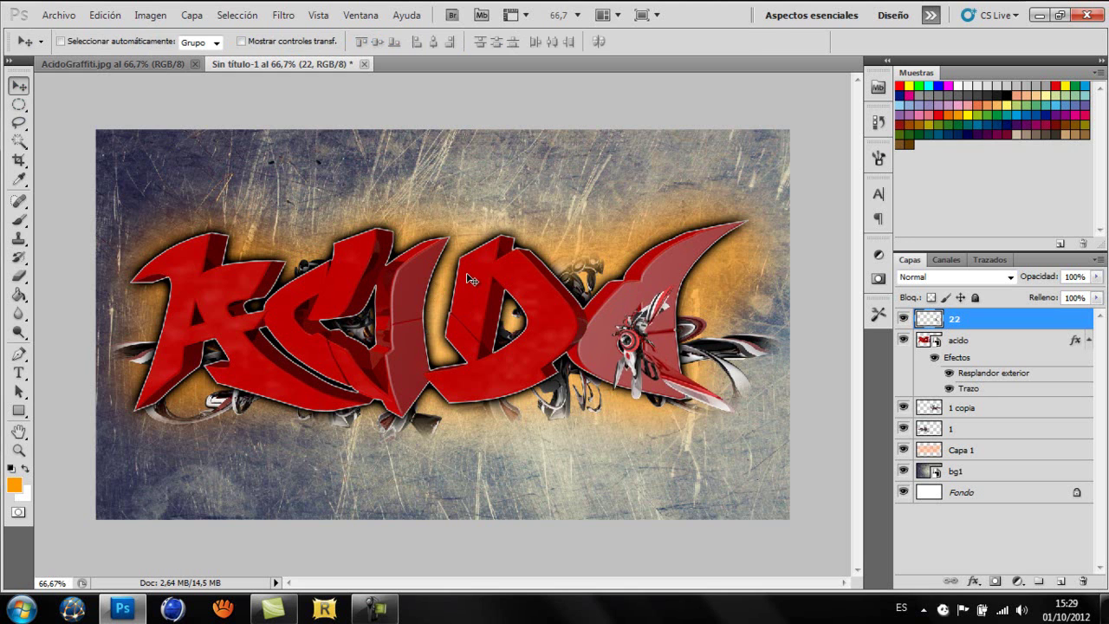
key("ctrl+t")
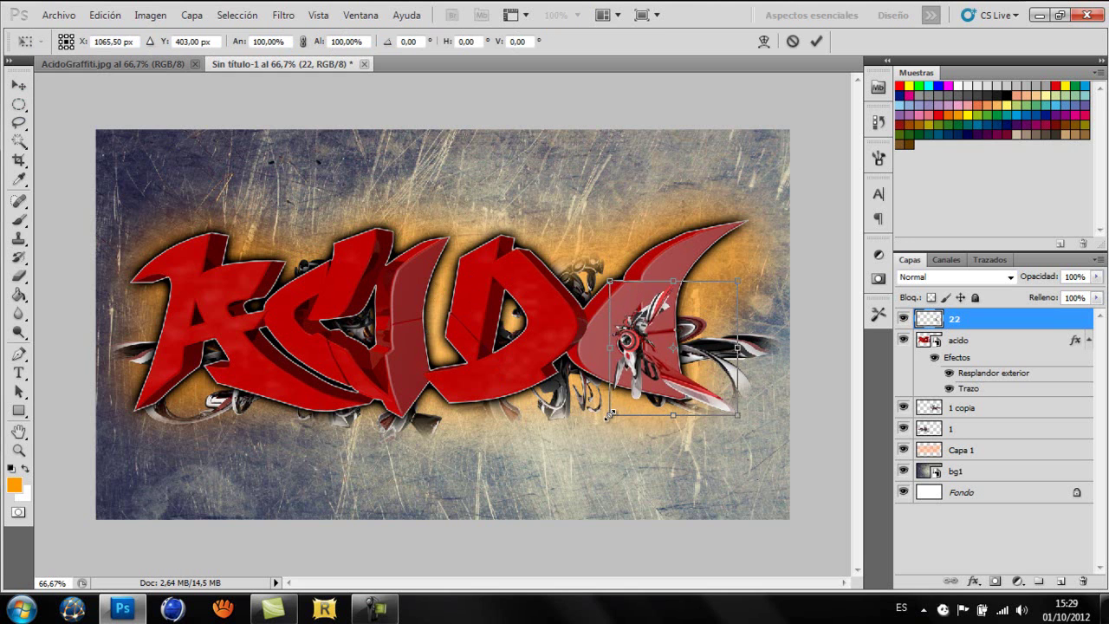
left_click_drag(611, 413, 606, 419)
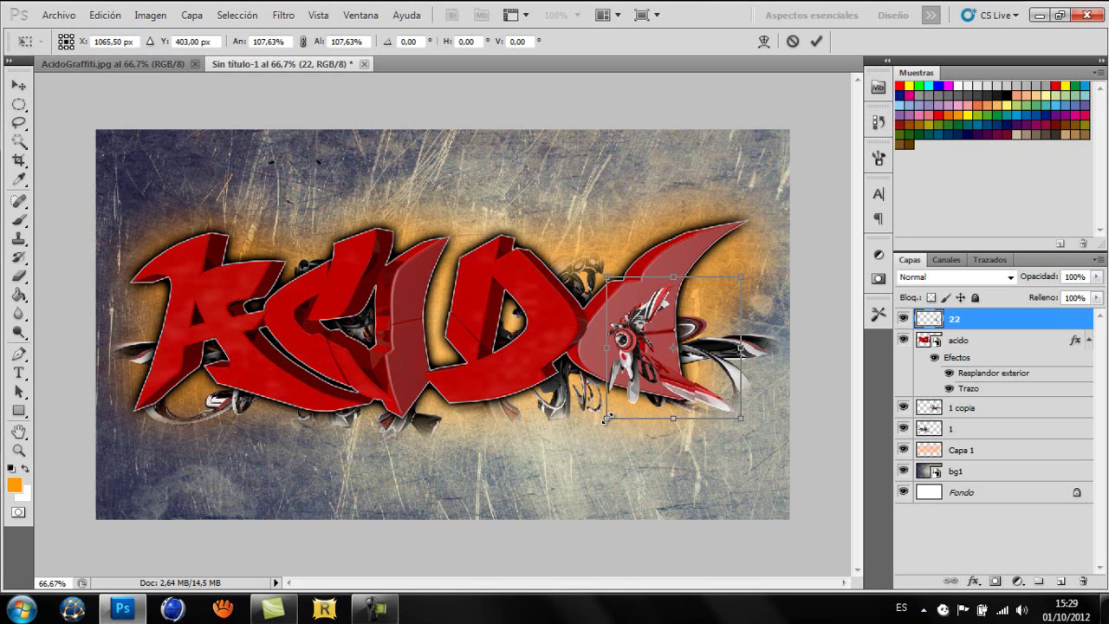
left_click(817, 40)
key("ctrl+z")
key("ctrl+z")
key("ctrl+z")
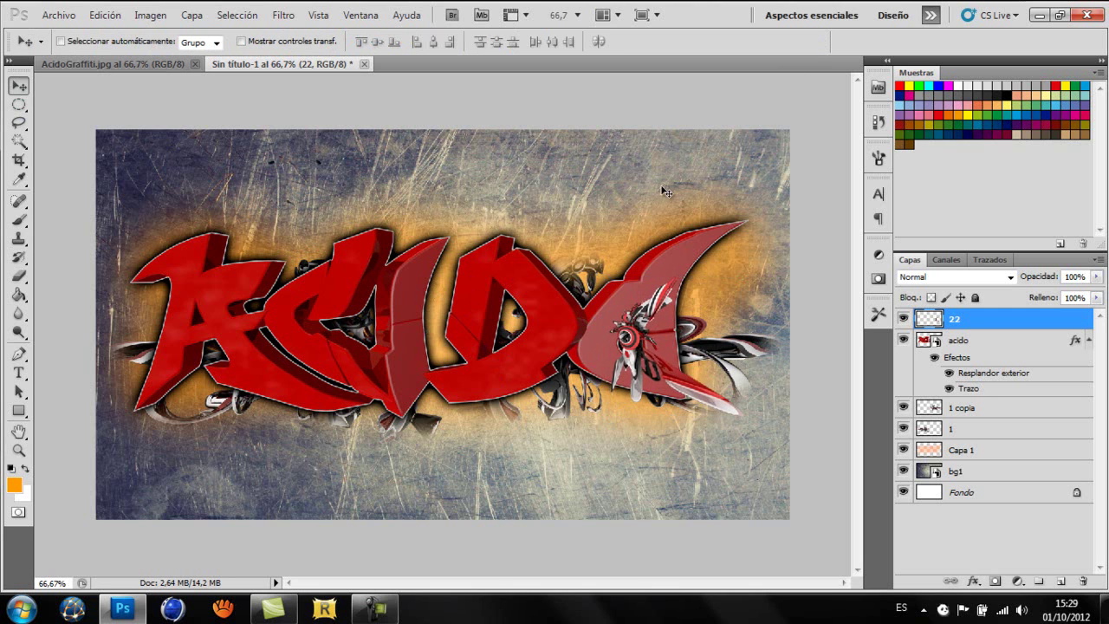
key("e")
mouse_move(595, 313)
left_mouse_down()
mouse_move(595, 376)
mouse_move(594, 329)
mouse_move(563, 332)
left_mouse_up()
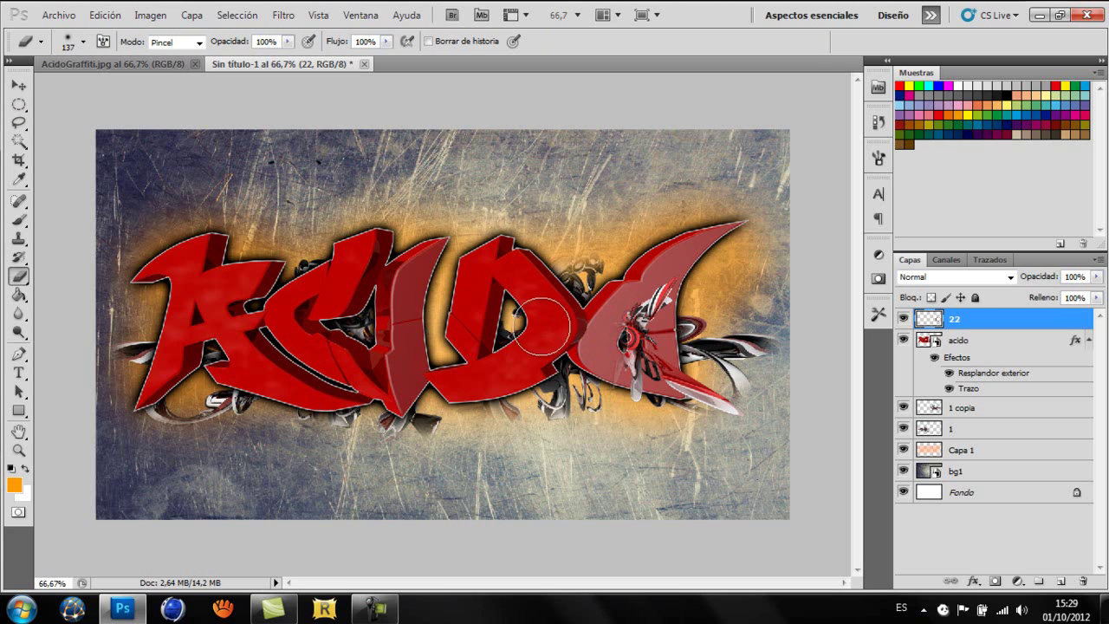
Step: Place the render file 9 into the document
left_click(59, 15)
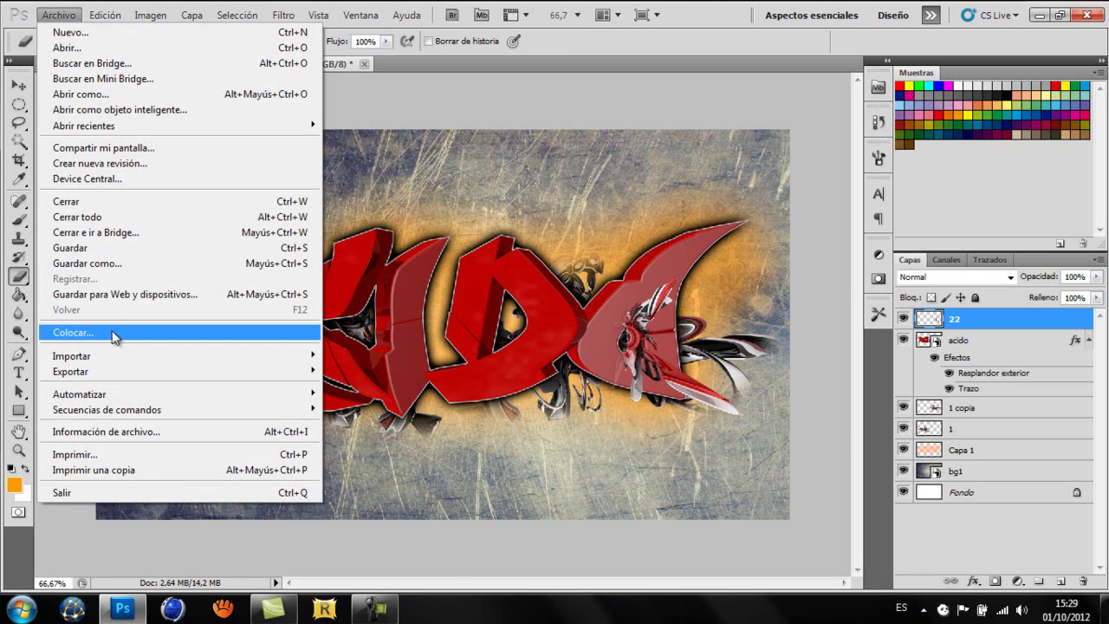
left_click(113, 331)
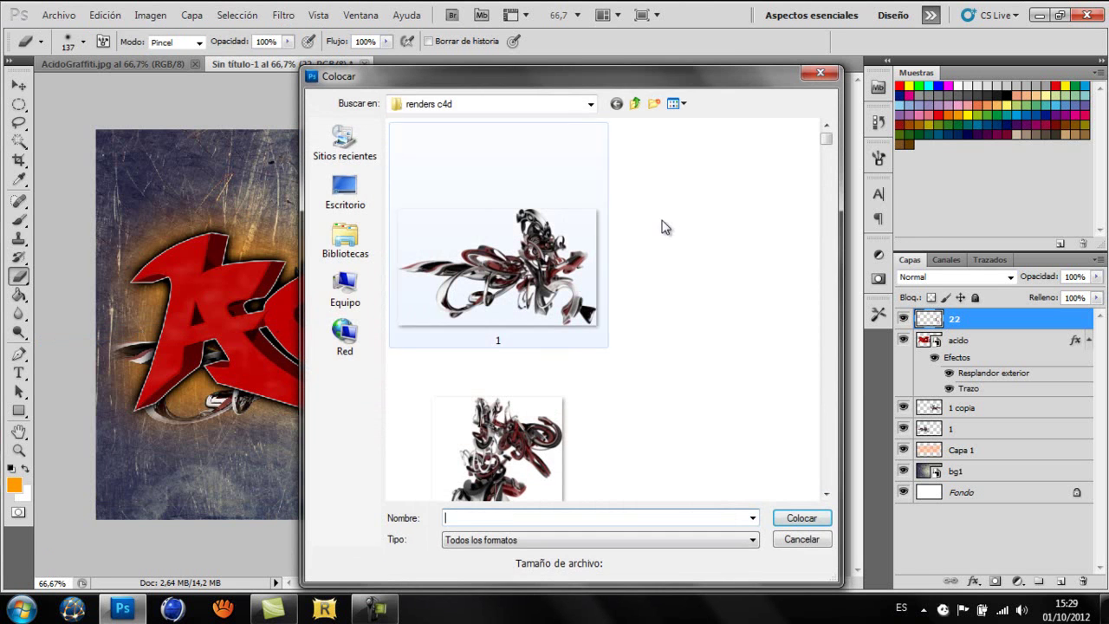
left_click_drag(829, 147, 825, 221)
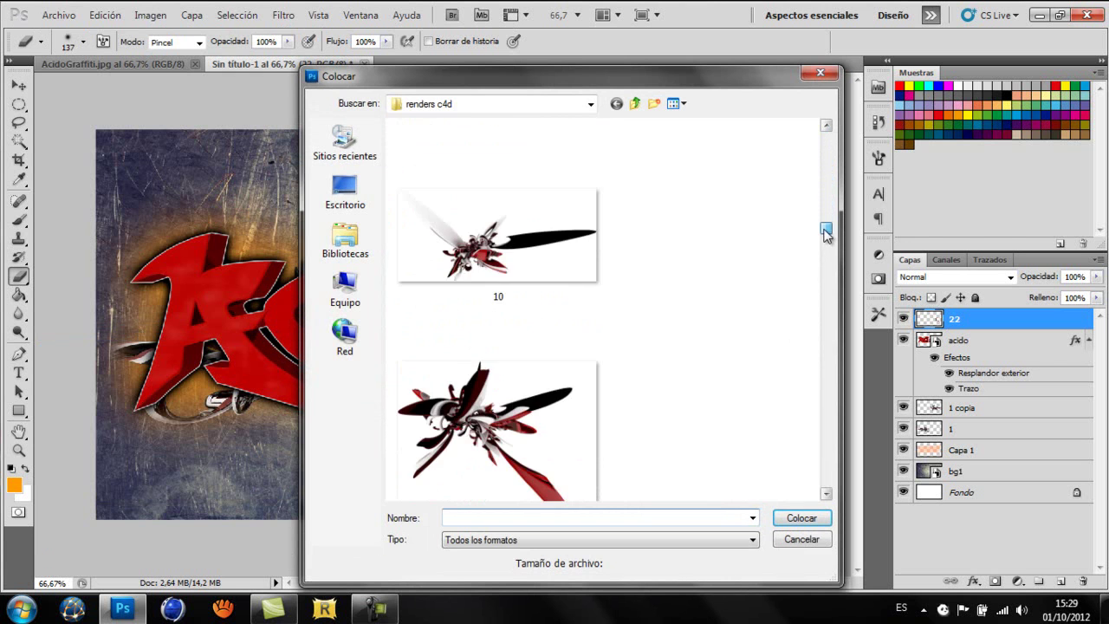
double_click(466, 178)
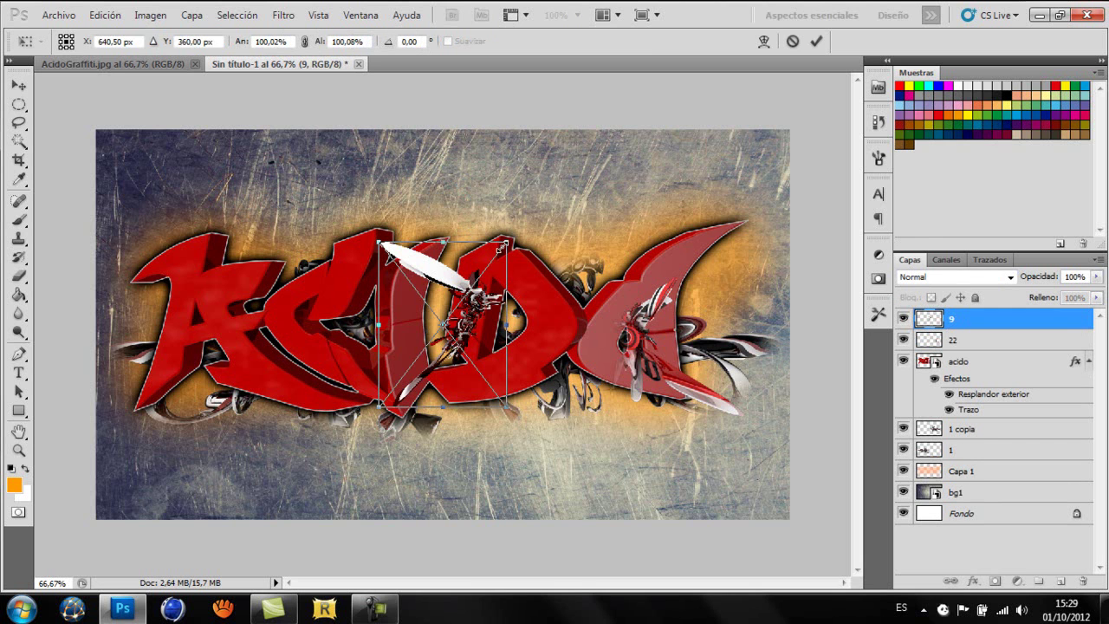
Step: Enlarge render 9 to about 141% by 123%, tilt it clockwise, and commit the transform
left_click_drag(508, 240, 561, 219)
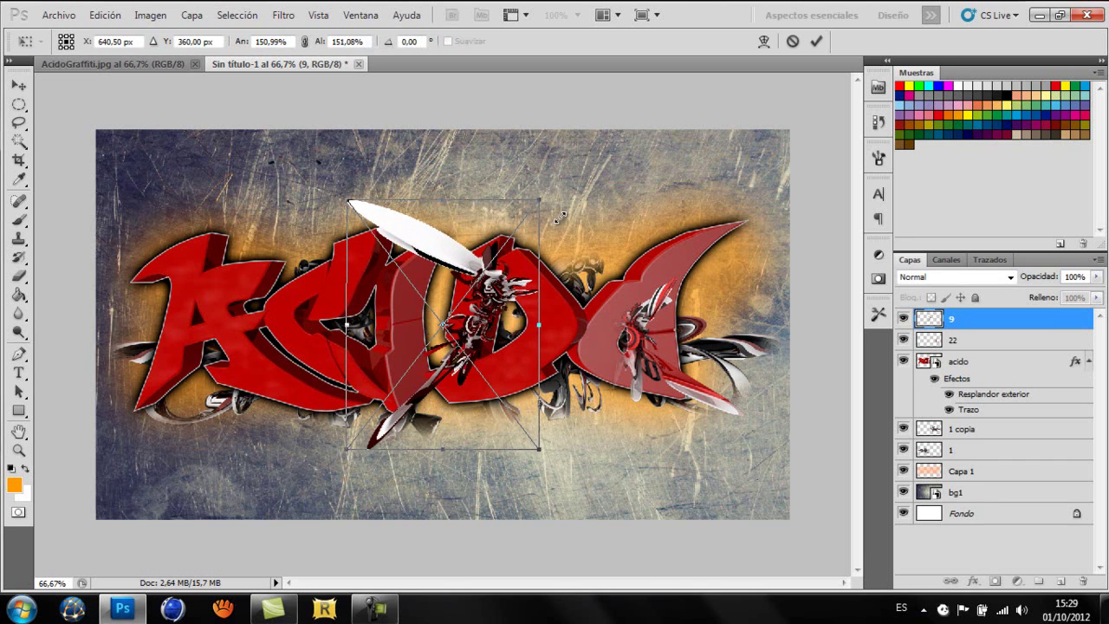
left_click_drag(735, 114, 741, 110)
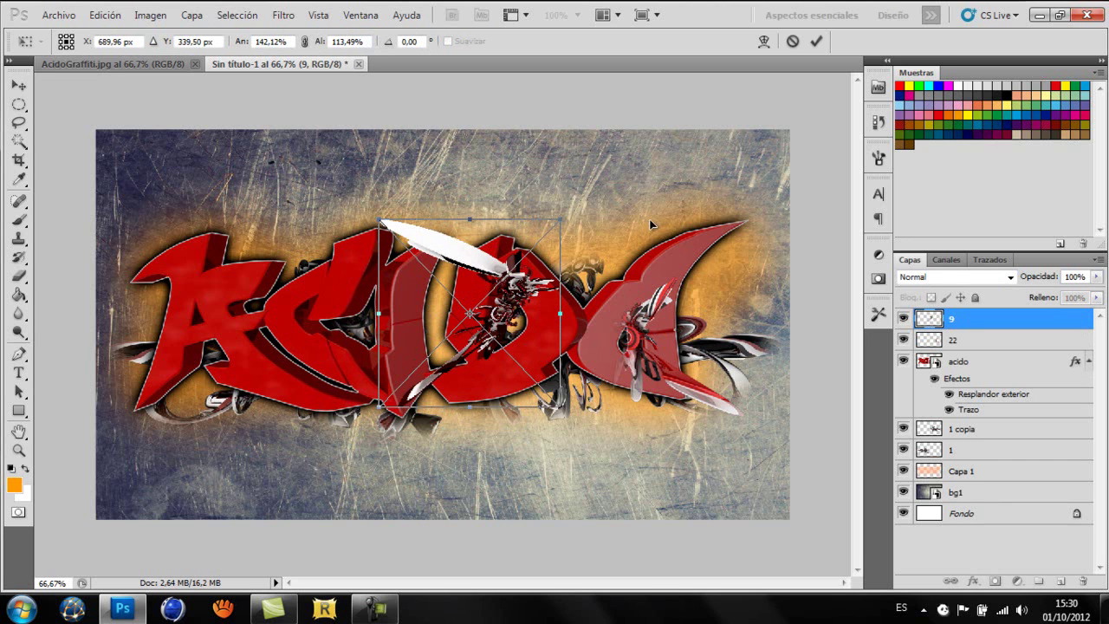
left_click_drag(560, 221, 556, 206)
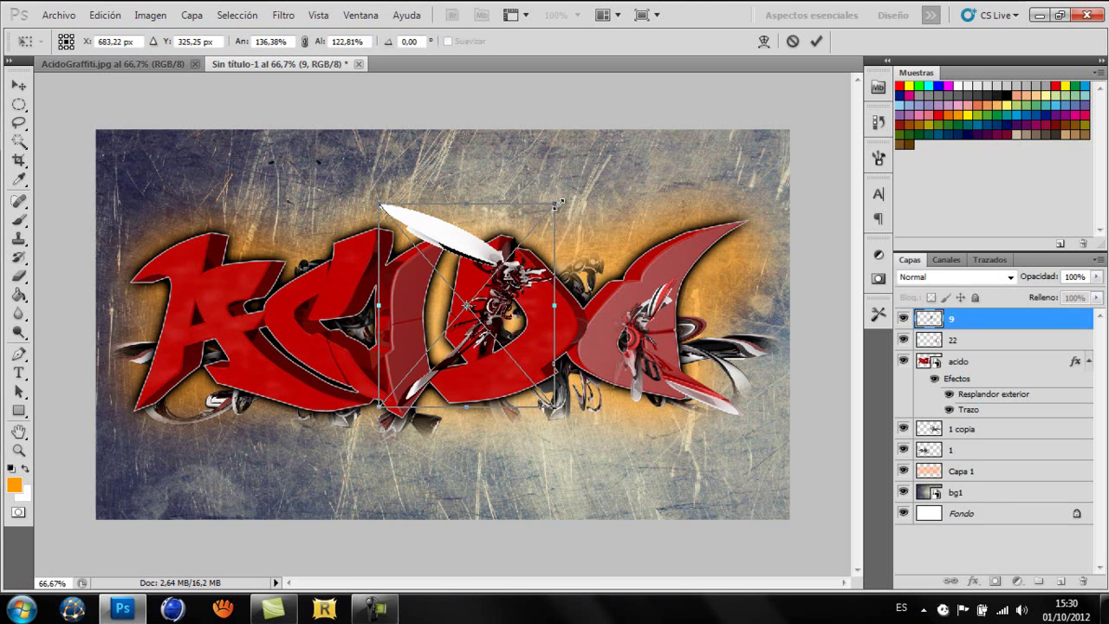
left_click_drag(557, 206, 558, 204)
left_click(816, 40)
key("e")
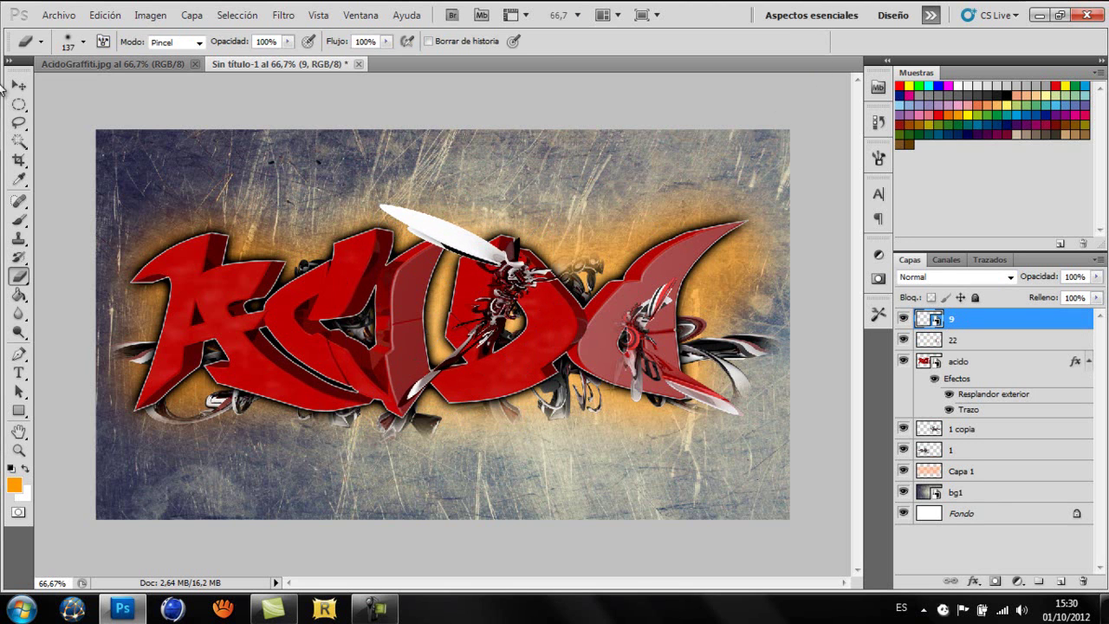
left_click(15, 87)
Step: Move the blade onto the A behind the acido lettering, and add a copy rotated about 33° over the C
mouse_move(503, 308)
left_mouse_down()
mouse_move(197, 308)
mouse_move(163, 267)
mouse_move(158, 282)
mouse_move(171, 297)
left_mouse_up()
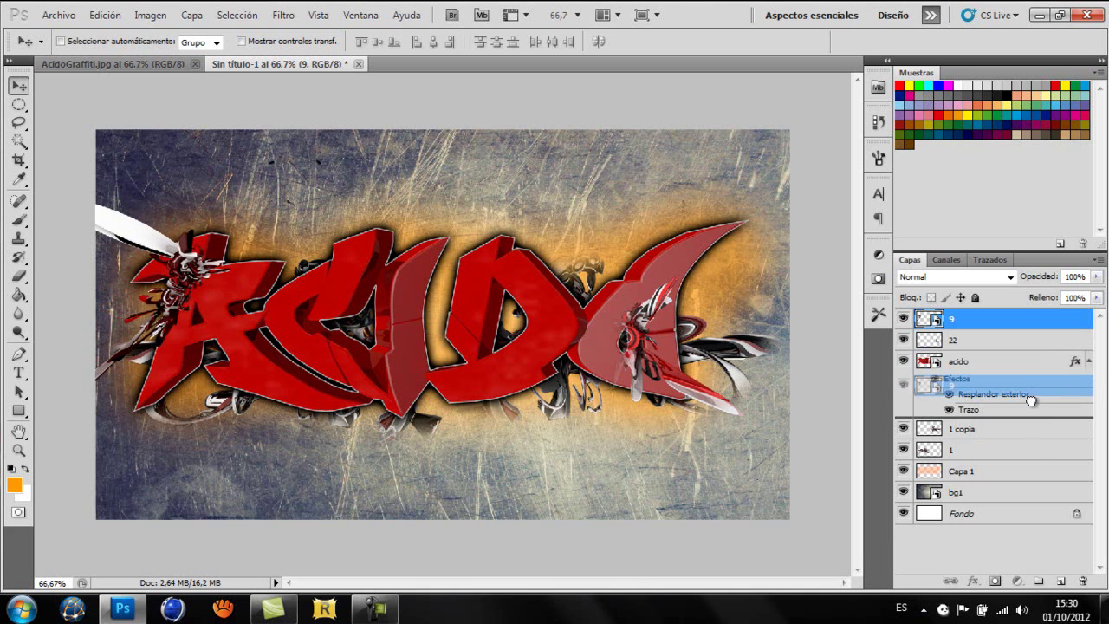
left_click_drag(1043, 323, 950, 391)
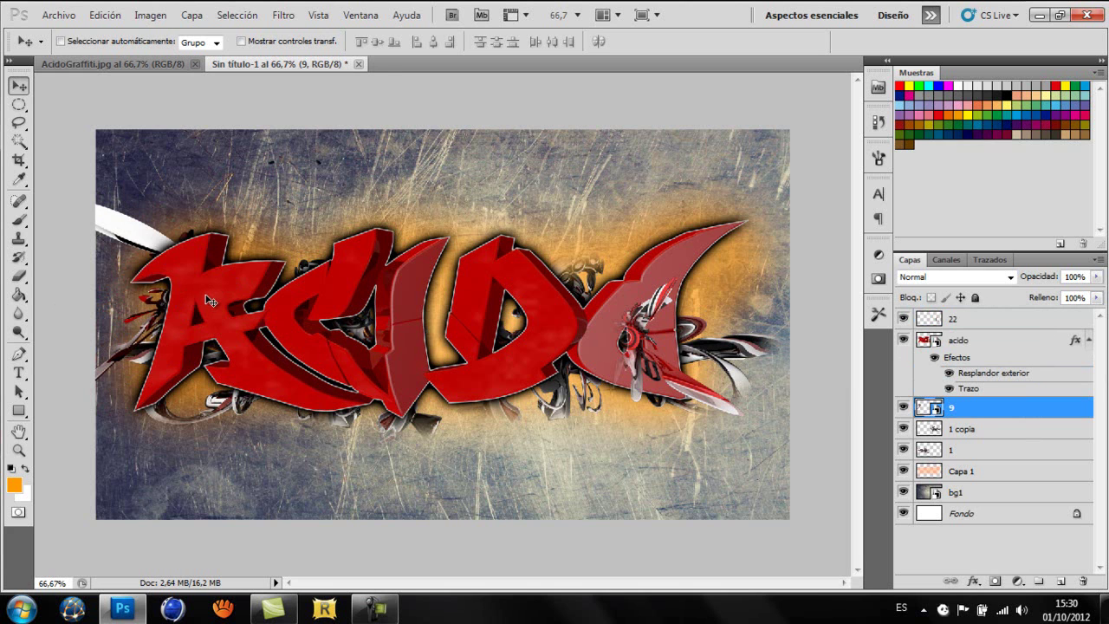
key("ctrl+j")
key("ctrl+t")
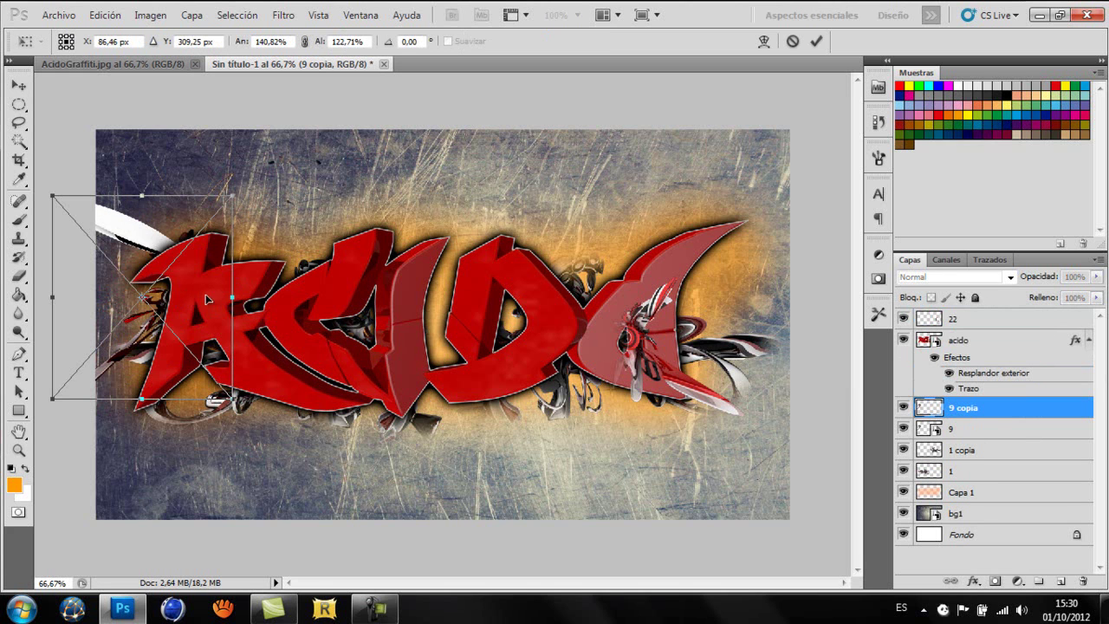
left_click_drag(160, 349, 357, 358)
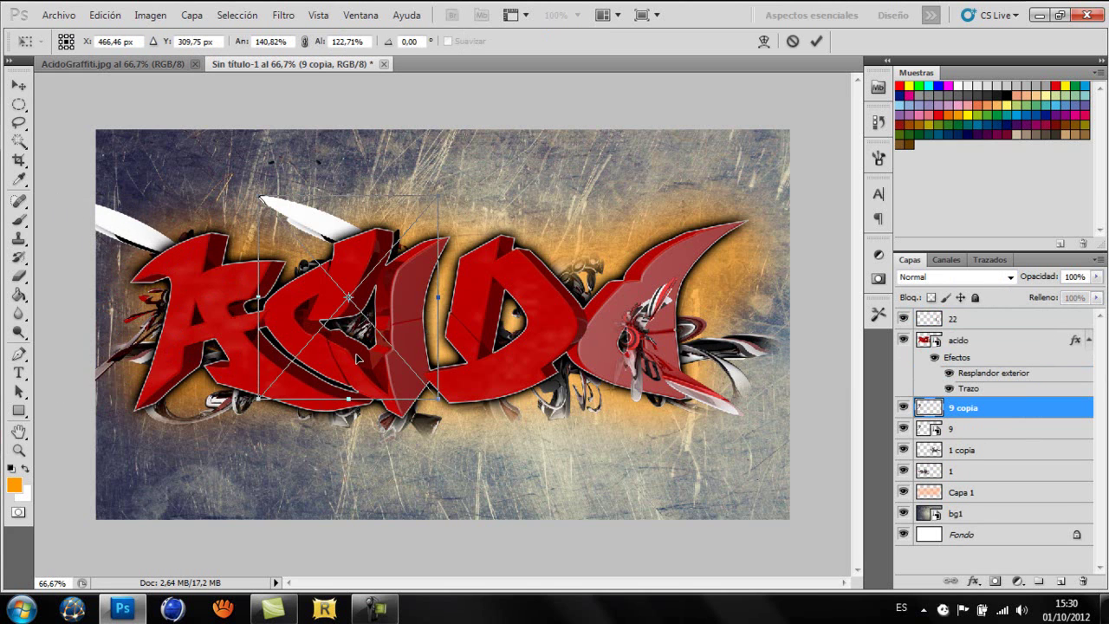
left_click_drag(463, 170, 490, 256)
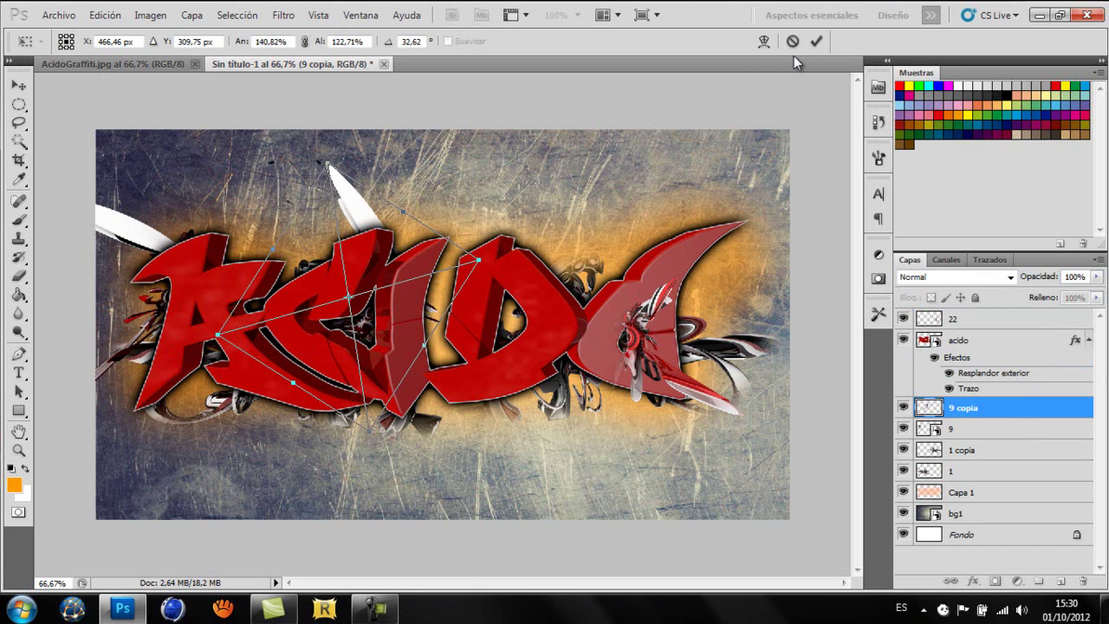
left_click(815, 43)
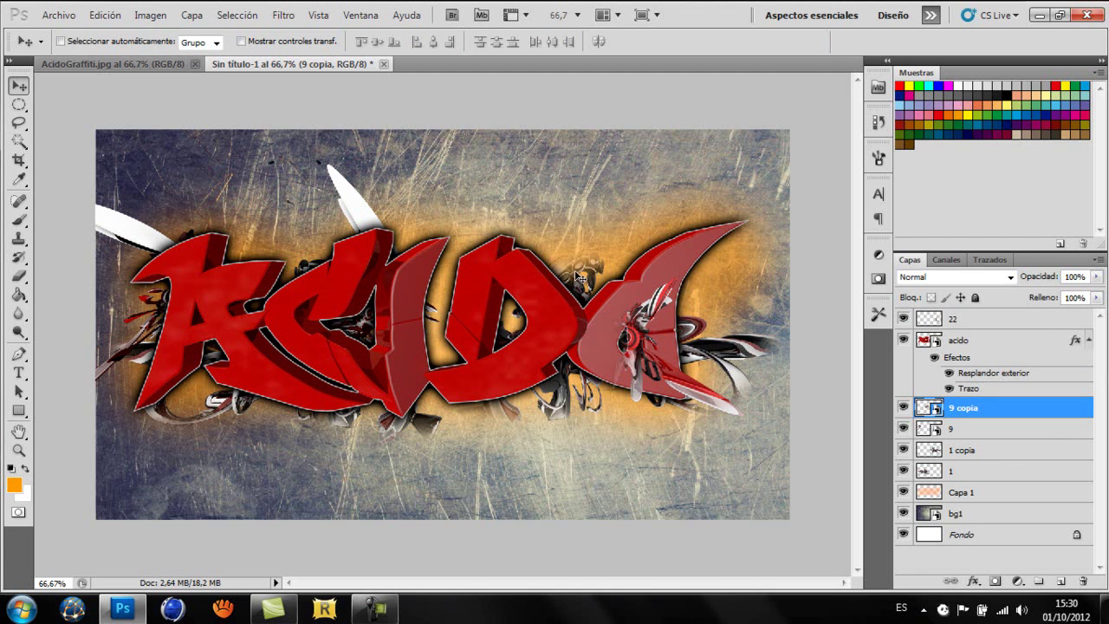
Step: Rasterize 9 copia and erase the white streak above the lettering
key("e")
left_click(348, 214)
left_click(508, 250)
left_click_drag(334, 235, 384, 150)
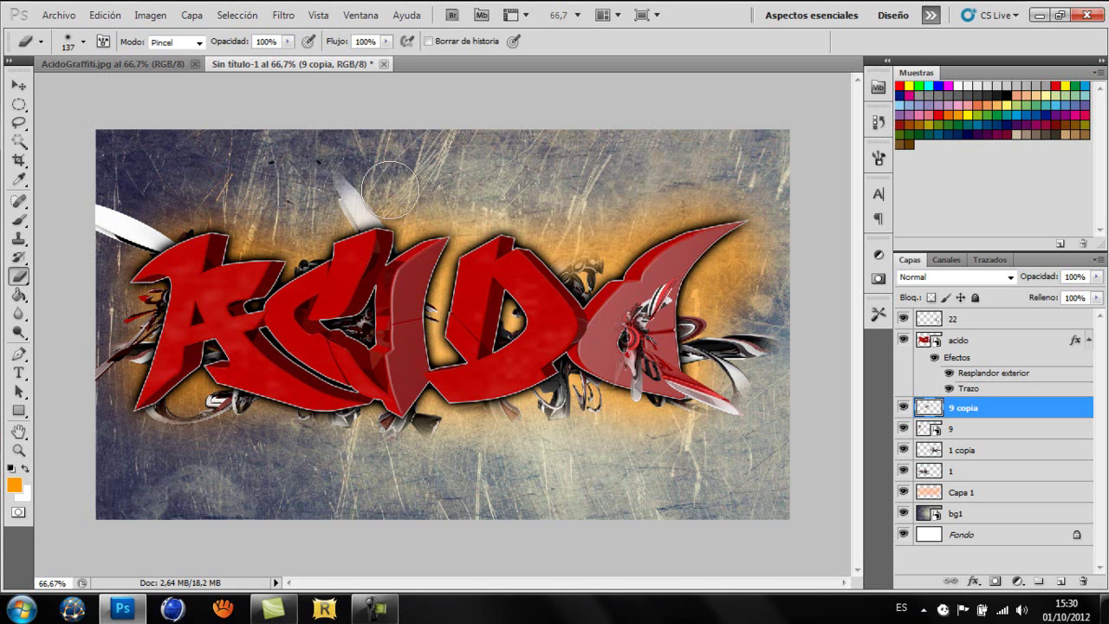
Step: Place light image (6) from Desktop > Raul > Jazht Lights Pack
left_click(32, 15)
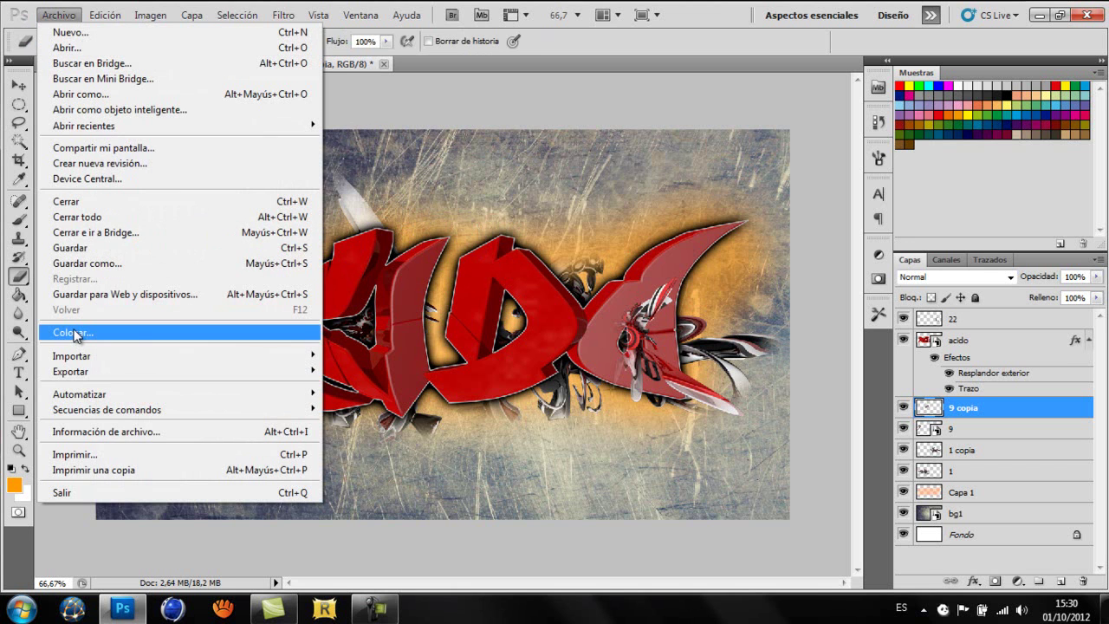
left_click(73, 332)
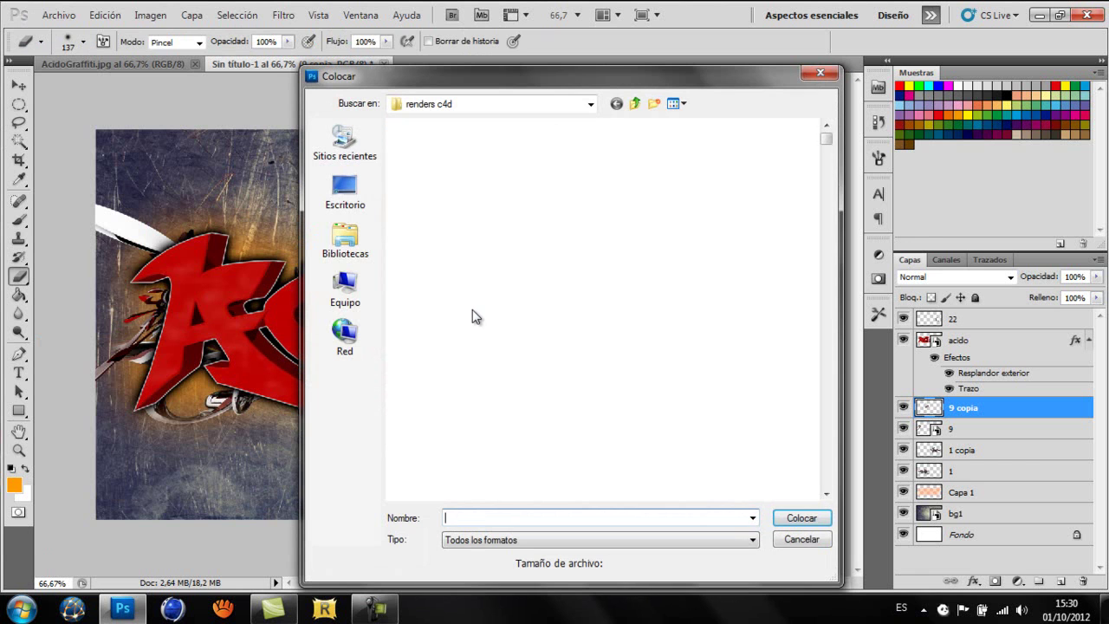
left_click(349, 189)
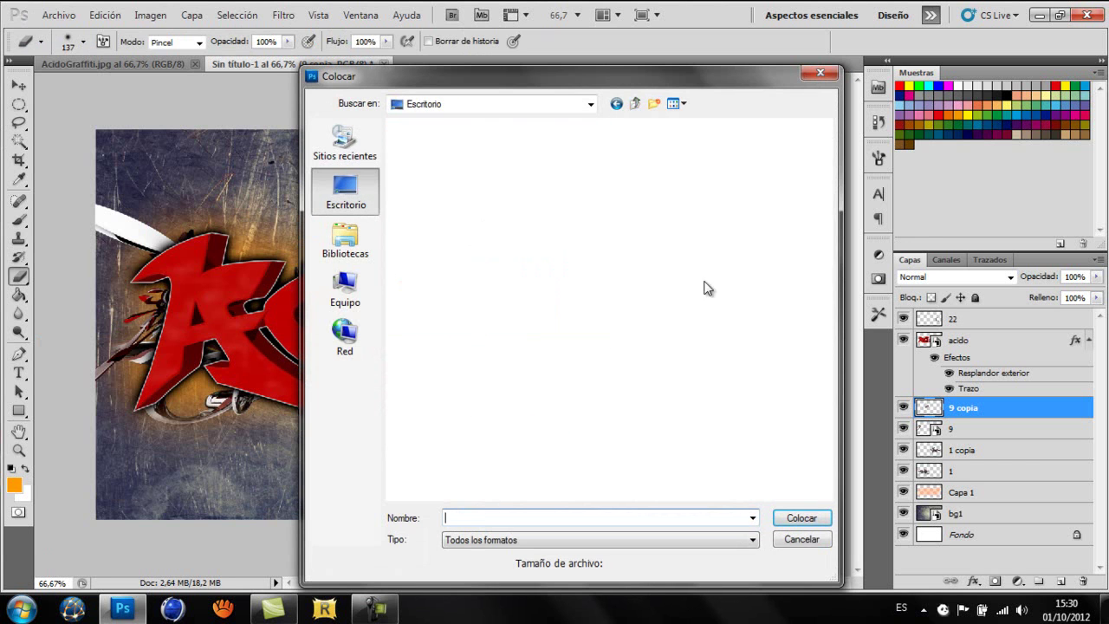
double_click(624, 269)
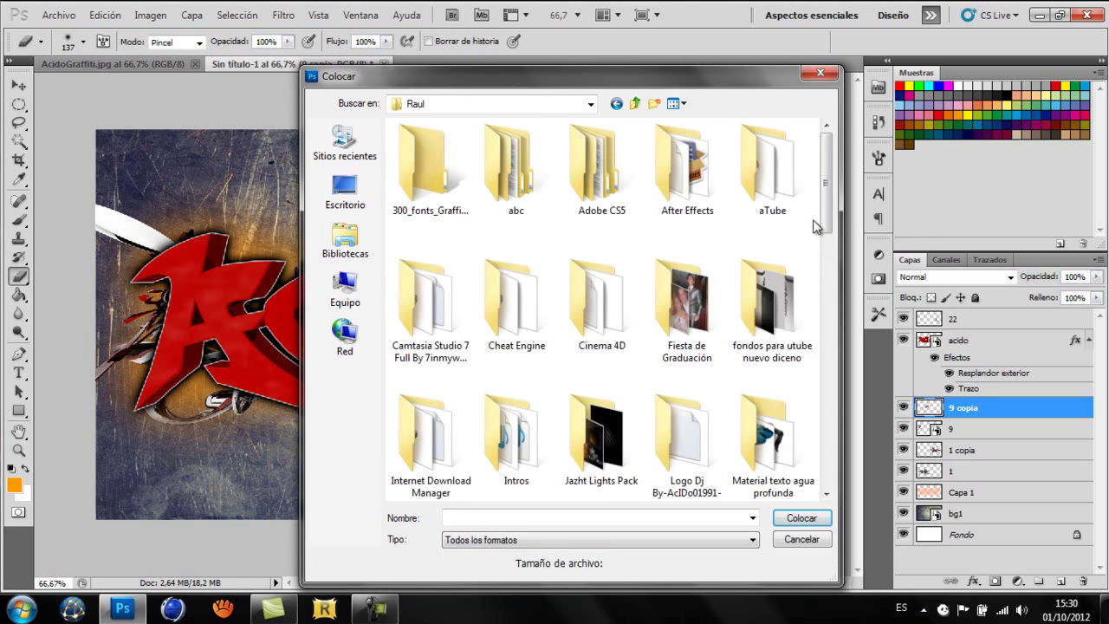
left_click_drag(828, 212, 827, 240)
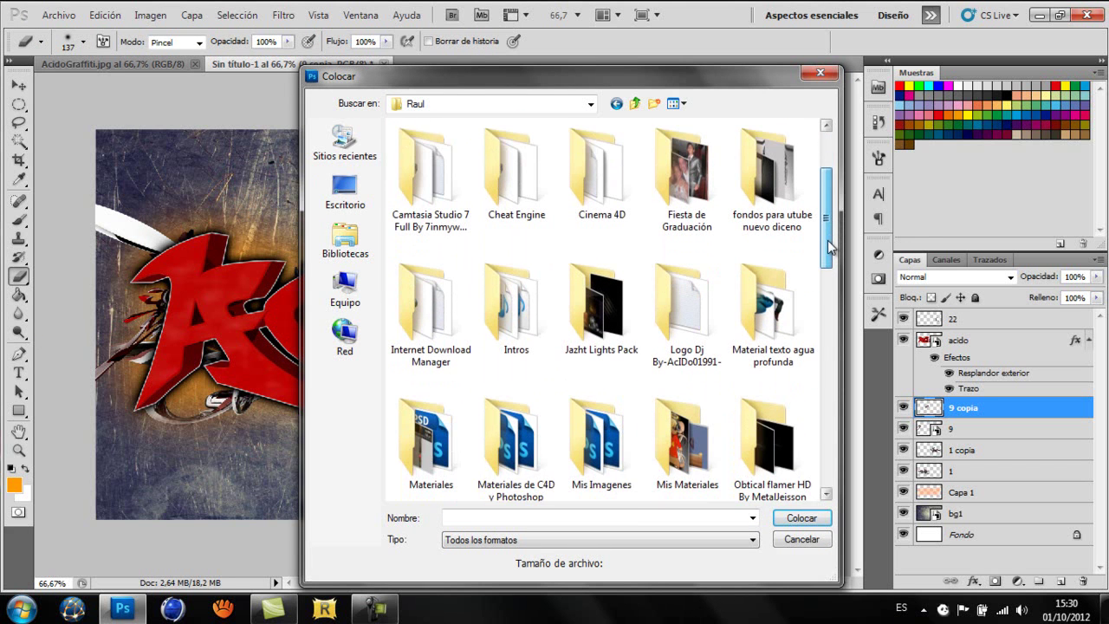
double_click(615, 288)
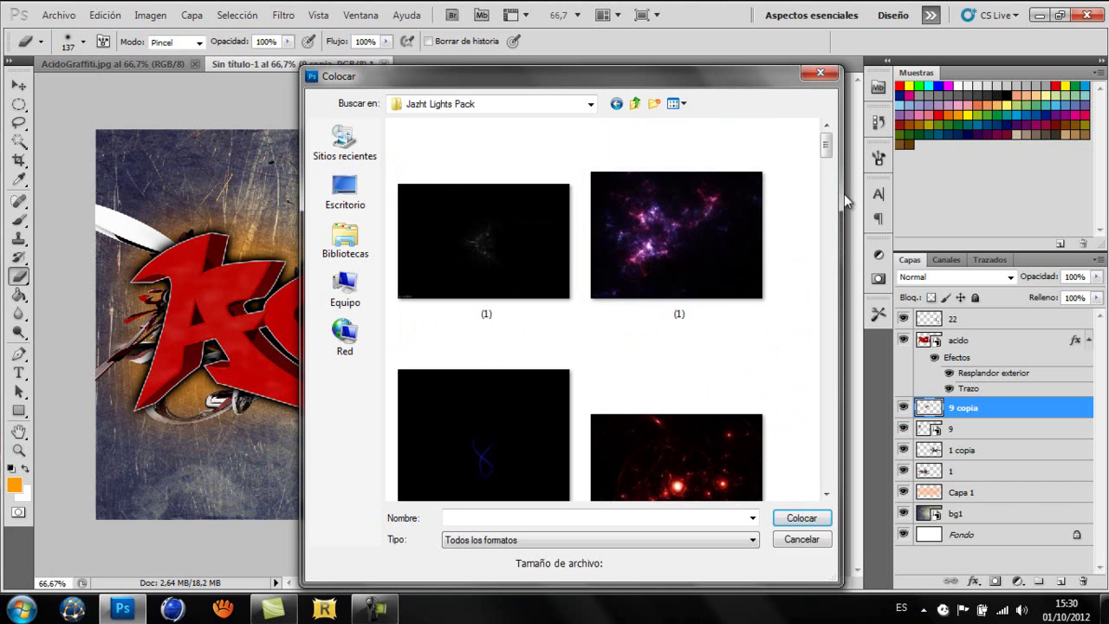
left_click_drag(832, 149, 838, 238)
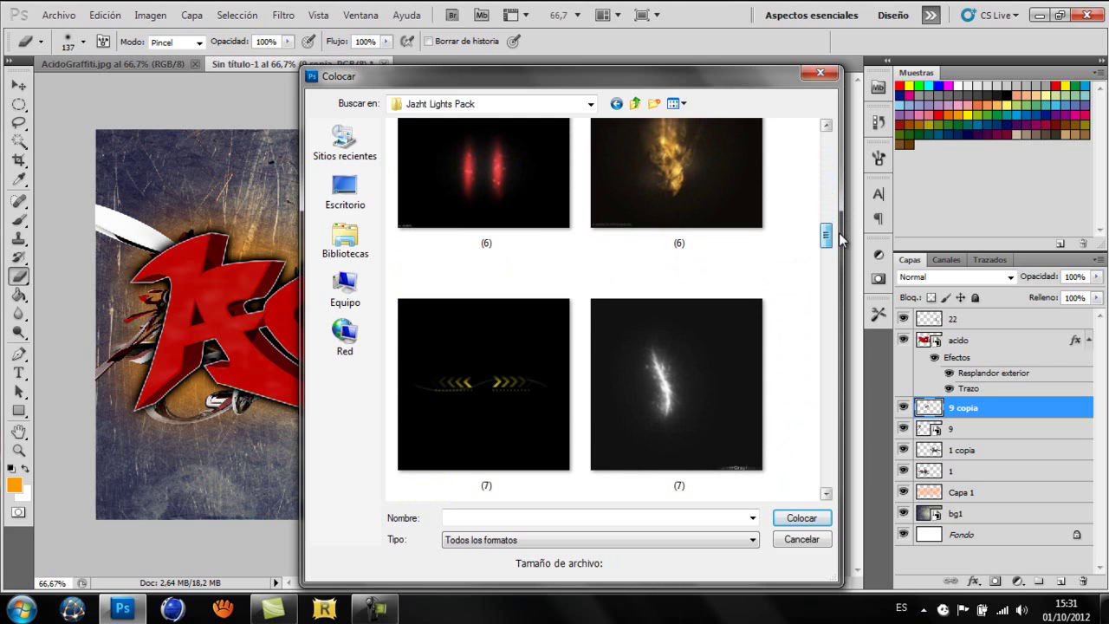
double_click(476, 204)
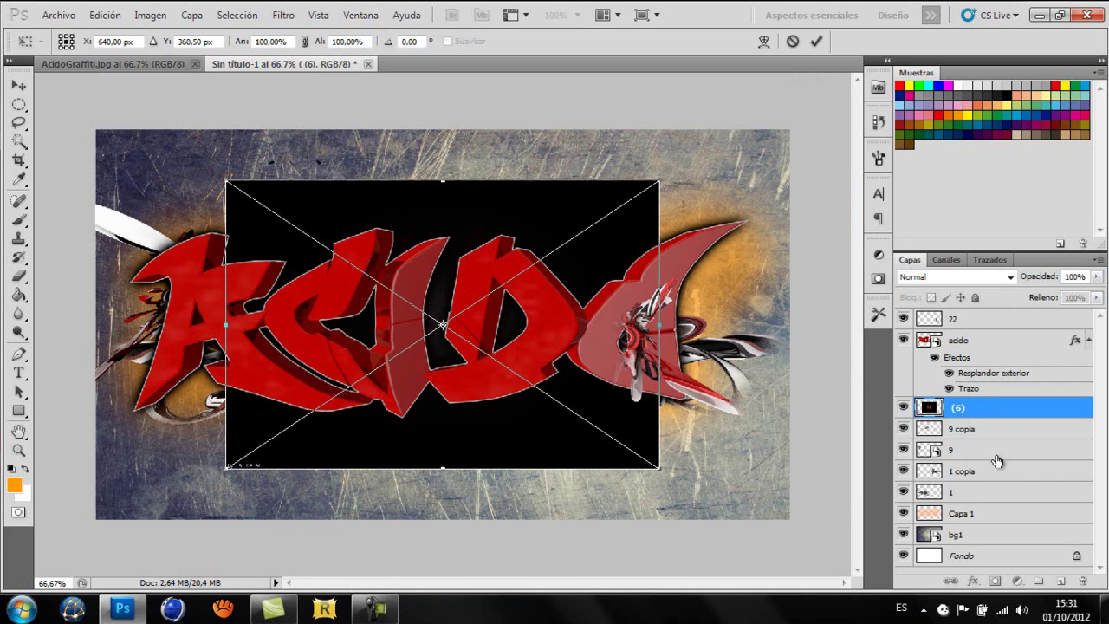
Step: Commit light layer (6), move it to the top of the stack, and set it to Trama
left_click(817, 41)
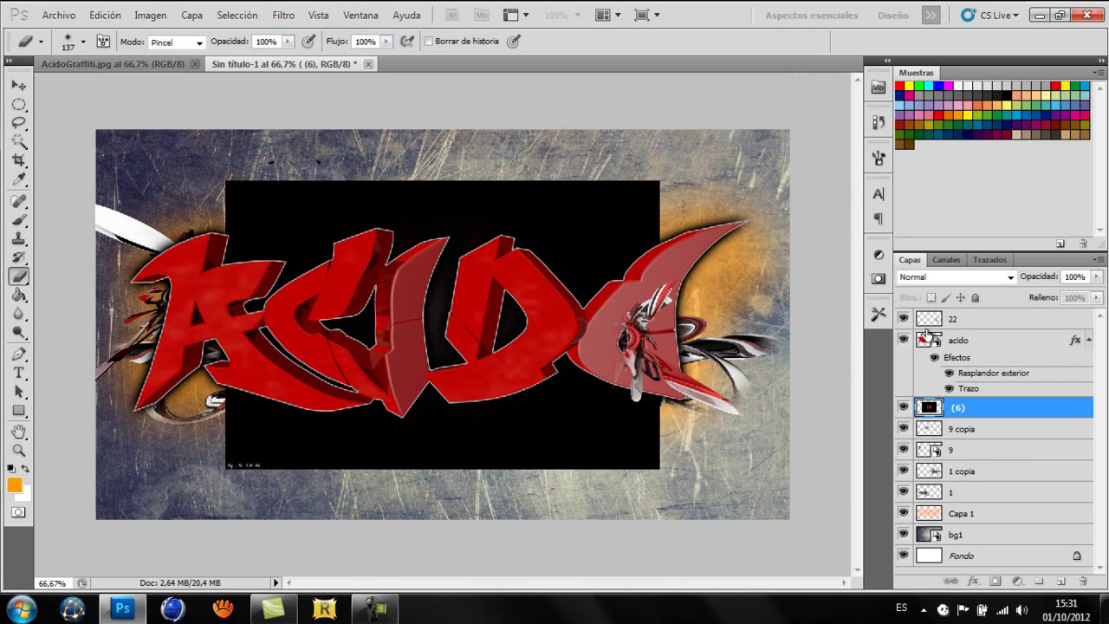
mouse_move(1009, 414)
left_mouse_down()
mouse_move(991, 339)
mouse_move(958, 347)
left_mouse_up()
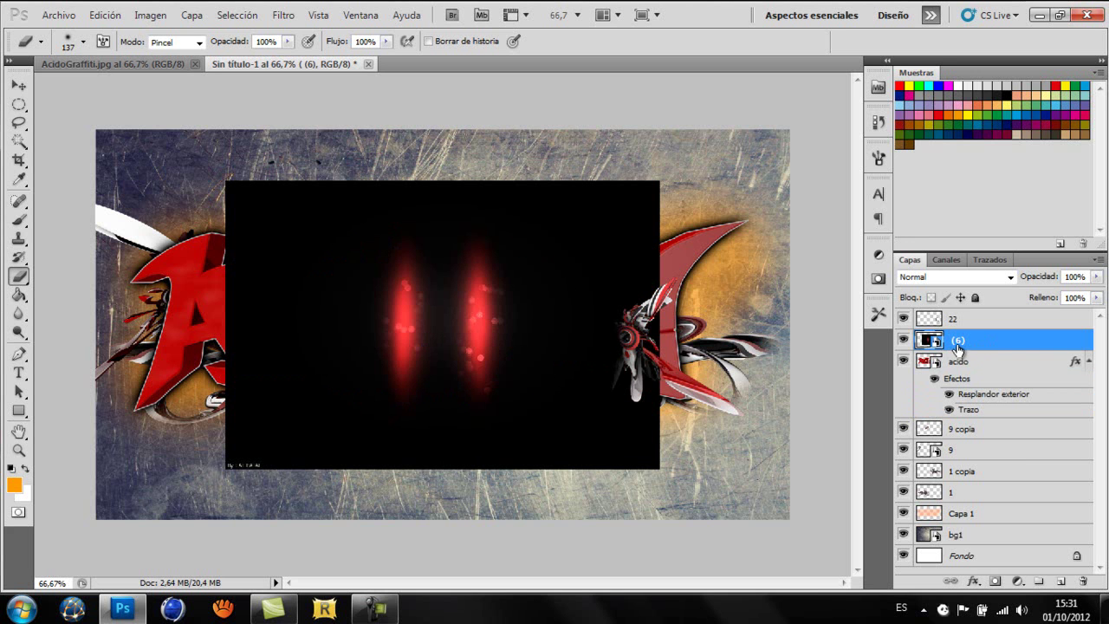
left_click_drag(998, 333, 996, 313)
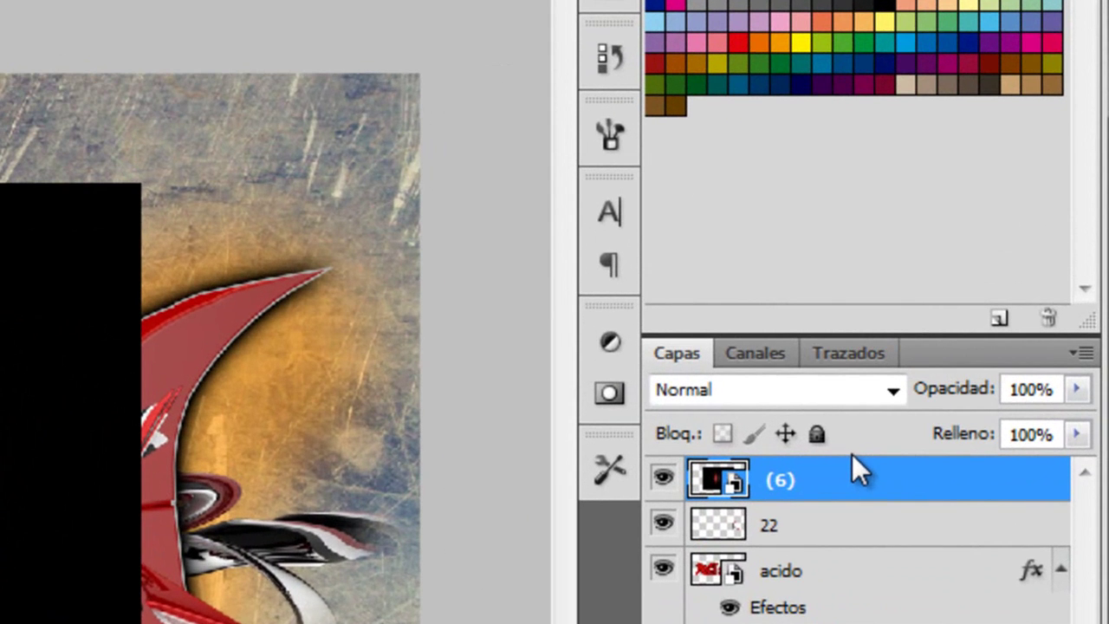
left_click(895, 396)
left_click(681, 95)
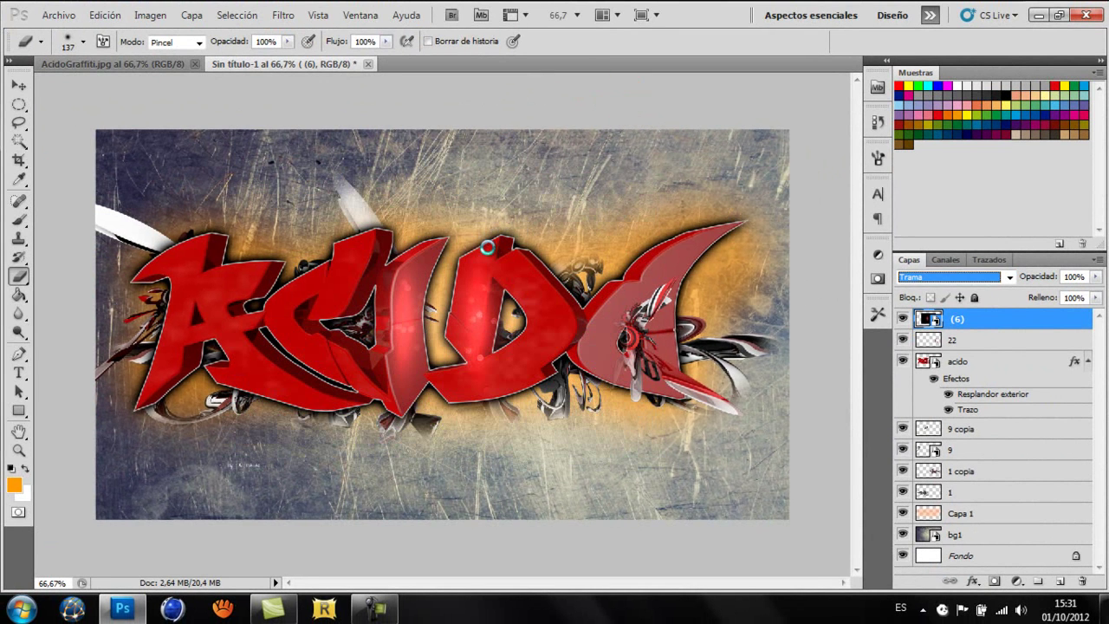
Step: Rasterize layer (6) and shift its red glow left onto the A
left_click(487, 247)
left_click(514, 246)
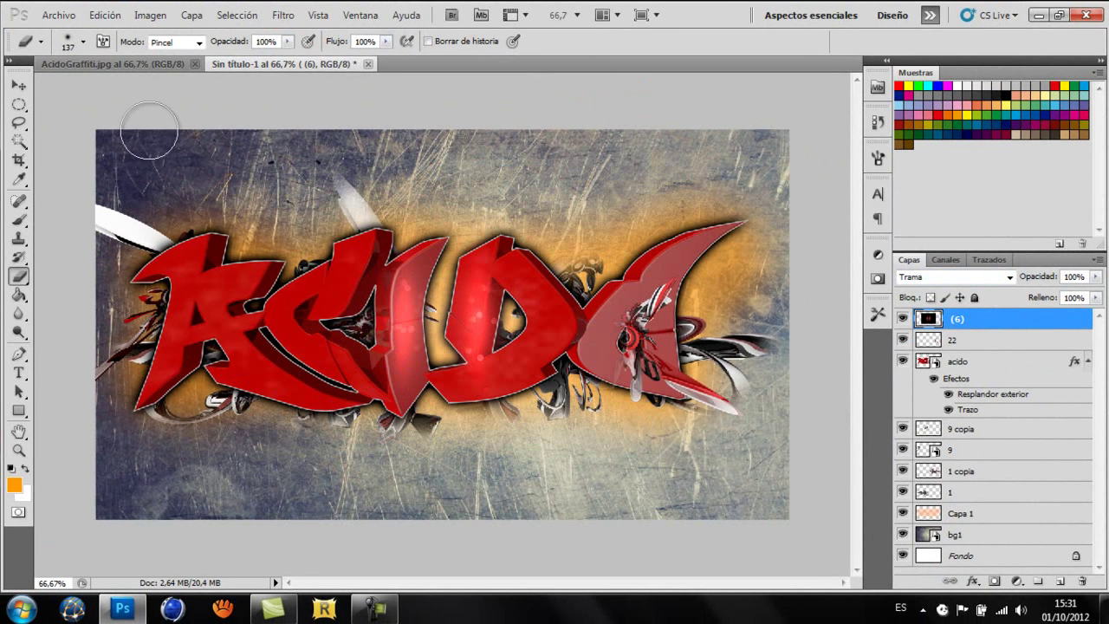
left_click(19, 87)
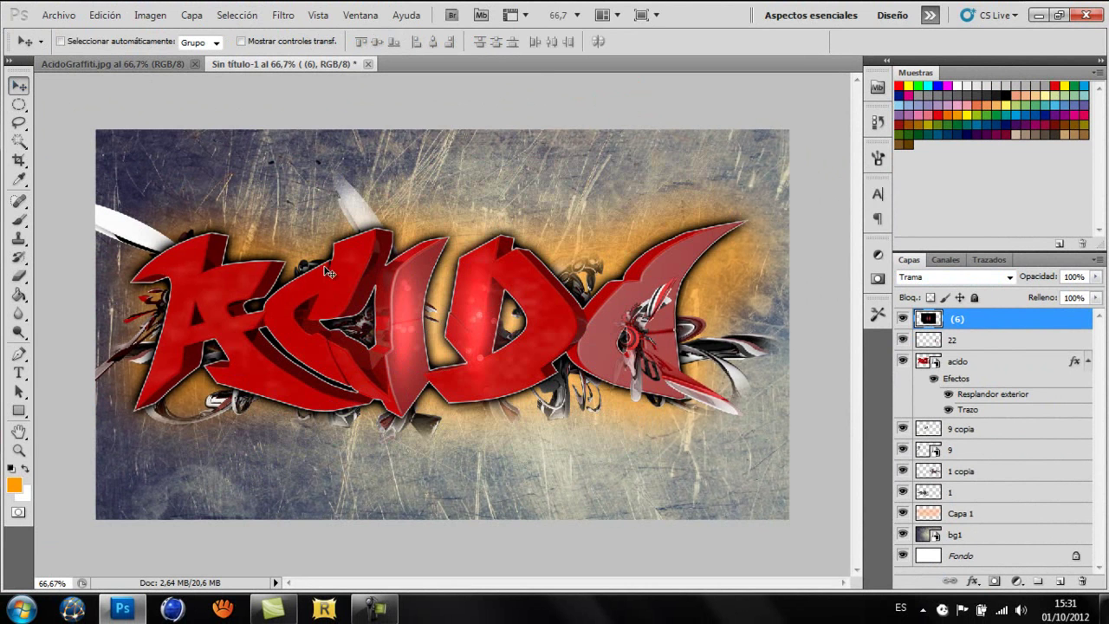
mouse_move(483, 320)
left_mouse_down()
mouse_move(236, 320)
mouse_move(245, 324)
left_mouse_up()
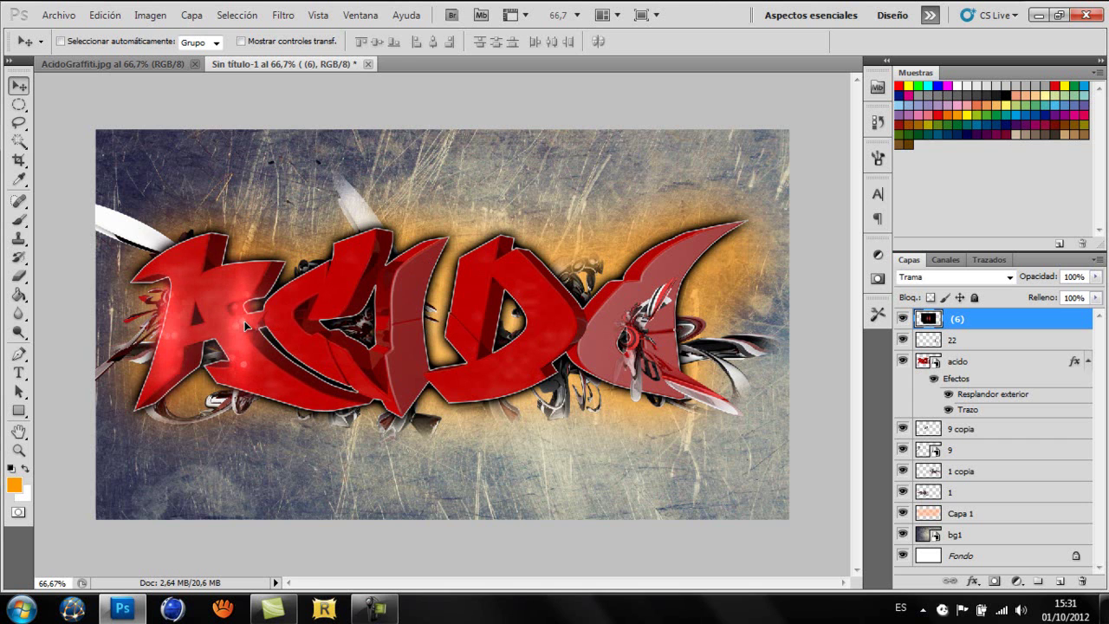
Step: Duplicate the red glow twice, spread the copies rightward across the letters, and erase part of the second
key("ctrl+j")
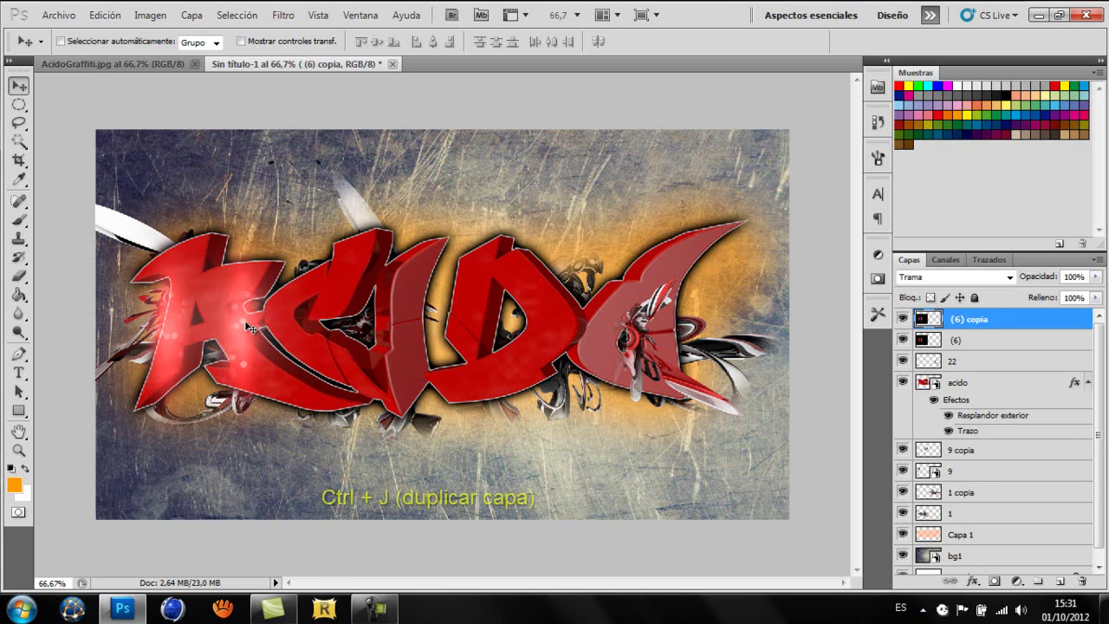
mouse_move(248, 327)
left_mouse_down()
mouse_move(403, 334)
mouse_move(398, 324)
left_mouse_up()
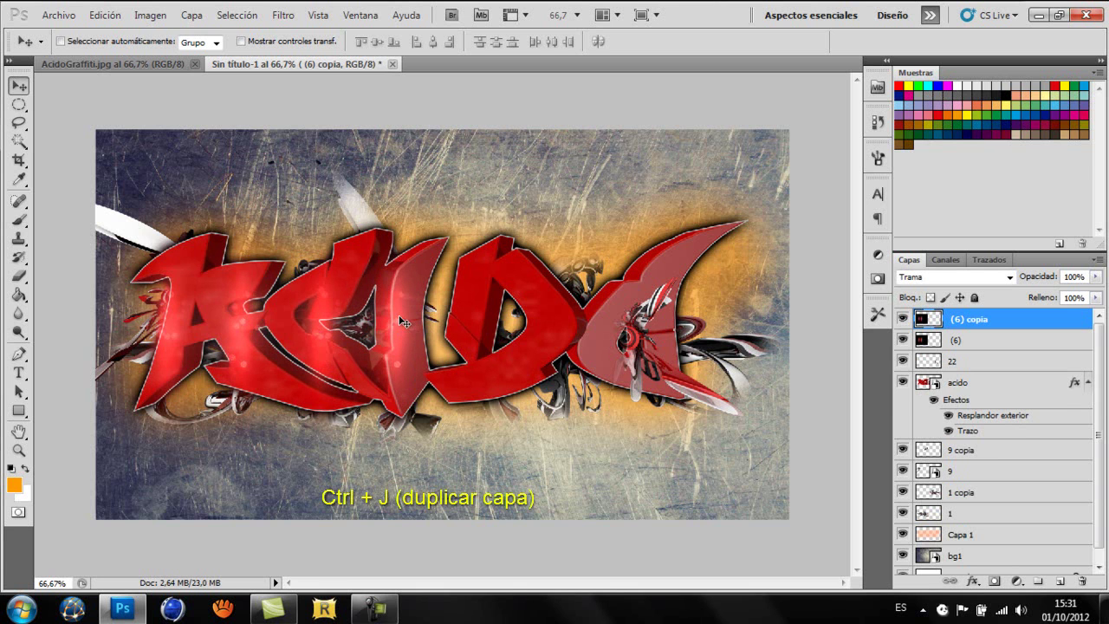
key("ctrl+j")
left_click_drag(403, 322, 613, 329)
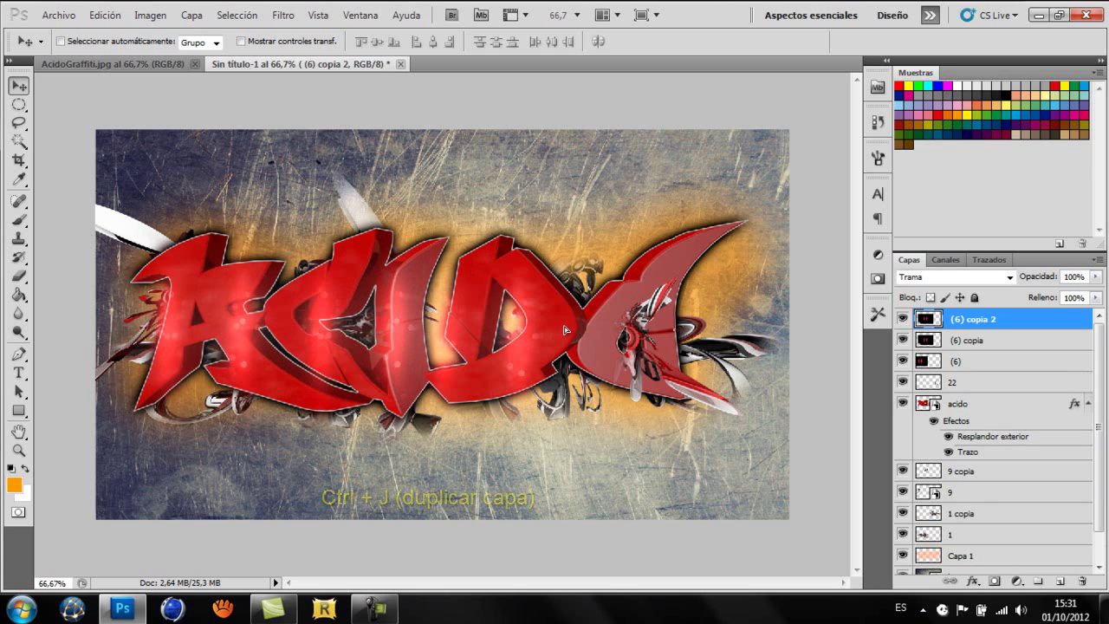
key("e")
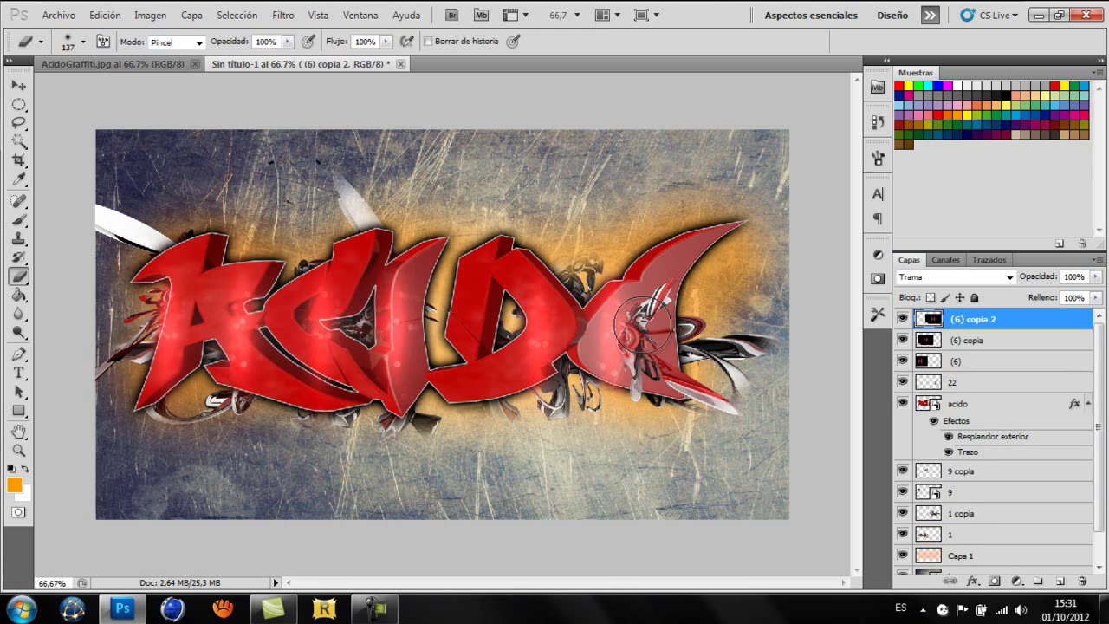
left_click_drag(646, 327, 646, 357)
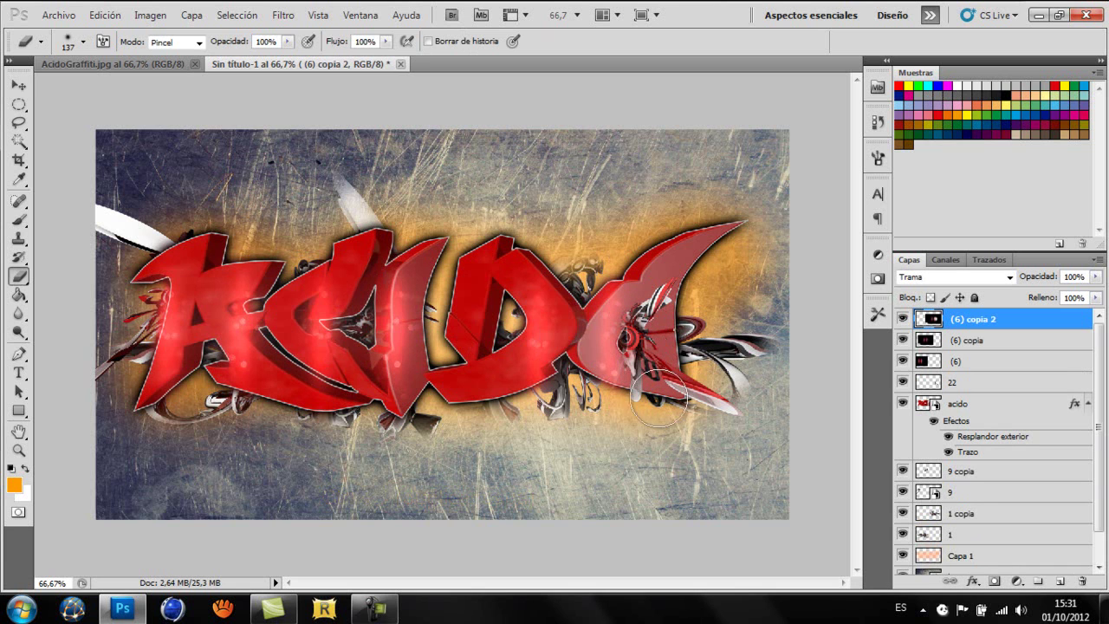
left_click(58, 15)
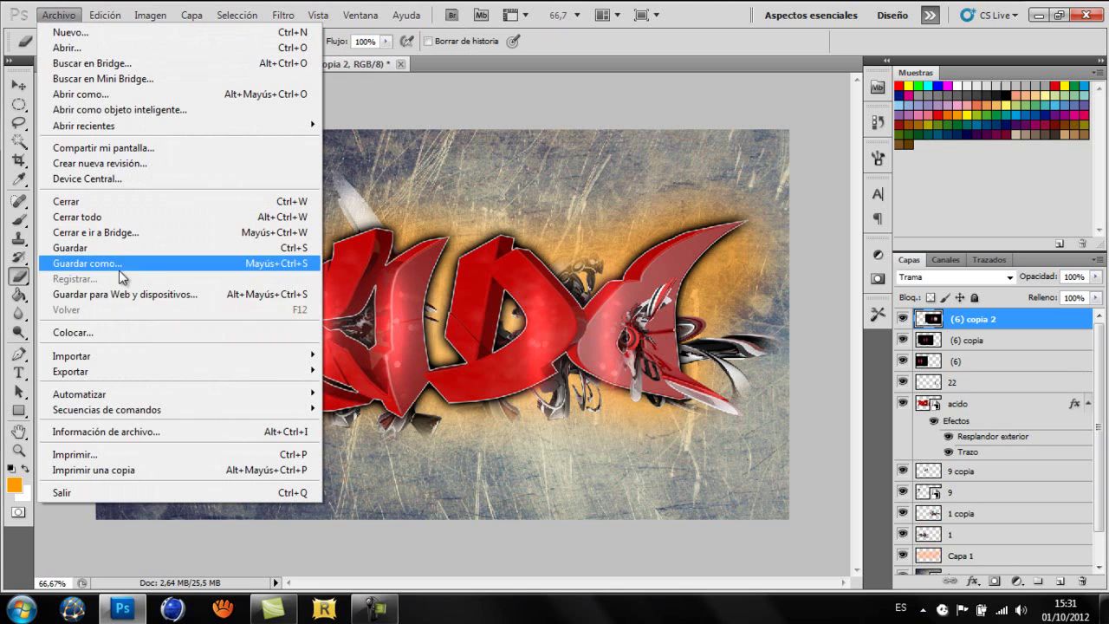
Step: Place the white light-streak image (7) from the Jazht Lights Pack
left_click(120, 331)
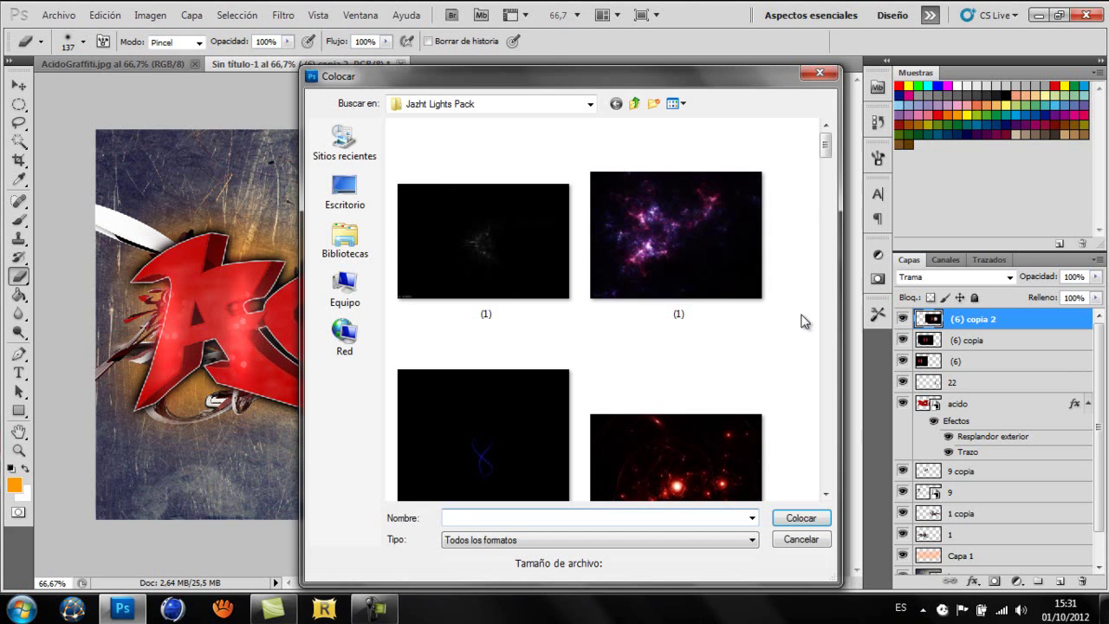
left_click_drag(826, 147, 825, 247)
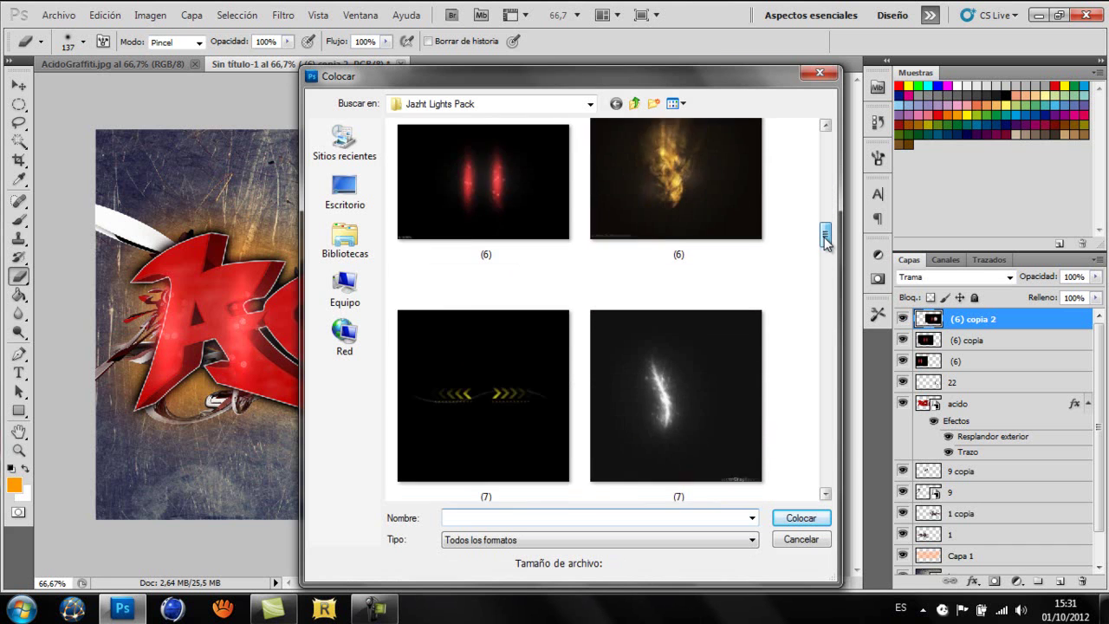
left_click(705, 225)
double_click(704, 228)
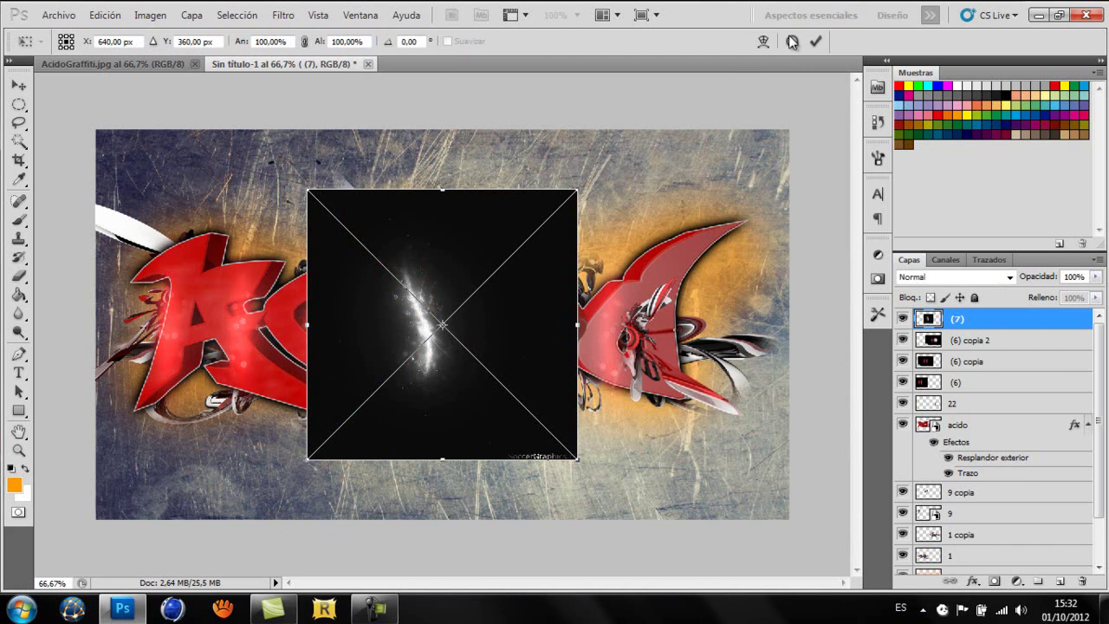
left_click(816, 43)
key("e")
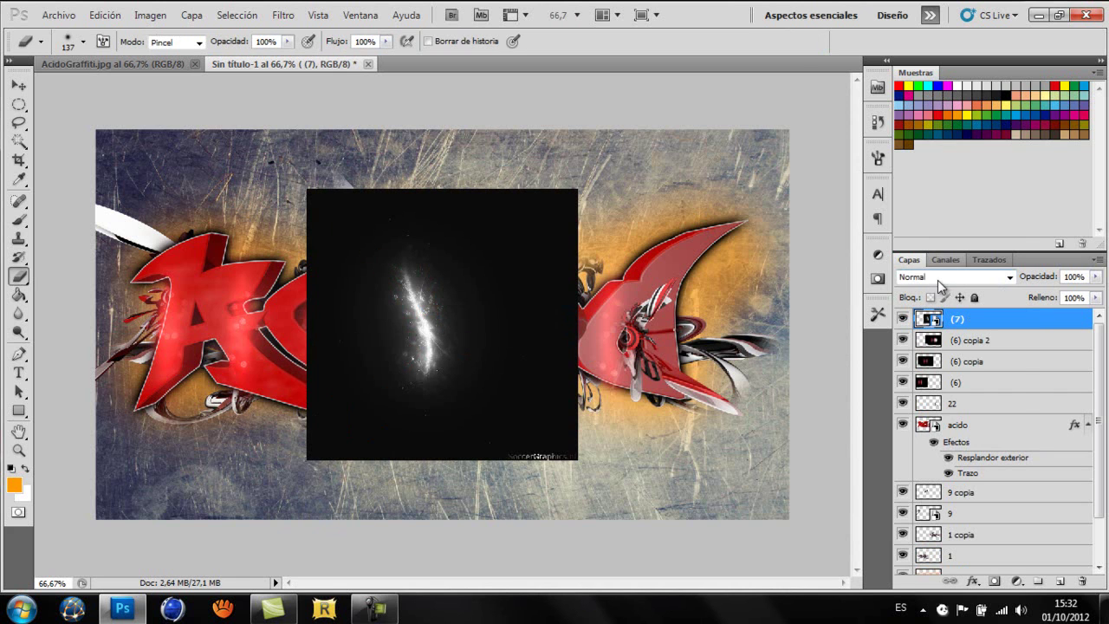
Step: Set the streak layer (7) blend mode to Trama
left_click(939, 277)
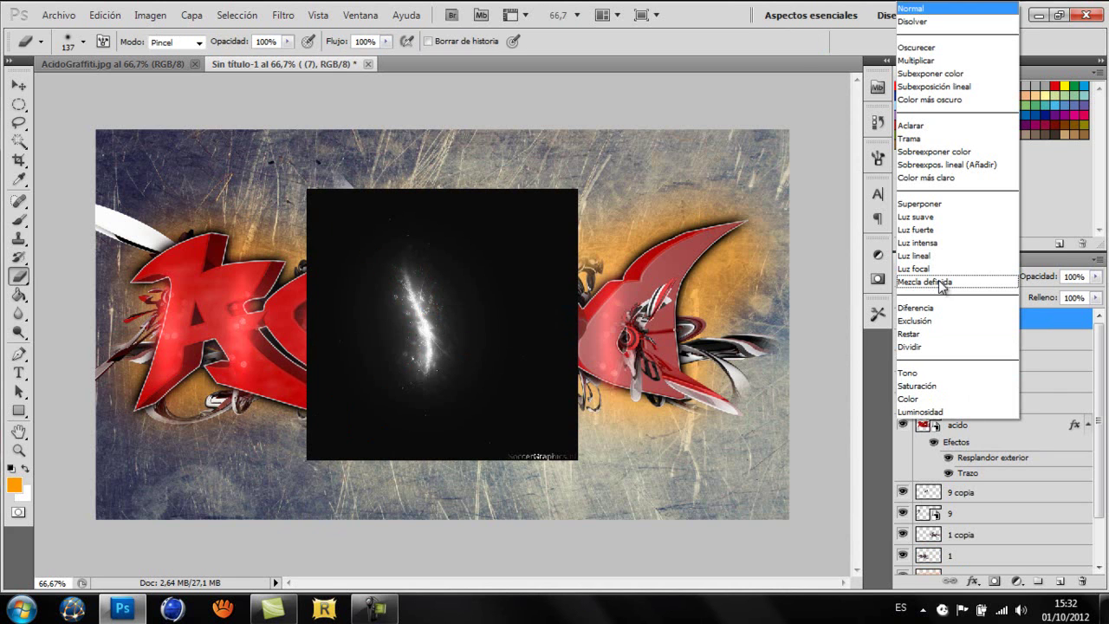
left_click(910, 140)
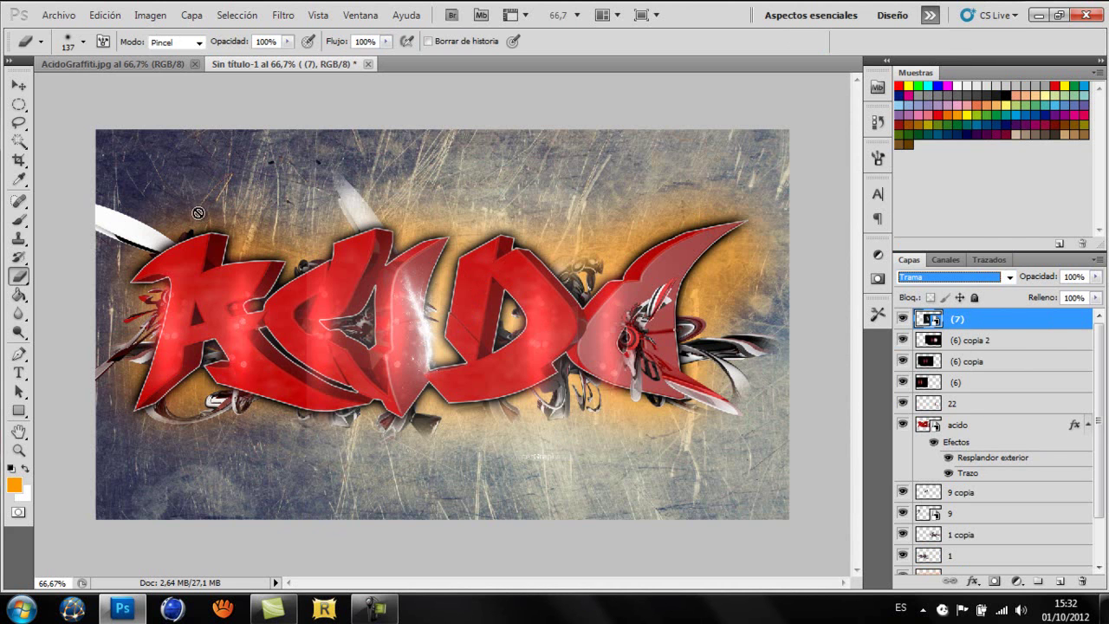
left_click(404, 303)
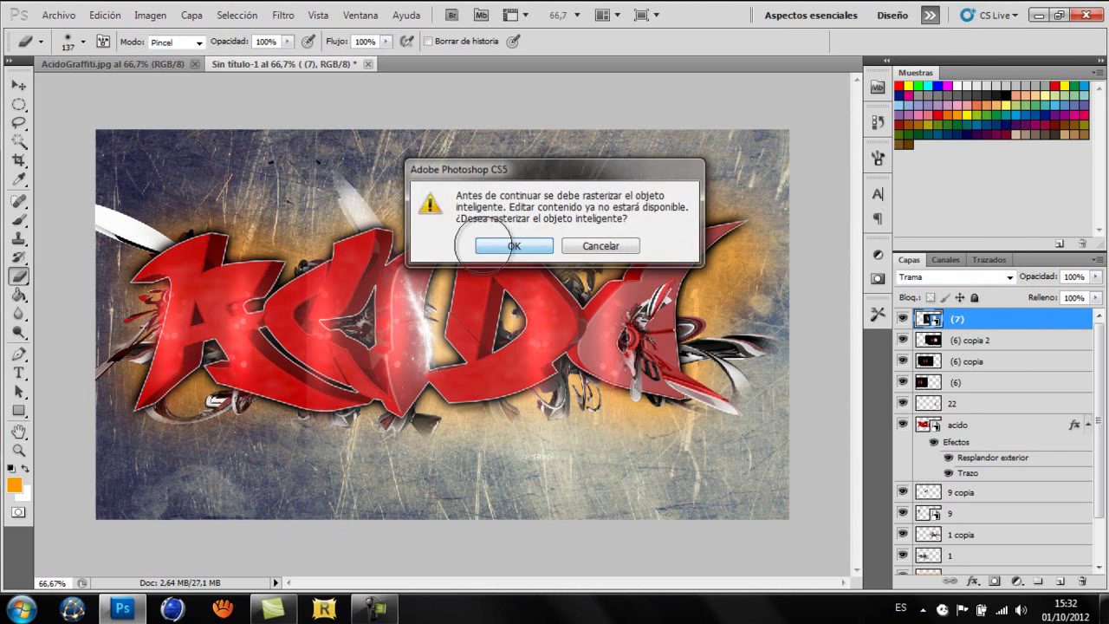
Step: Rasterize streak (7), slide it left onto the A, and erase flare spill around the letters
left_click(507, 246)
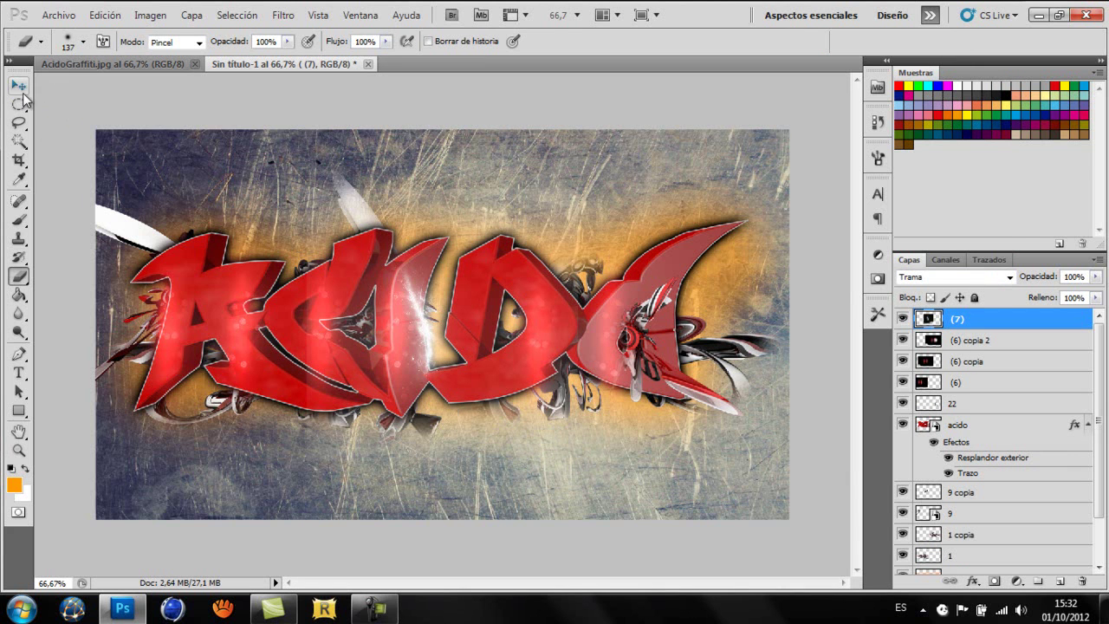
left_click(18, 85)
mouse_move(377, 355)
left_mouse_down()
mouse_move(249, 354)
mouse_move(247, 370)
left_mouse_up()
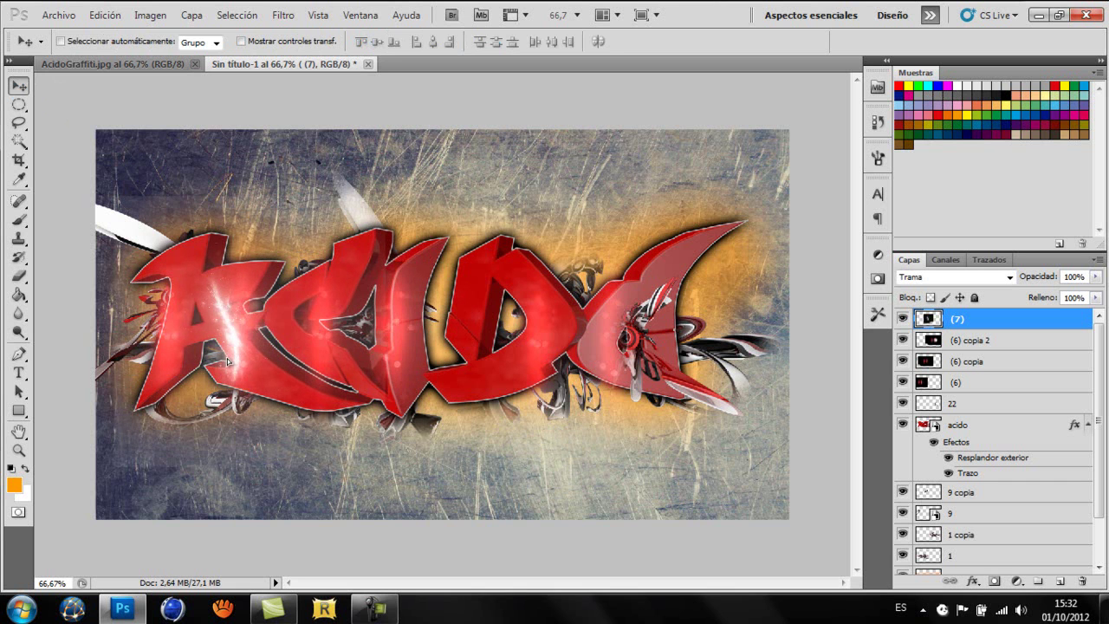
key("b")
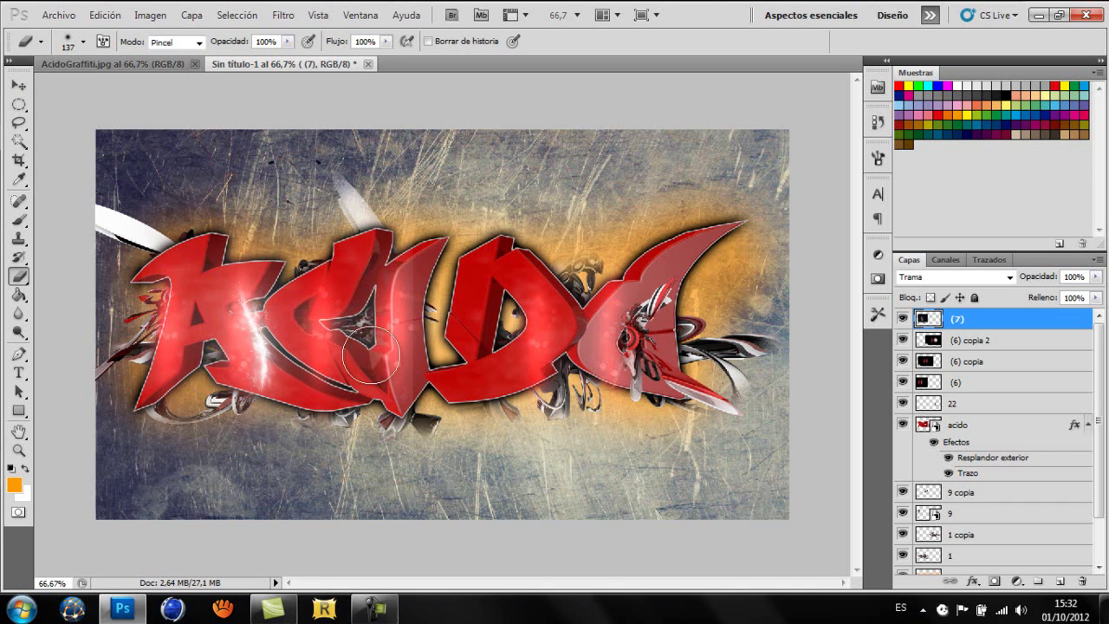
left_click_drag(152, 318, 148, 440)
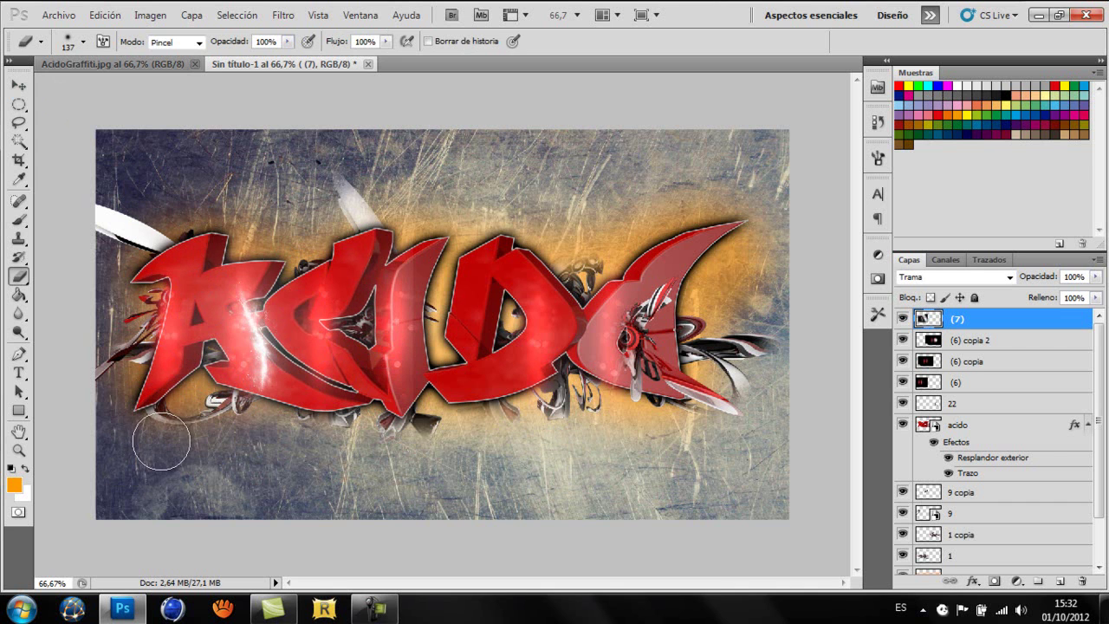
Step: Enlarge streak (7) to about 134% and move it just above acido in the layer stack
left_click(18, 84)
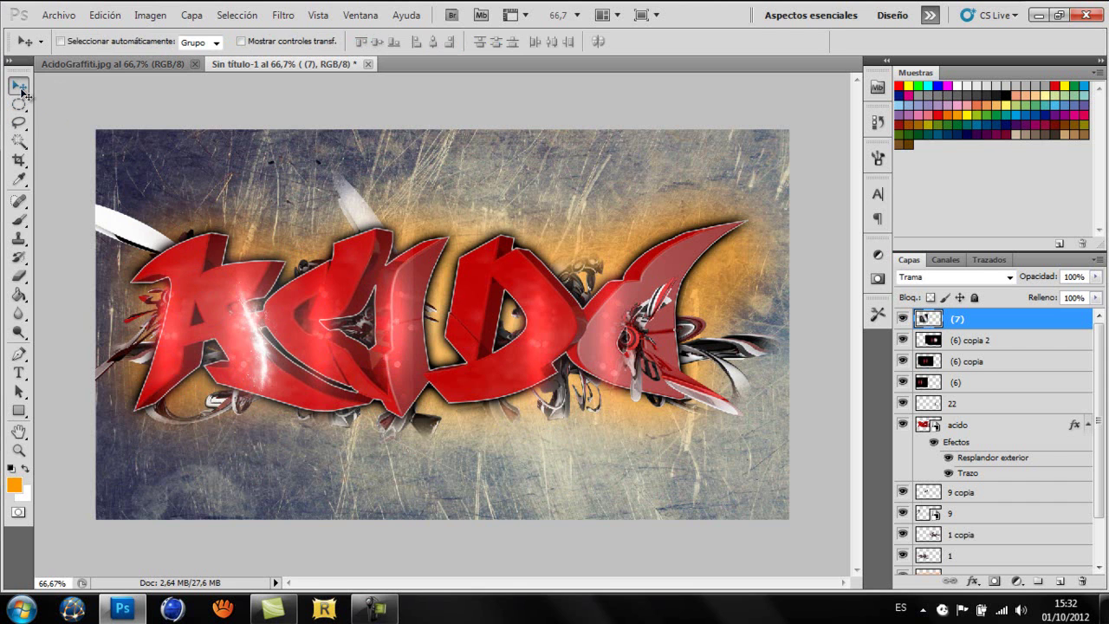
key("ctrl+t")
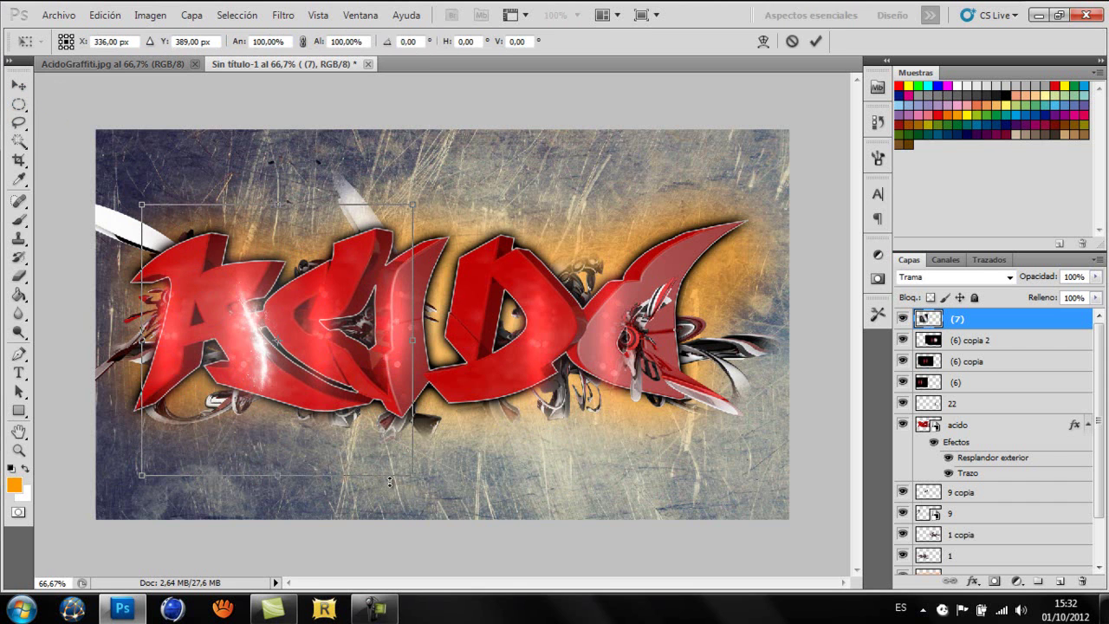
left_click_drag(411, 474, 459, 520)
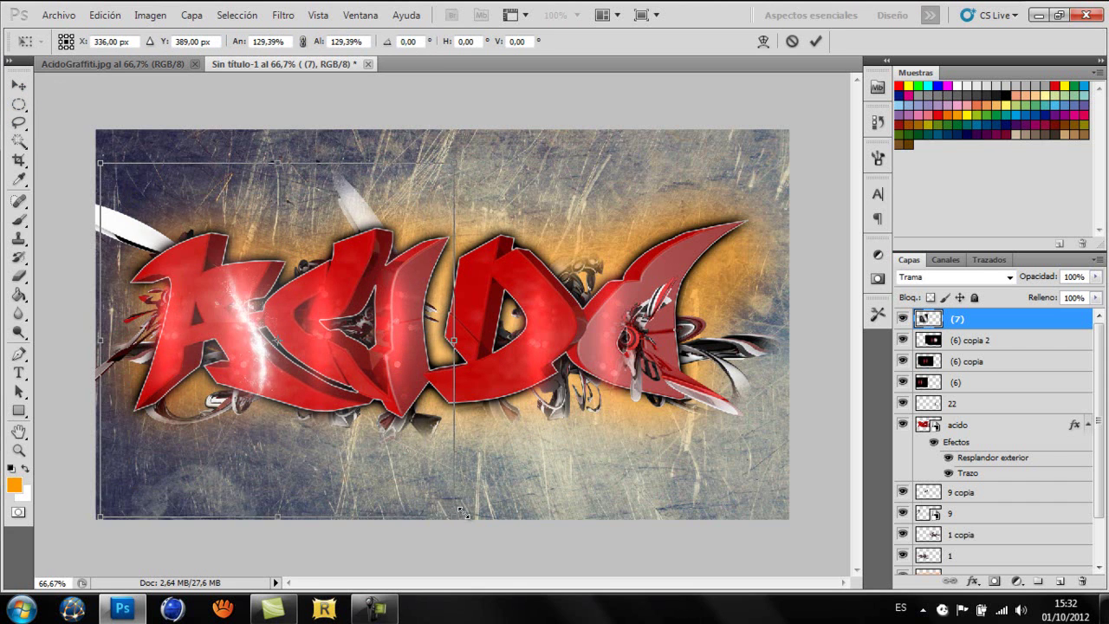
left_click(815, 42)
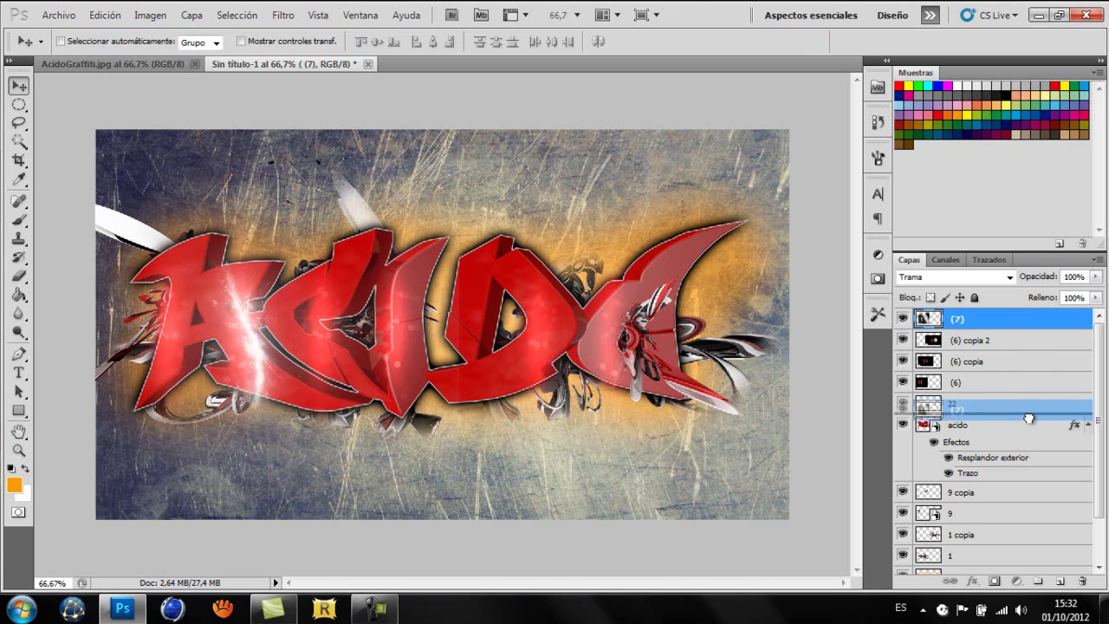
left_click_drag(1026, 330, 1029, 416)
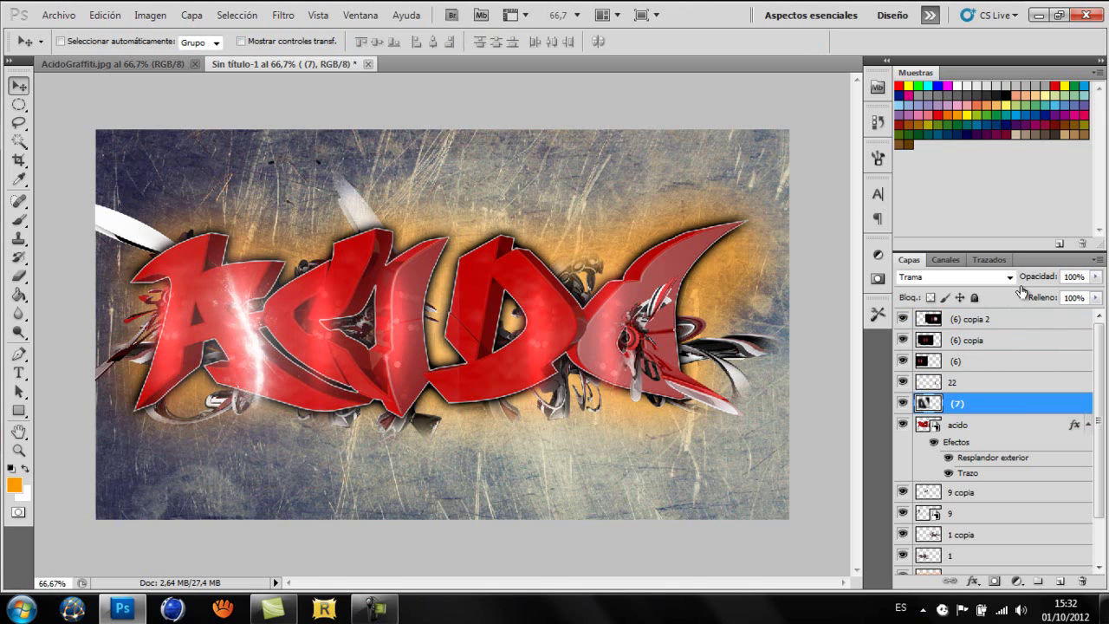
left_click(973, 426)
left_click(1061, 581)
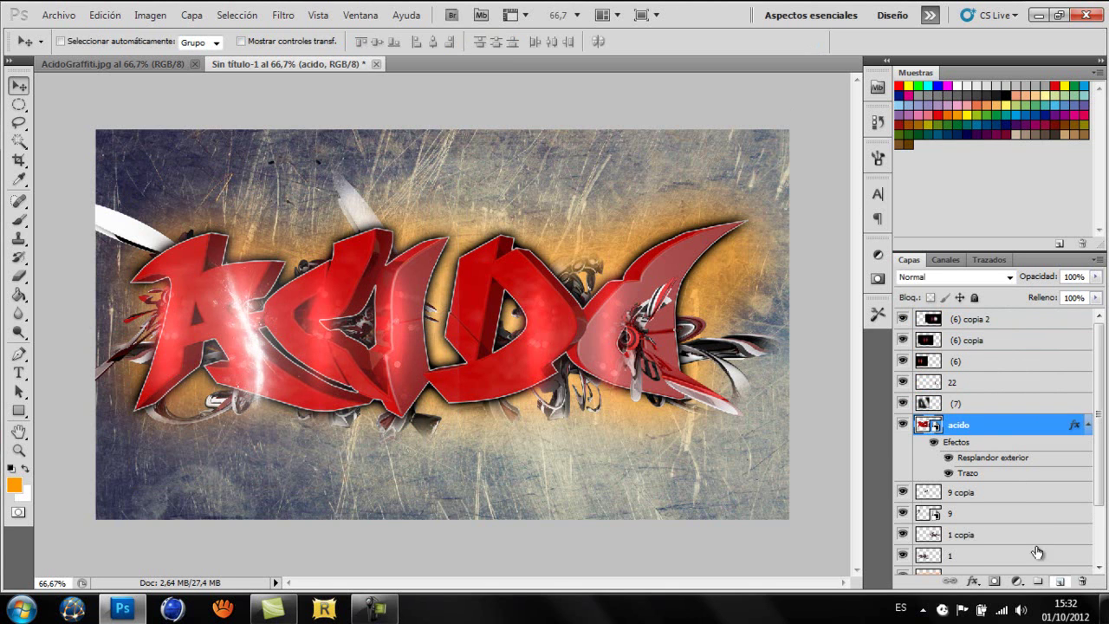
Step: Merge acido with the empty Capa 2 to bake its effects
left_click_drag(967, 431, 956, 456)
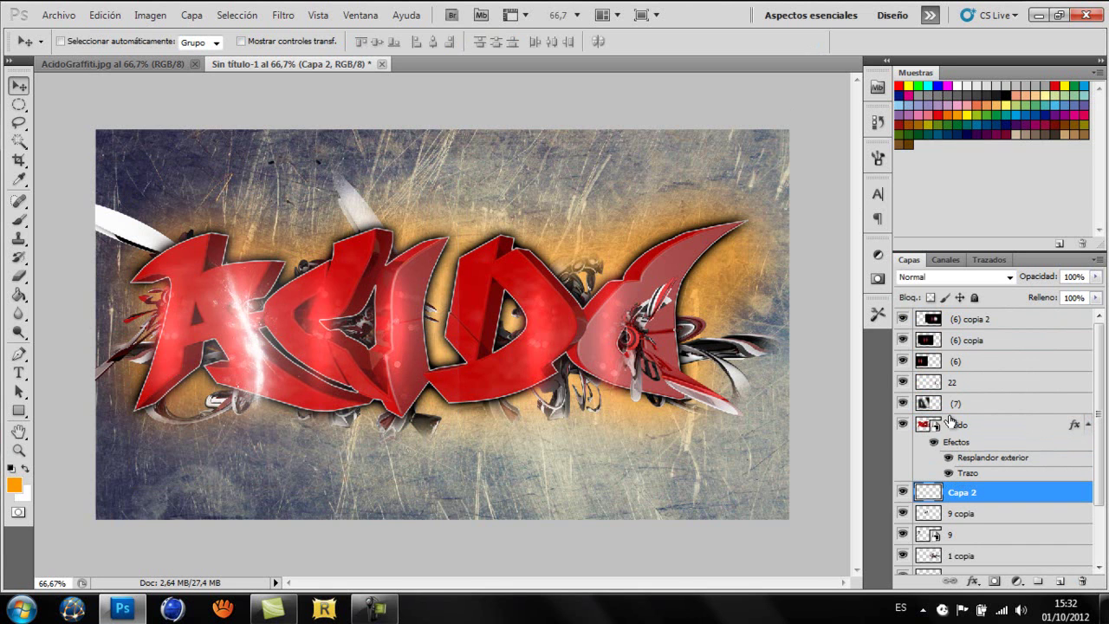
left_click(948, 427, "shift")
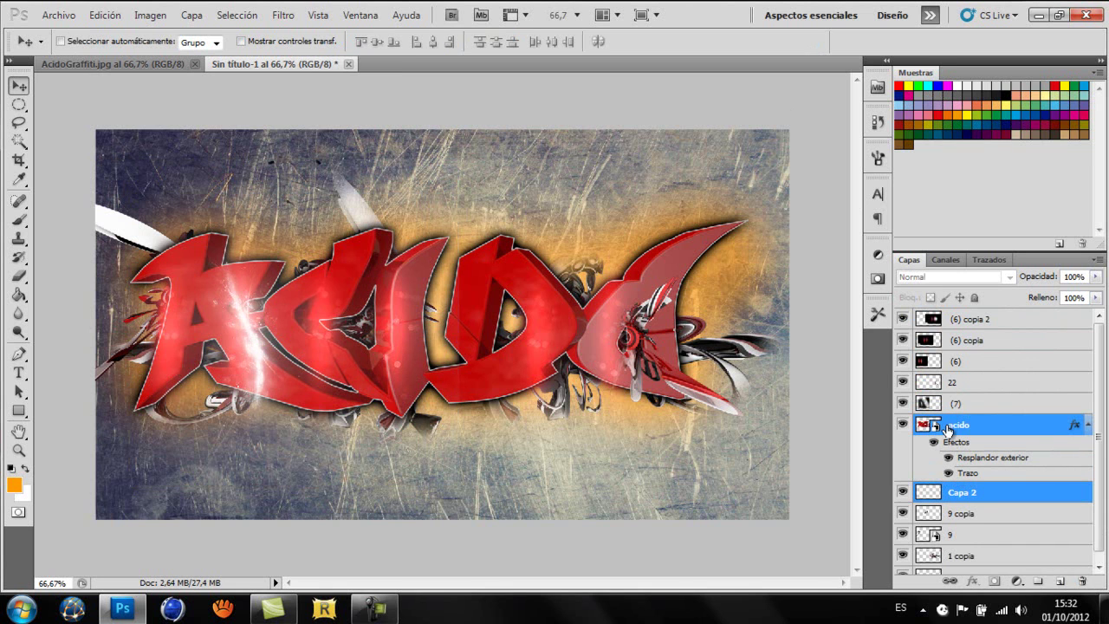
key("ctrl+e")
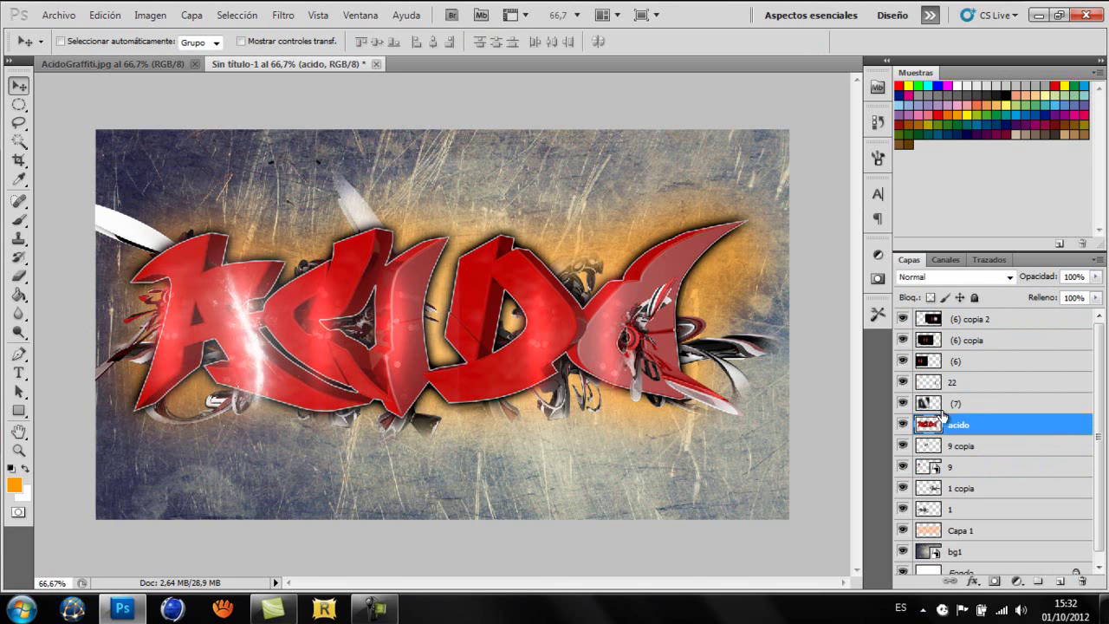
Step: Clip streak (7) to the acido letters, flip it horizontally, and shift it left over the A
left_click(942, 403)
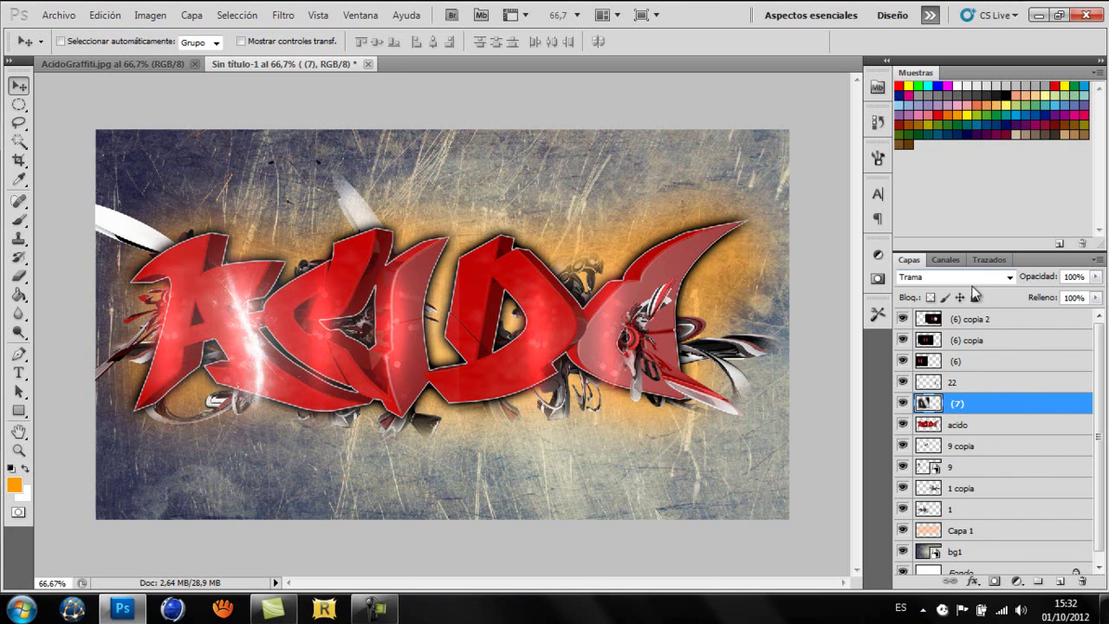
right_click(986, 409)
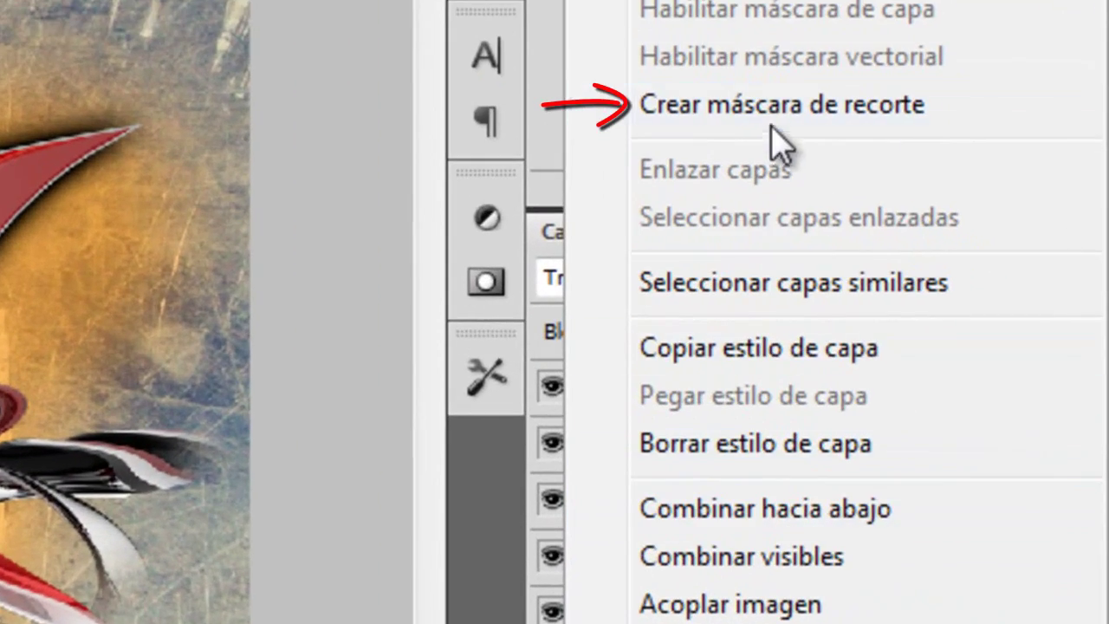
left_click(771, 111)
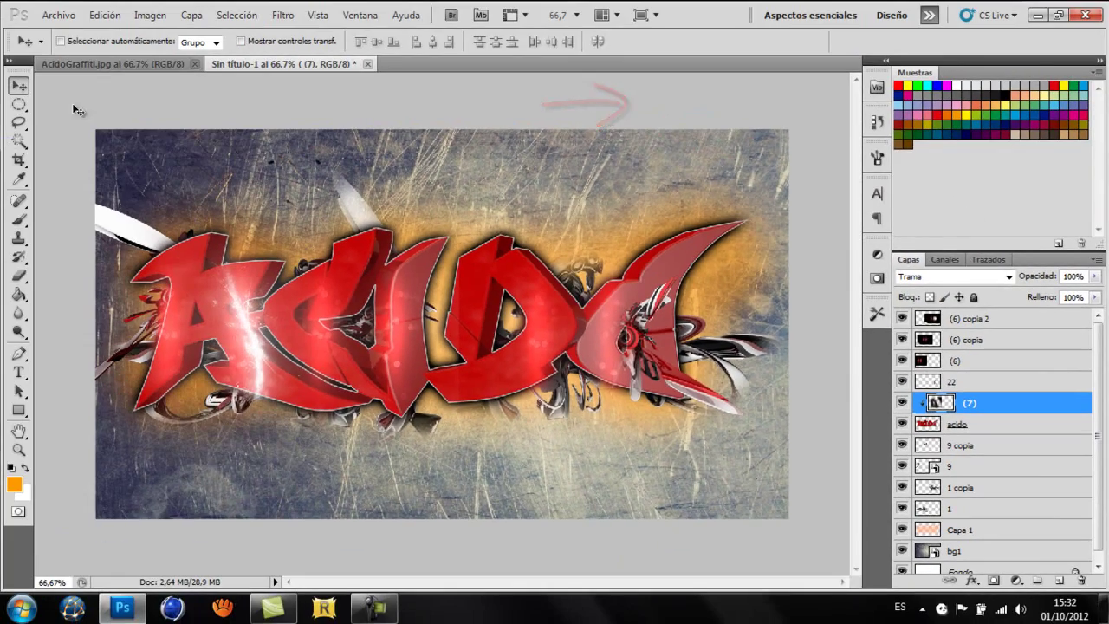
left_click_drag(241, 364, 231, 374)
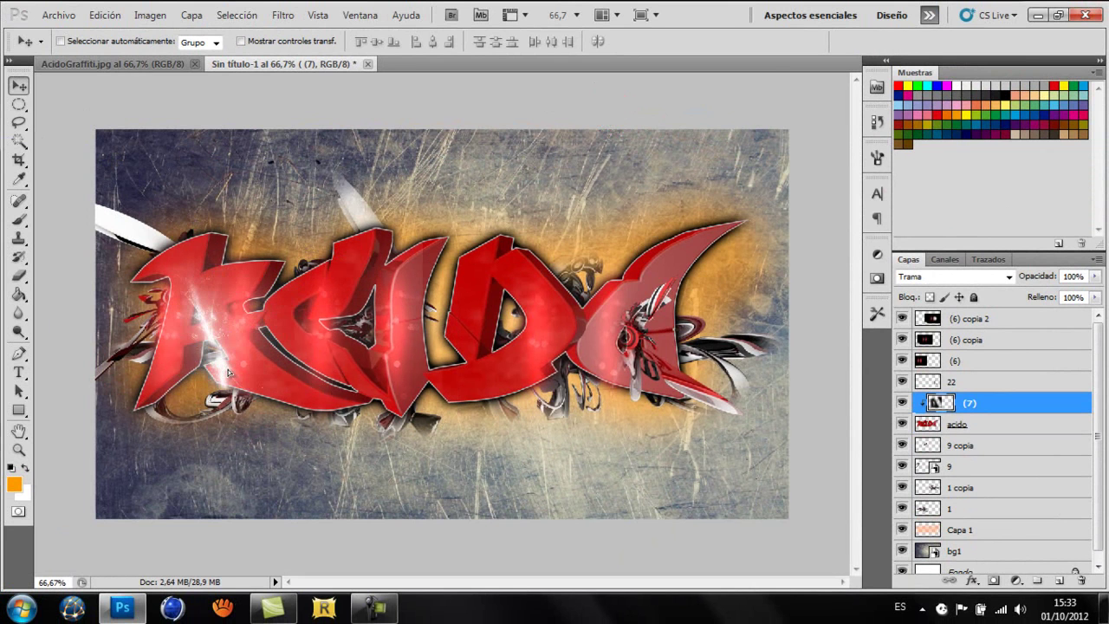
key("ctrl+t")
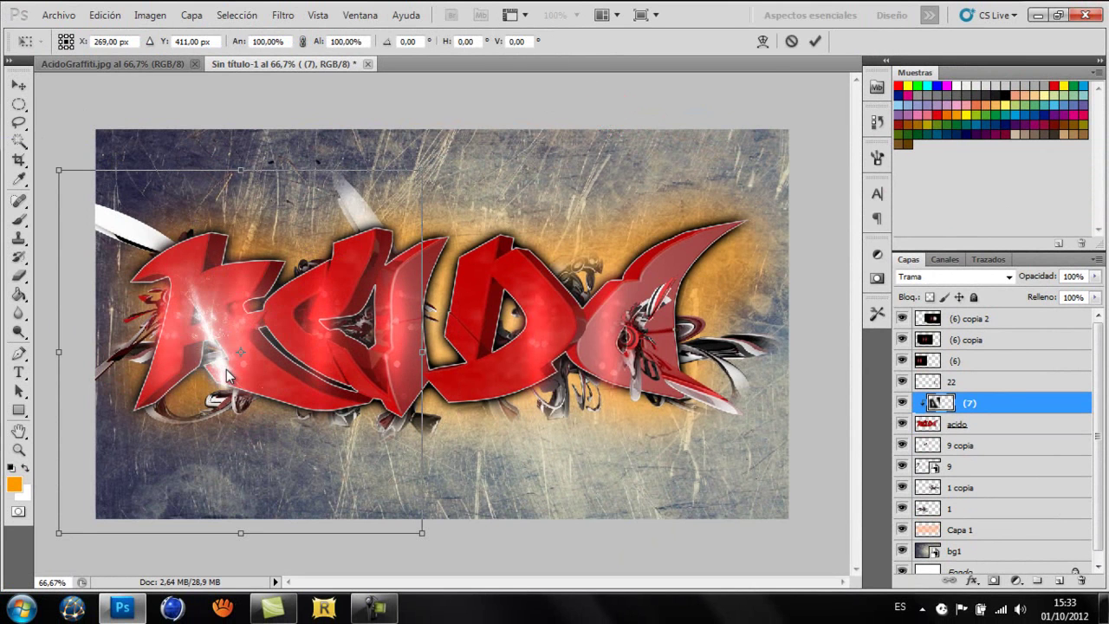
right_click(227, 374)
left_click(285, 339)
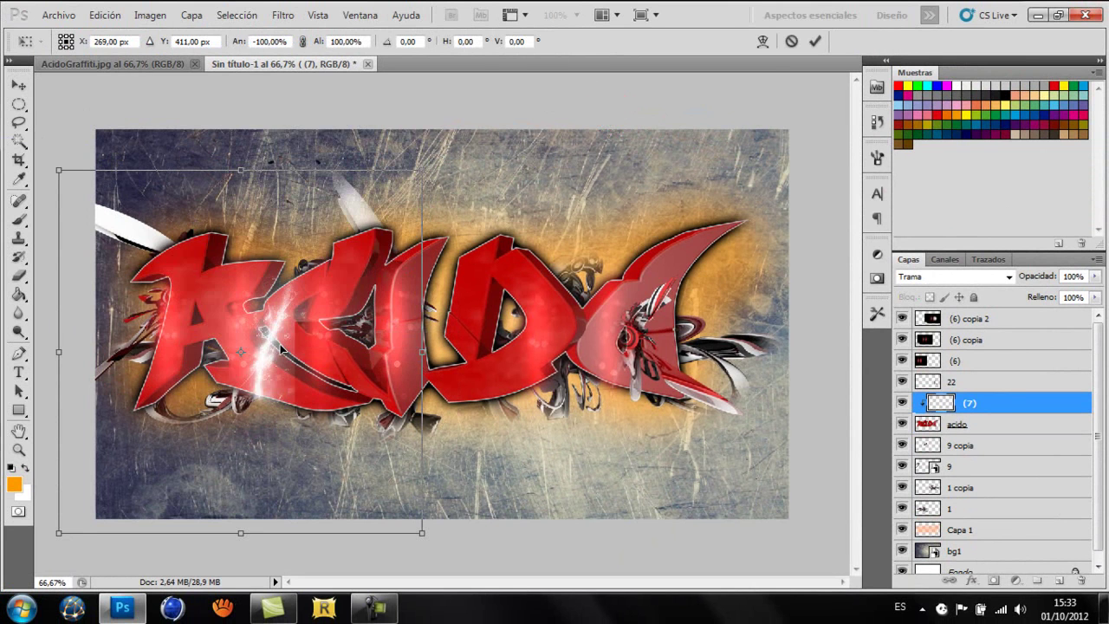
left_click_drag(310, 380, 214, 386)
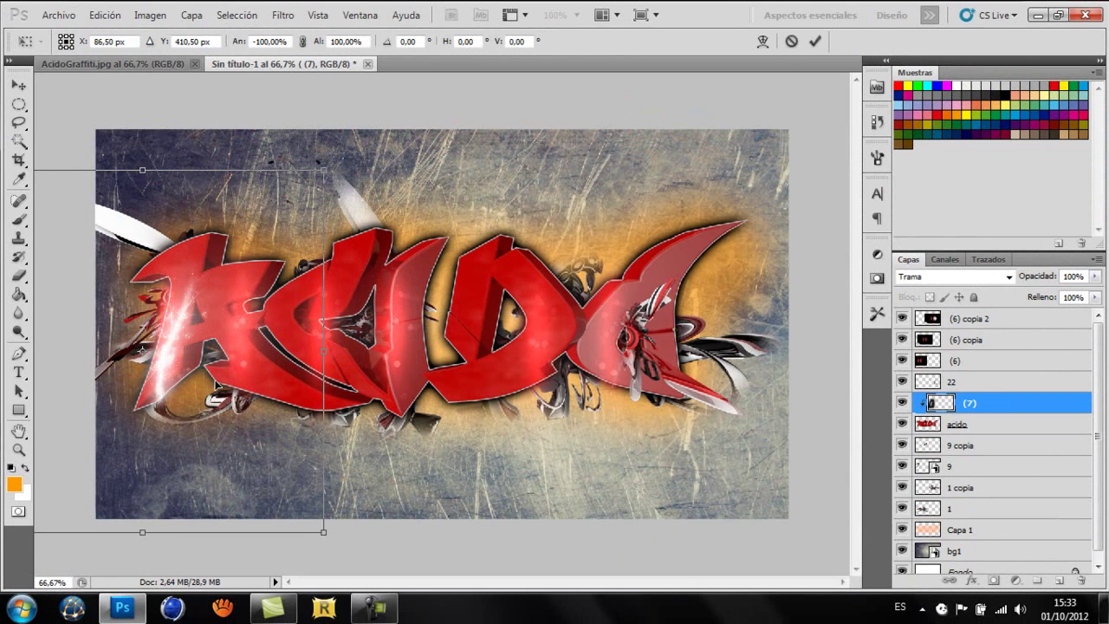
left_click(815, 41)
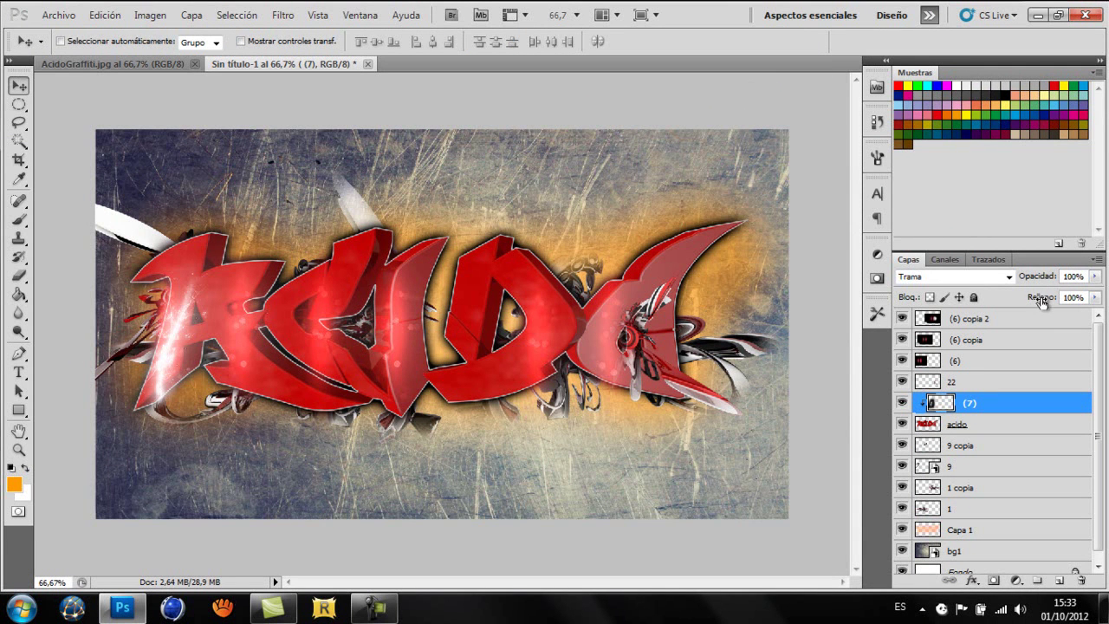
Step: Lower streak (7) to 67% opacity and add a copy over the middle letters up to the D
left_click_drag(1040, 277, 1016, 283)
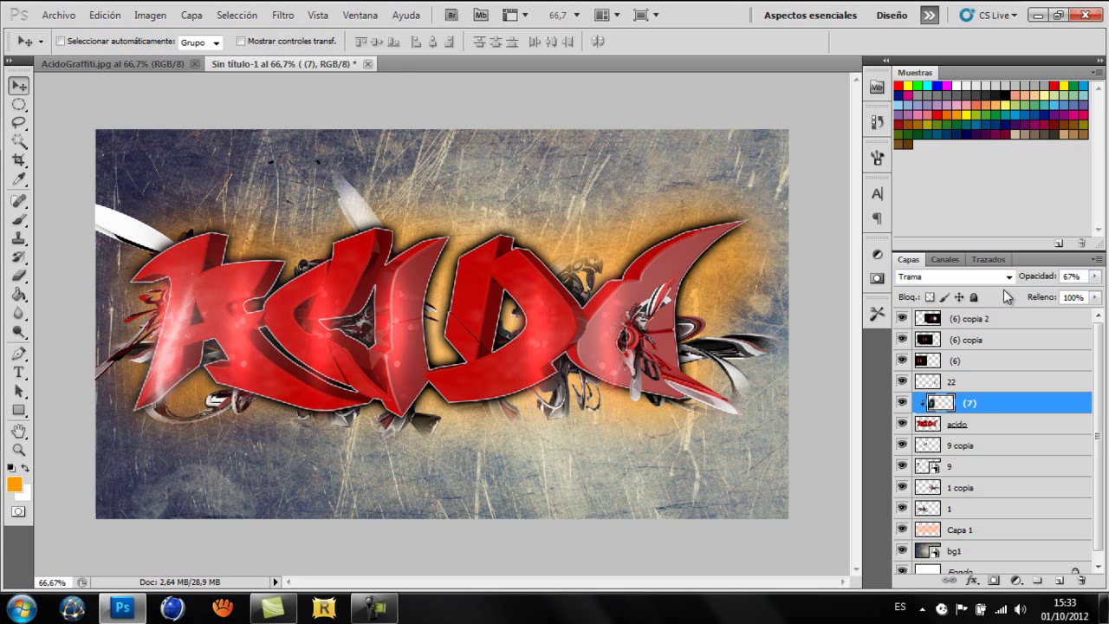
left_click_drag(190, 363, 220, 492, "alt")
mouse_move(157, 360)
left_mouse_down()
mouse_move(397, 369)
mouse_move(312, 339)
left_mouse_up()
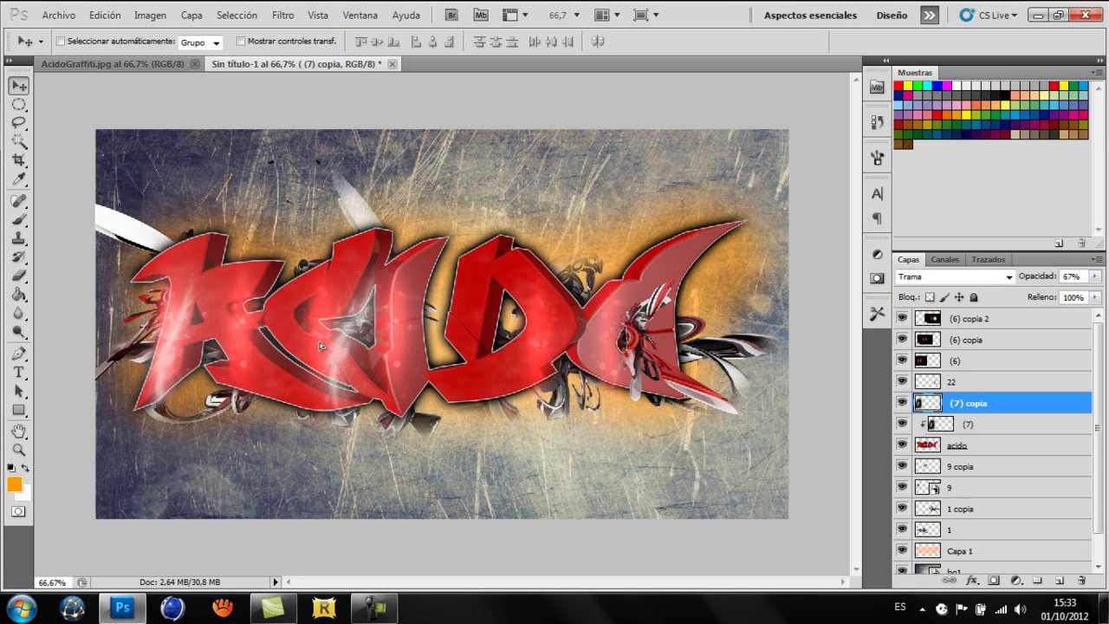
left_click_drag(312, 339, 430, 337)
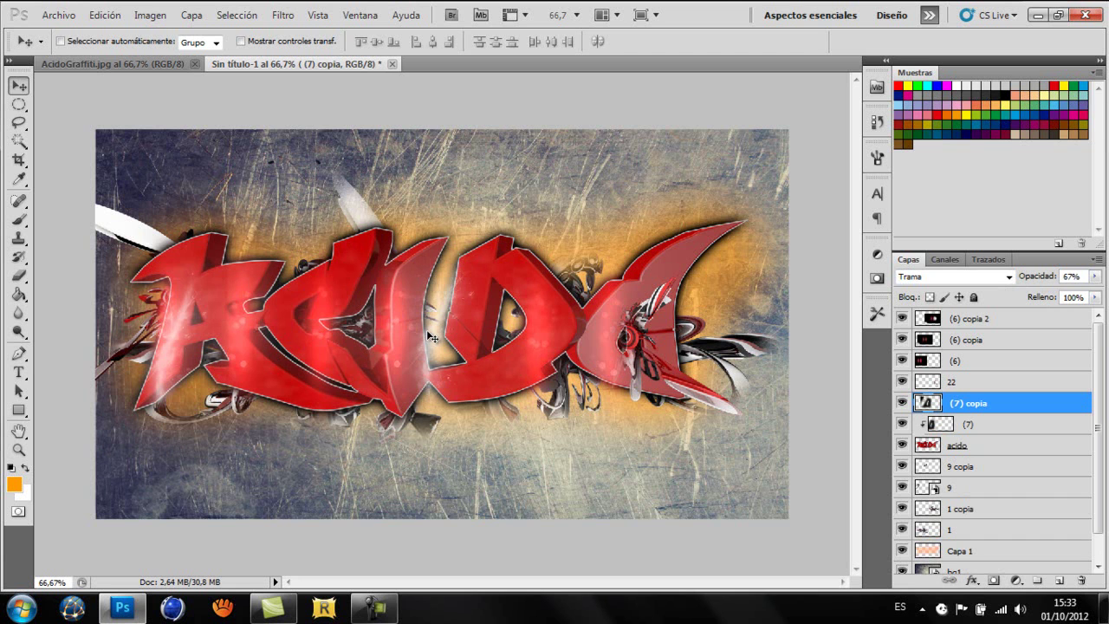
Step: Flip the flare copy horizontally and move it over the right-hand letters
key("ctrl+t")
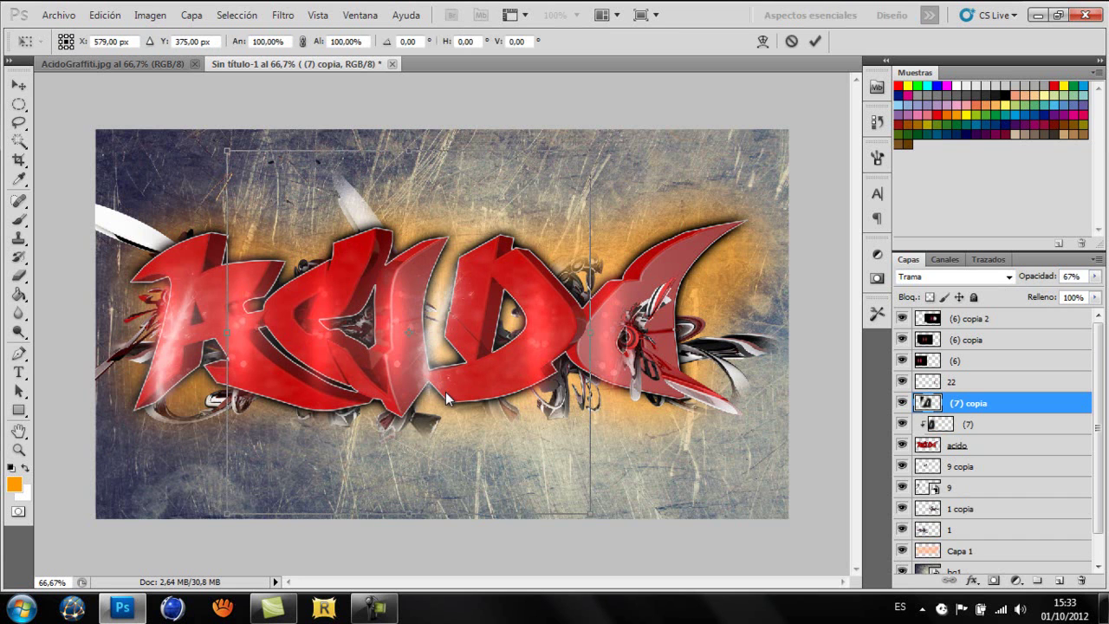
right_click(446, 398)
left_click(481, 373)
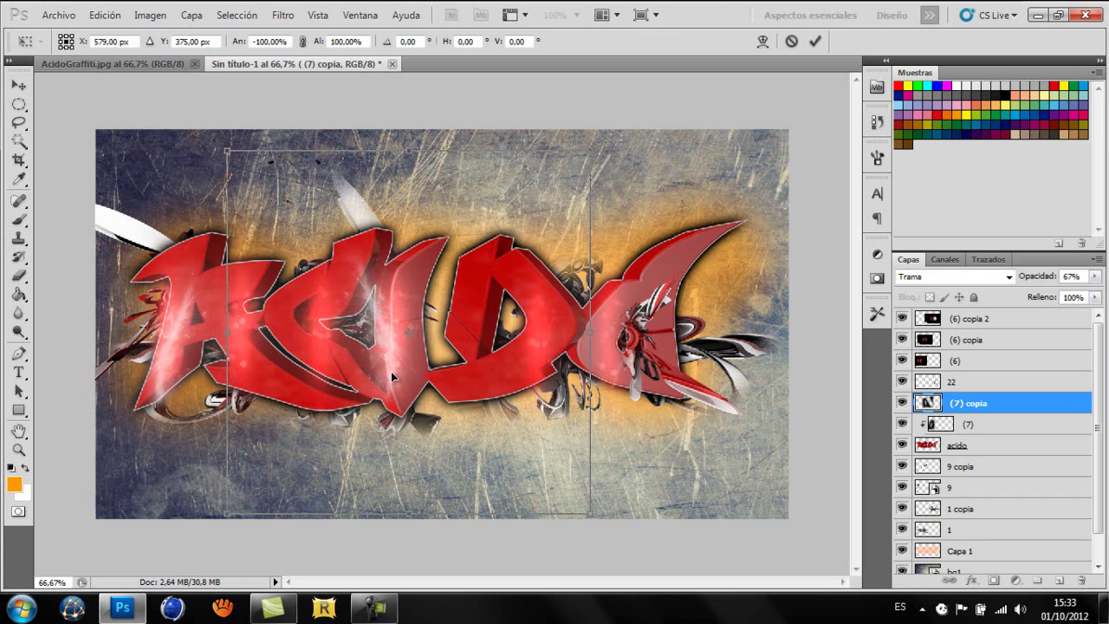
left_click_drag(416, 388, 631, 382)
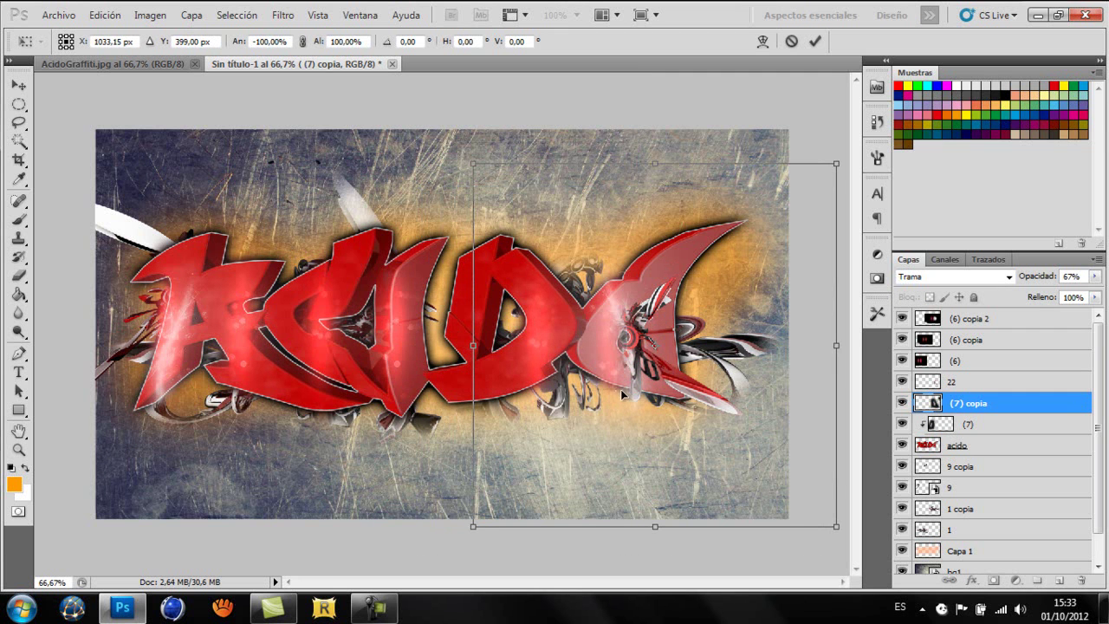
mouse_move(622, 390)
left_mouse_down()
mouse_move(600, 389)
mouse_move(628, 374)
left_mouse_up()
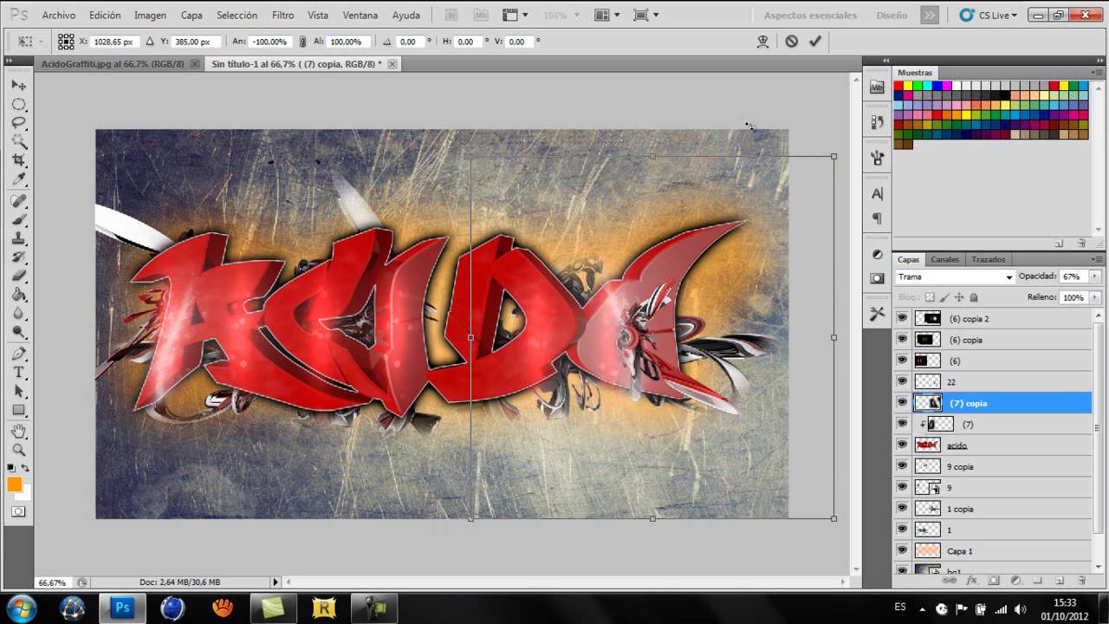
left_click(817, 42)
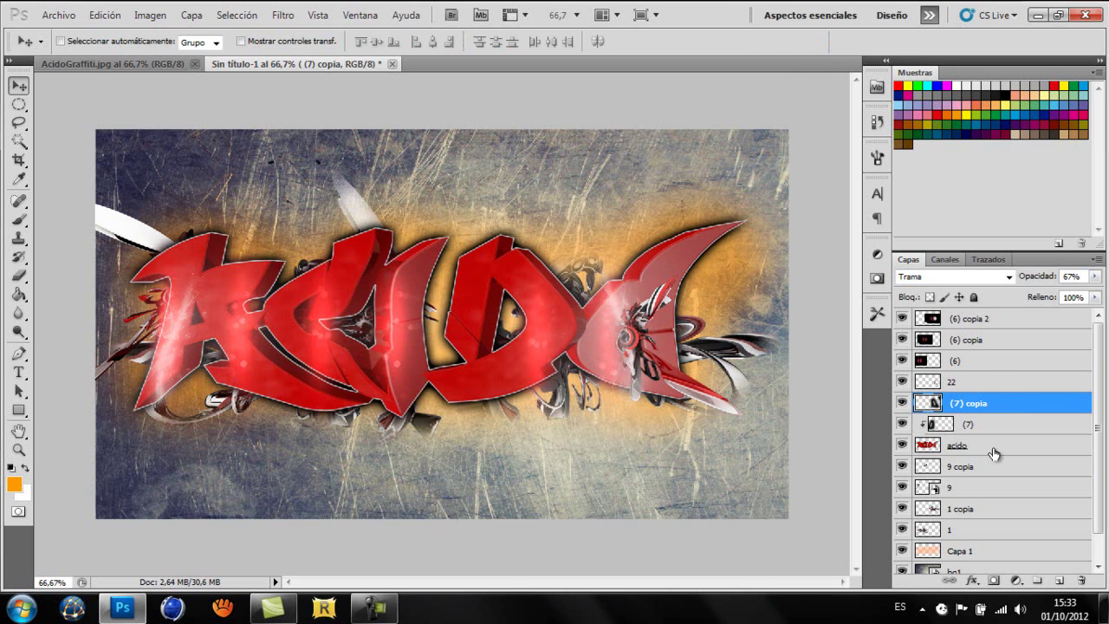
Step: Merge flare (7) into the acido letters, clip (7) copia, and merge it into a single layer
left_click(996, 449)
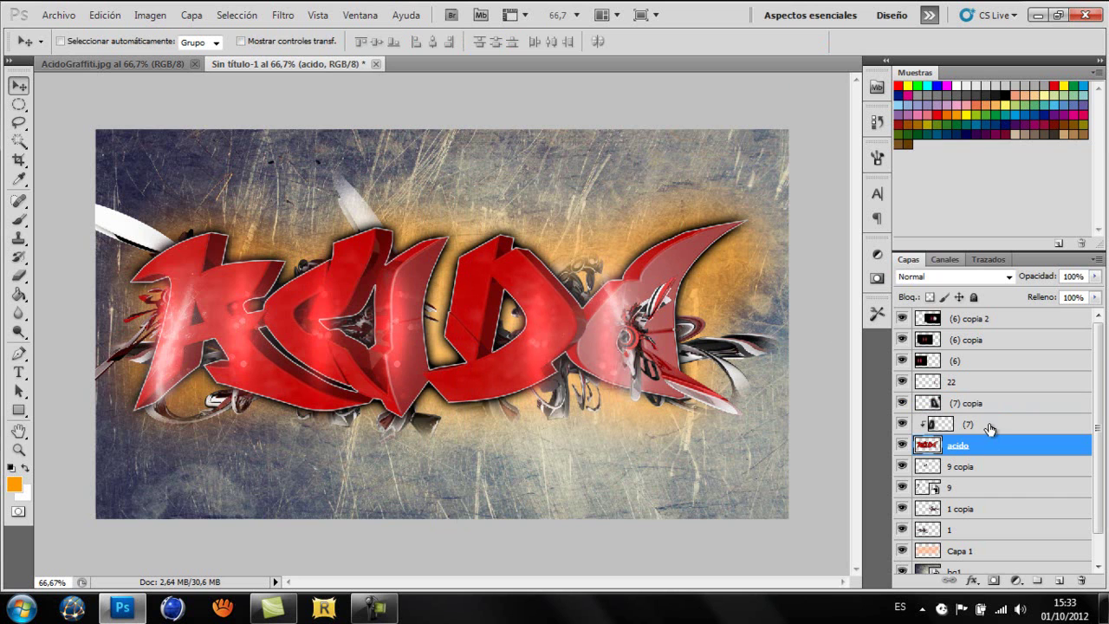
left_click(989, 428, "shift")
key("ctrl+e")
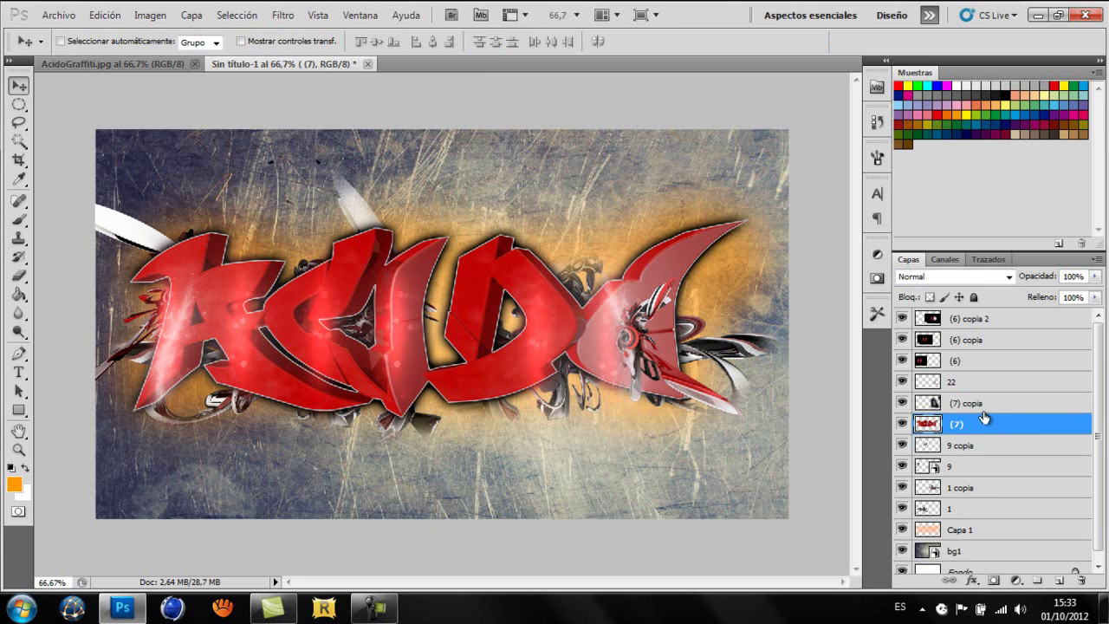
right_click(991, 407)
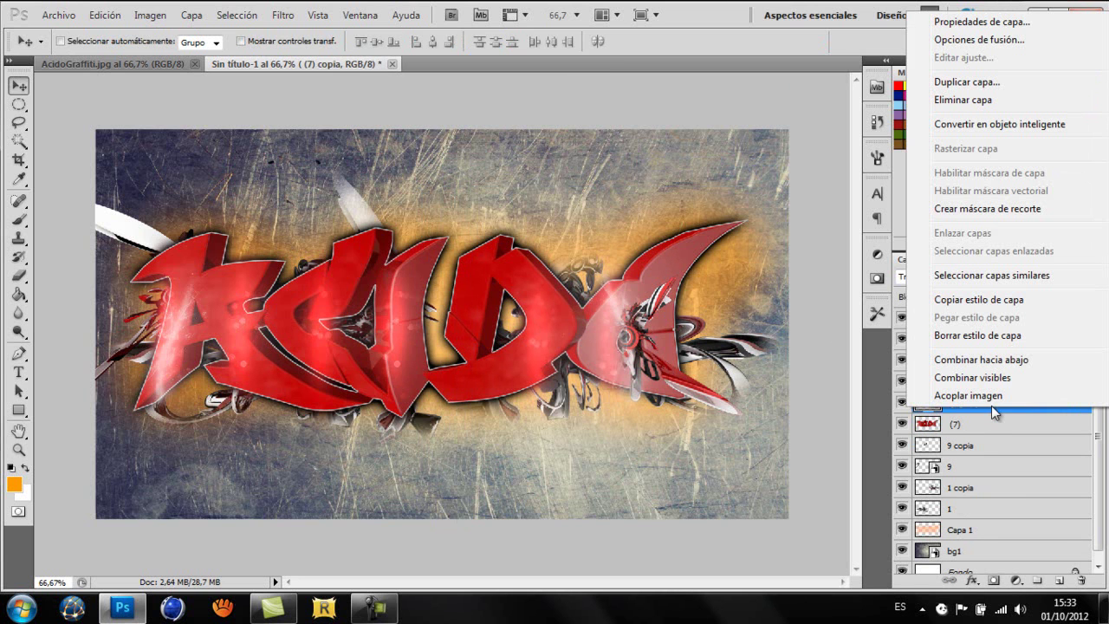
left_click(979, 211)
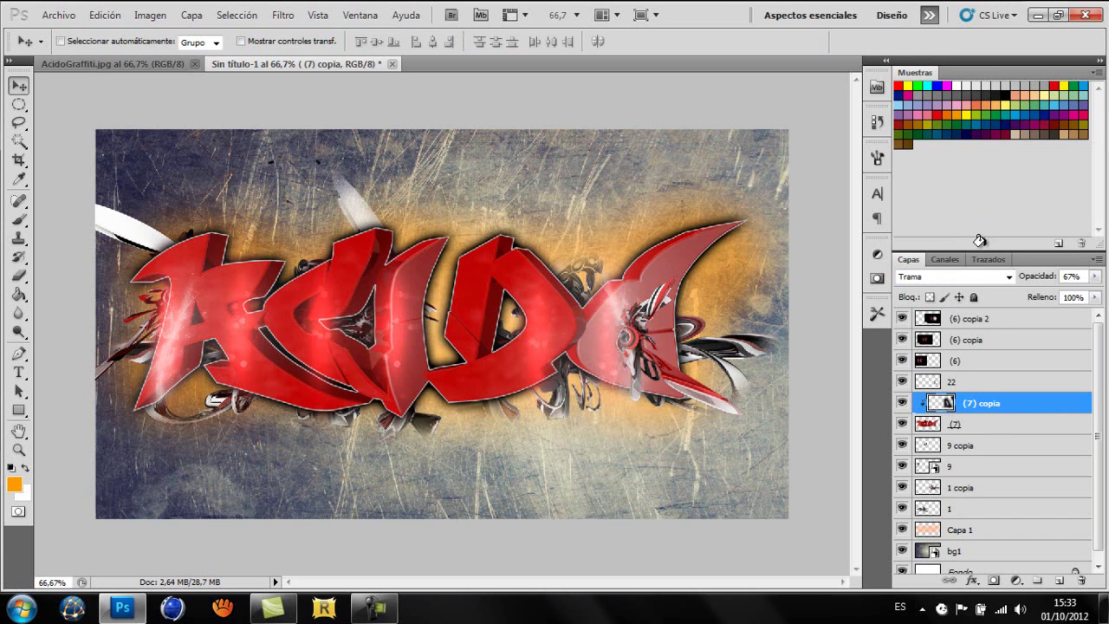
left_click(976, 425, "shift")
key("ctrl+e")
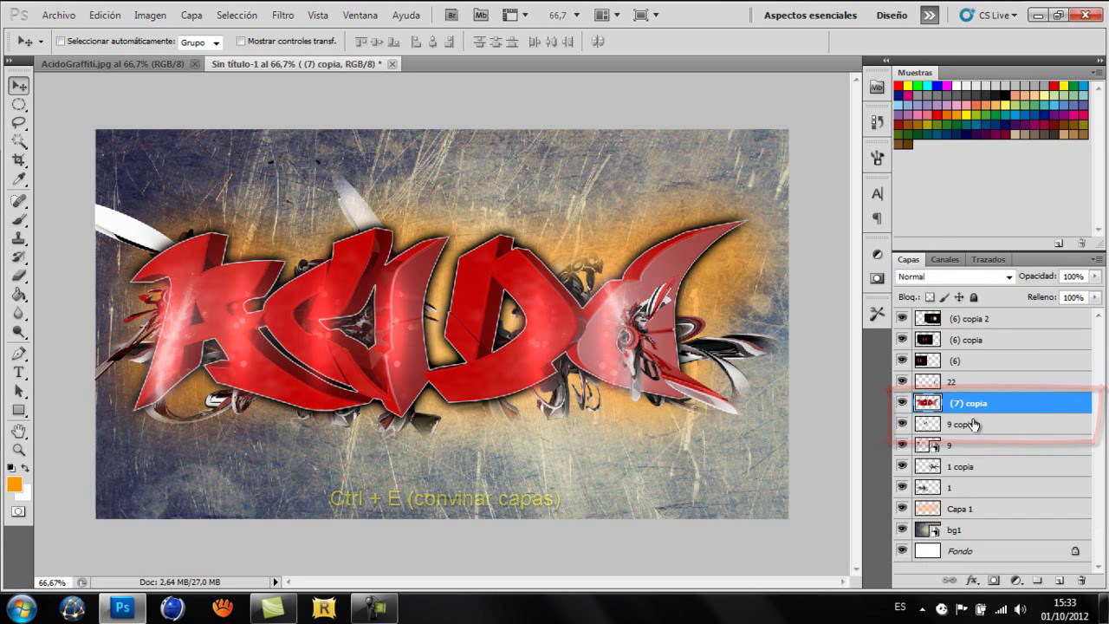
Step: Place lights image (10) from the Jazht Lights Pack in Trama blend mode
left_click(58, 15)
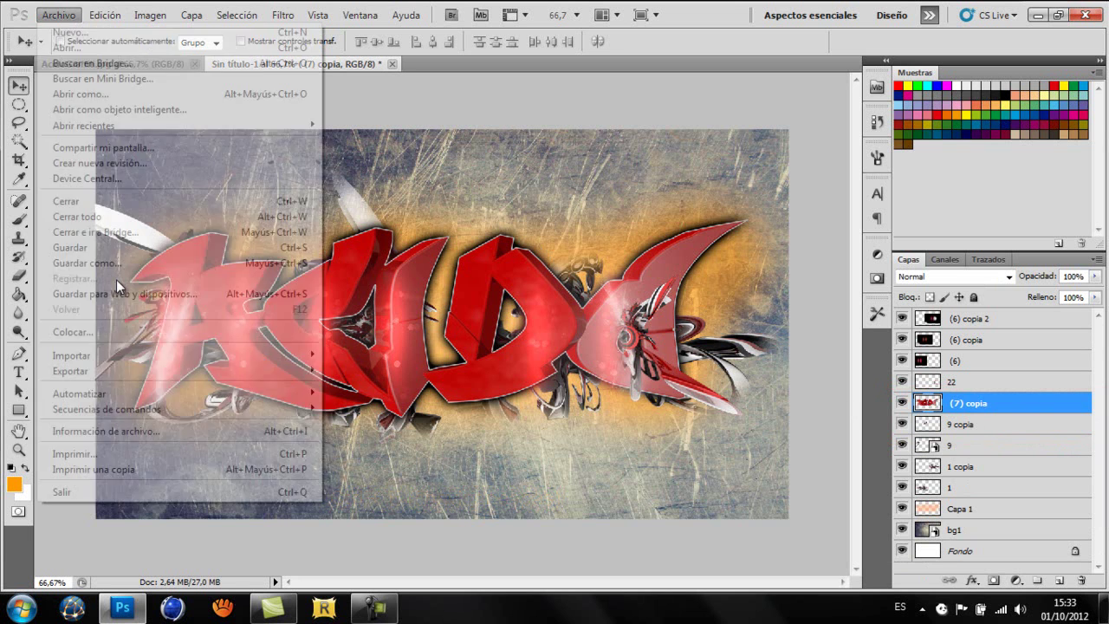
left_click(103, 332)
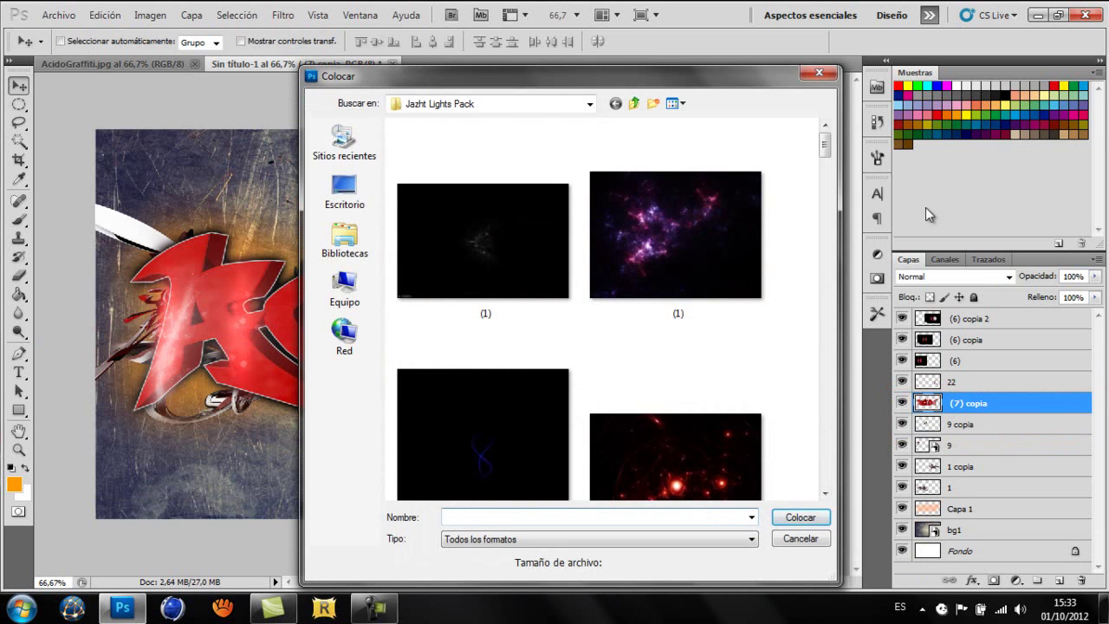
left_click_drag(824, 145, 823, 284)
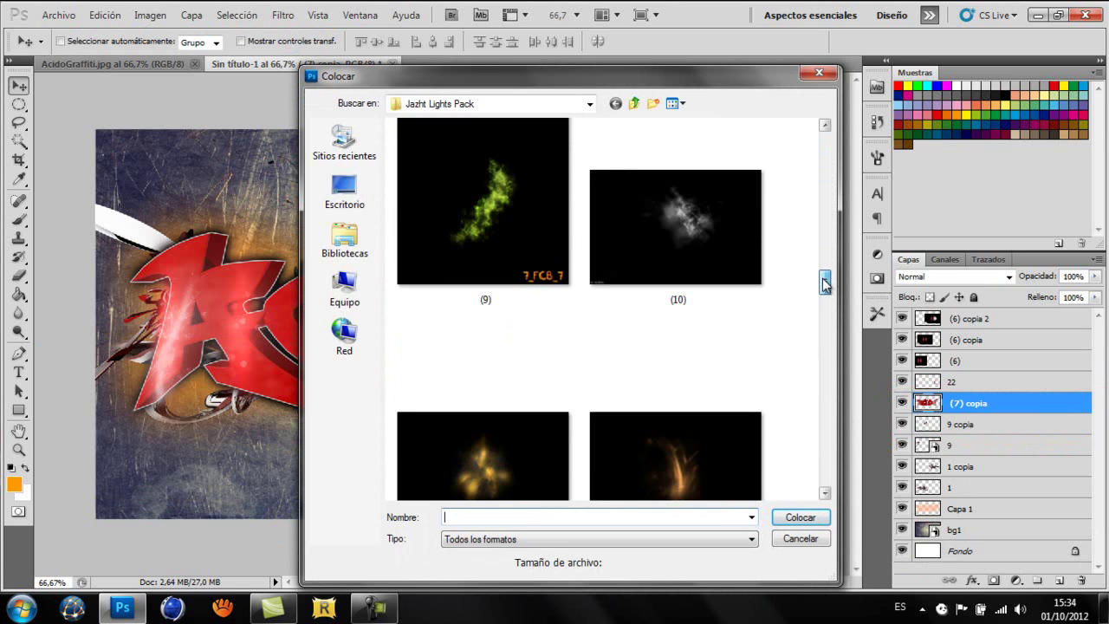
double_click(720, 235)
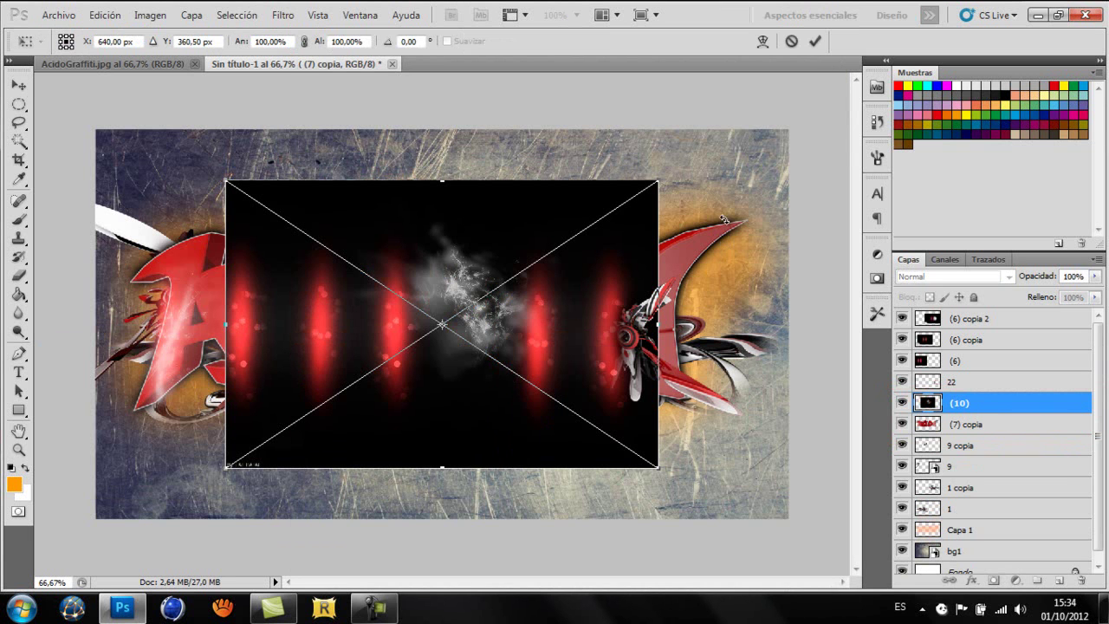
left_click(812, 43)
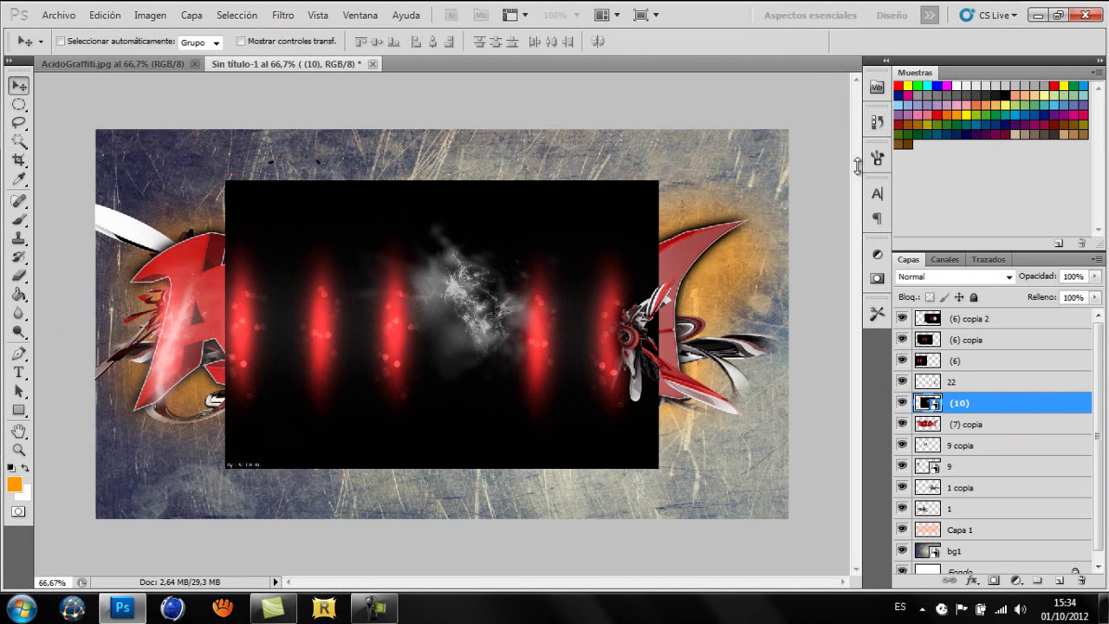
left_click(993, 278)
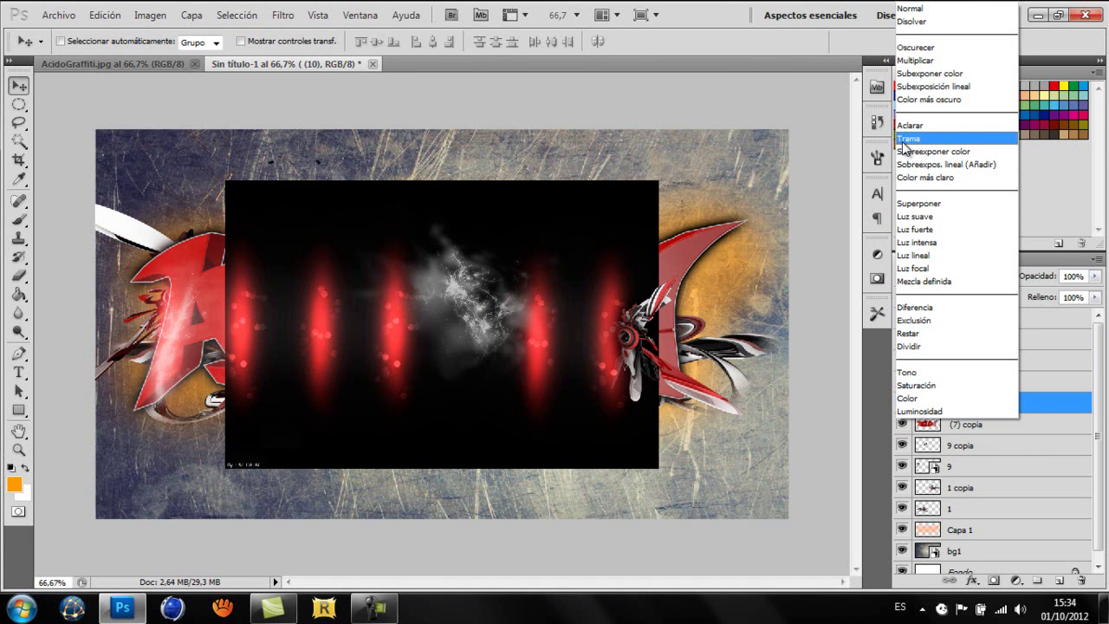
left_click(912, 138)
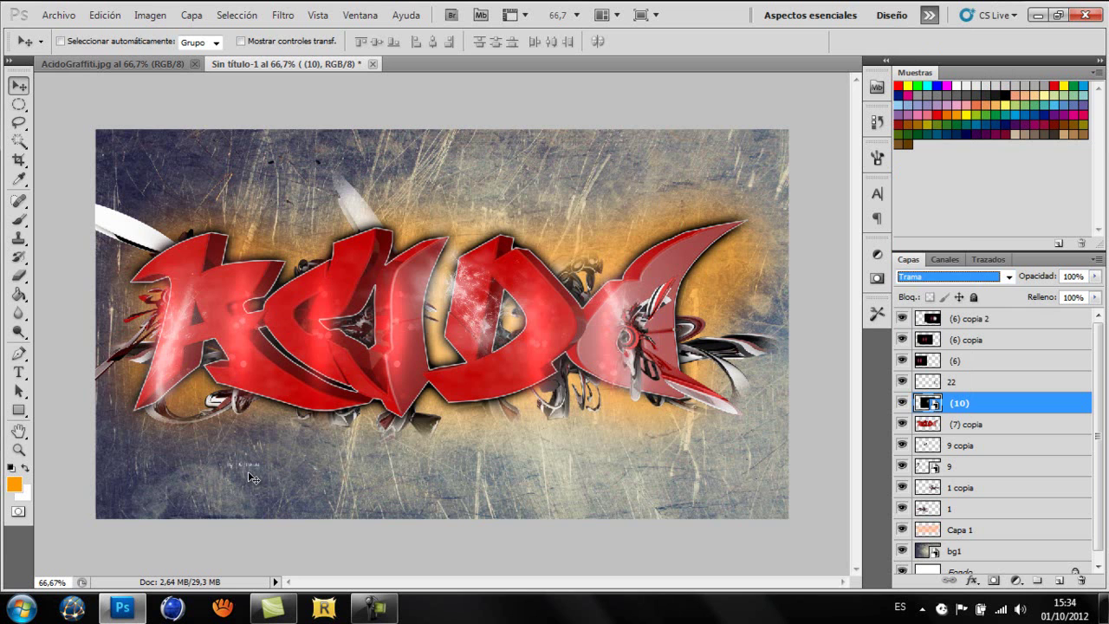
Step: Rasterize layer (10), shift it down-left, and erase the shading around the A and C
key("b")
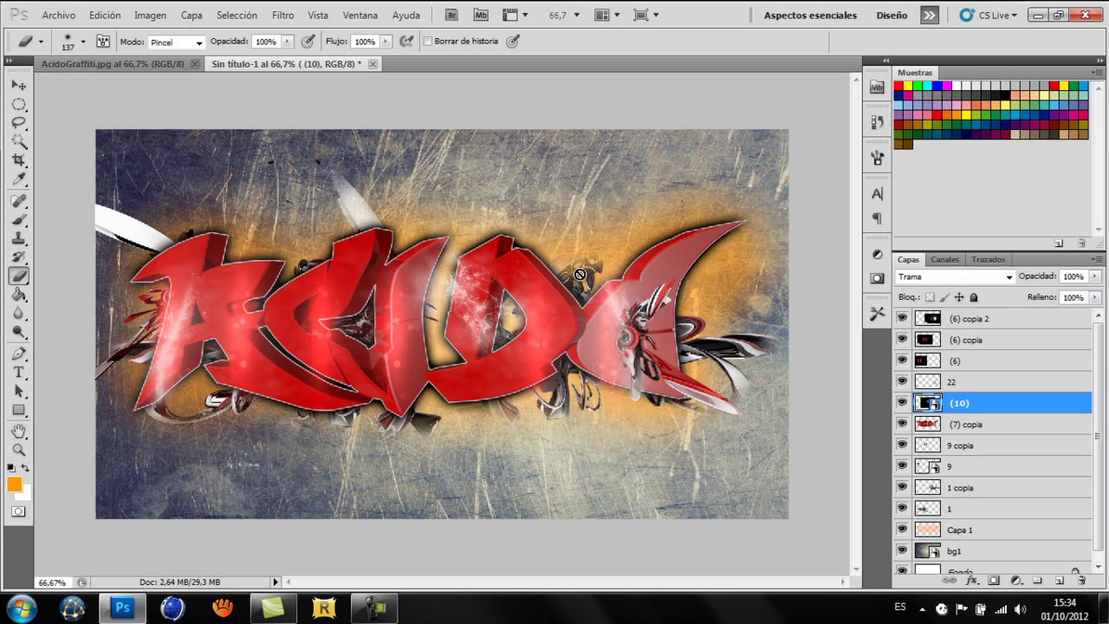
left_click(580, 274)
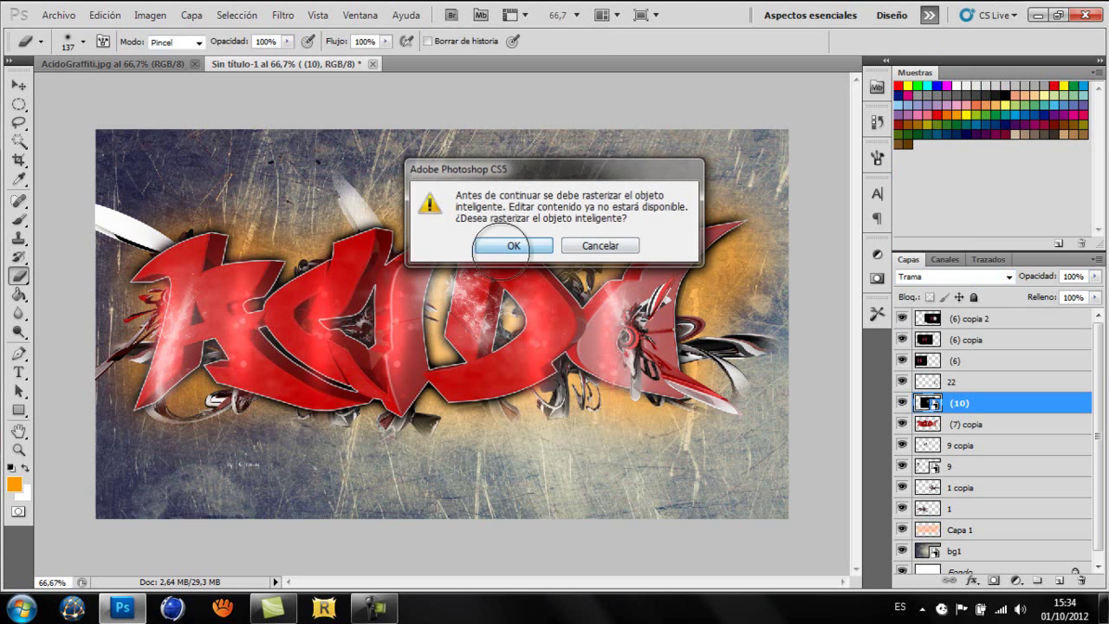
left_click(507, 248)
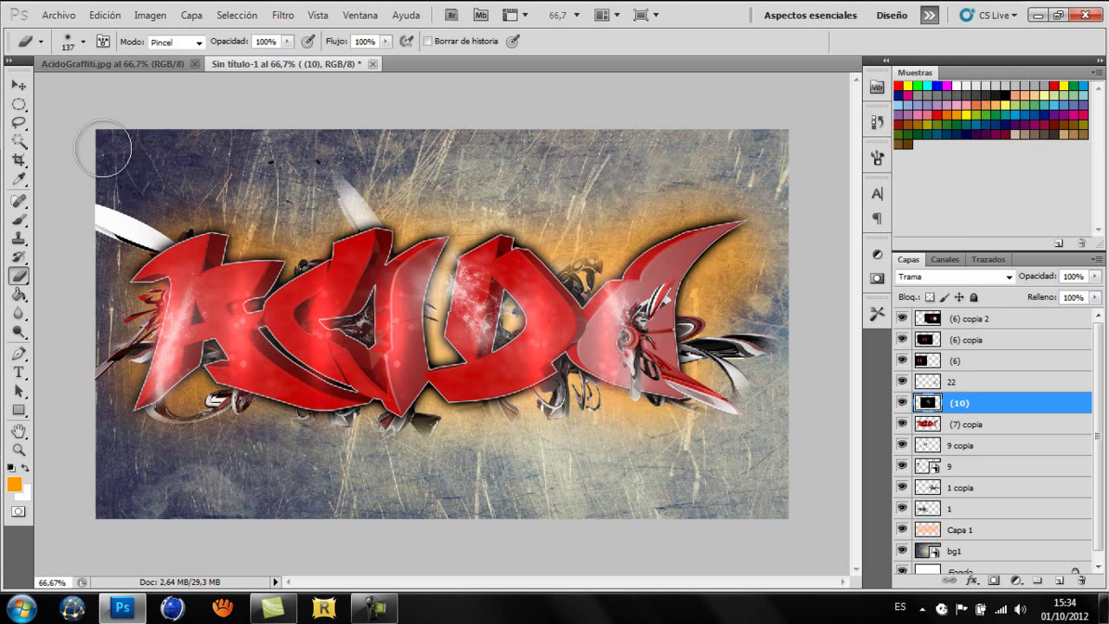
left_click(18, 85)
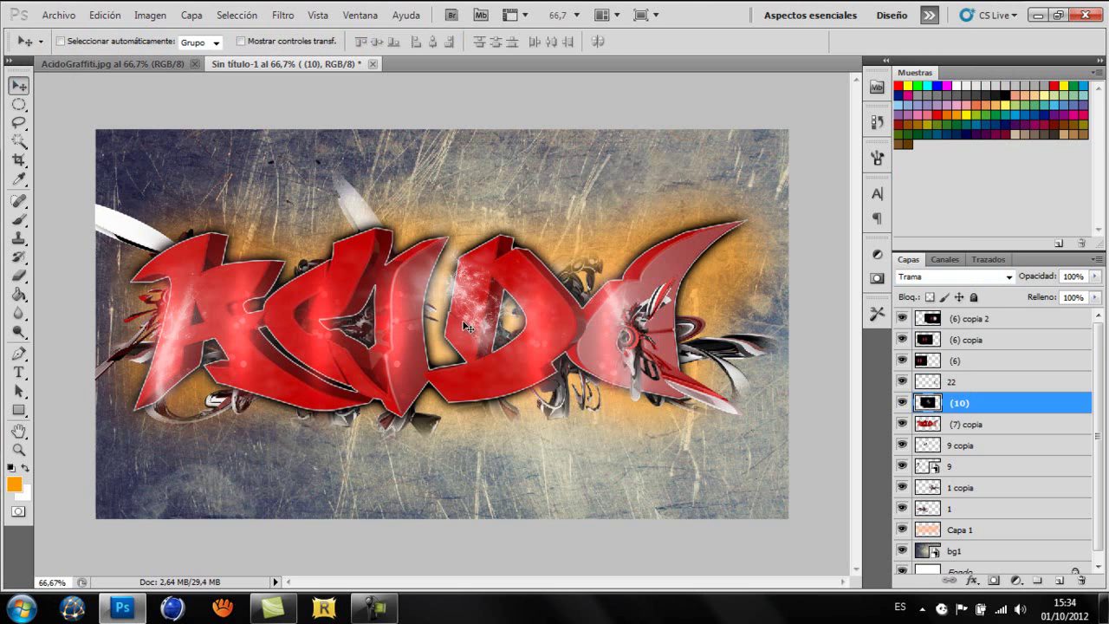
mouse_move(468, 296)
left_mouse_down()
mouse_move(291, 339)
mouse_move(298, 329)
left_mouse_up()
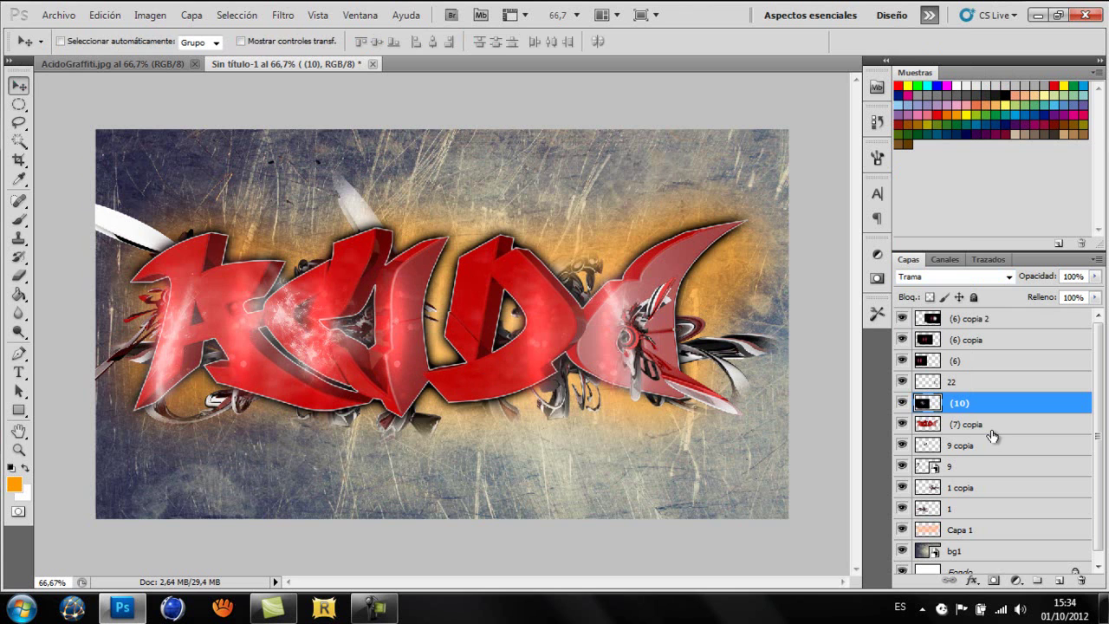
key("e")
left_click_drag(251, 271, 260, 286)
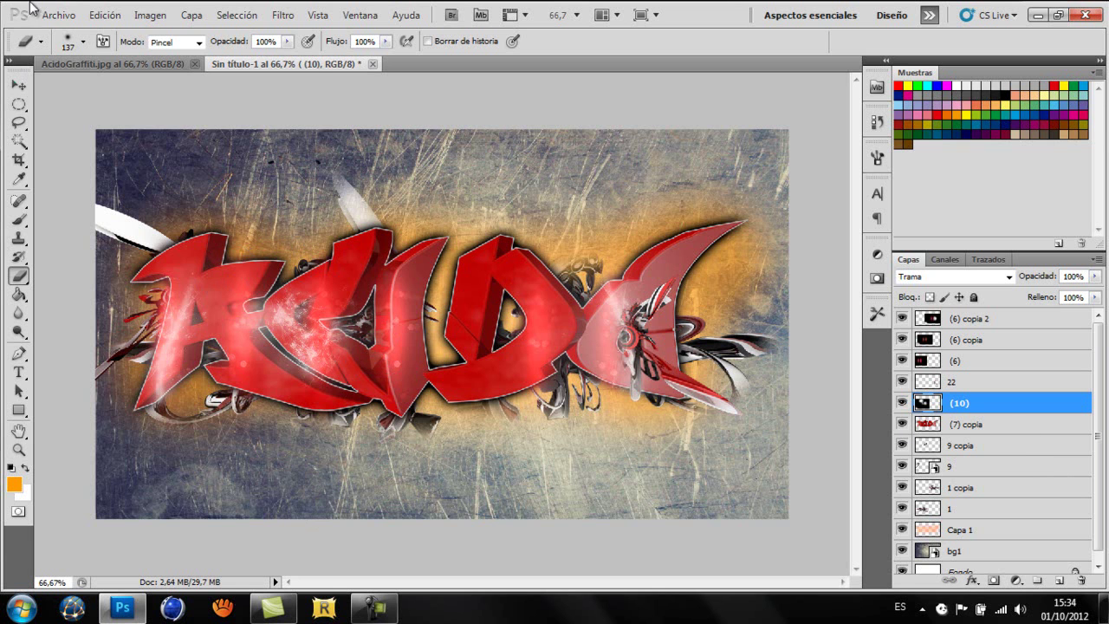
Step: Place optical flare pack image 3, move it to the top of the stack, and set it to Trama
left_click(57, 14)
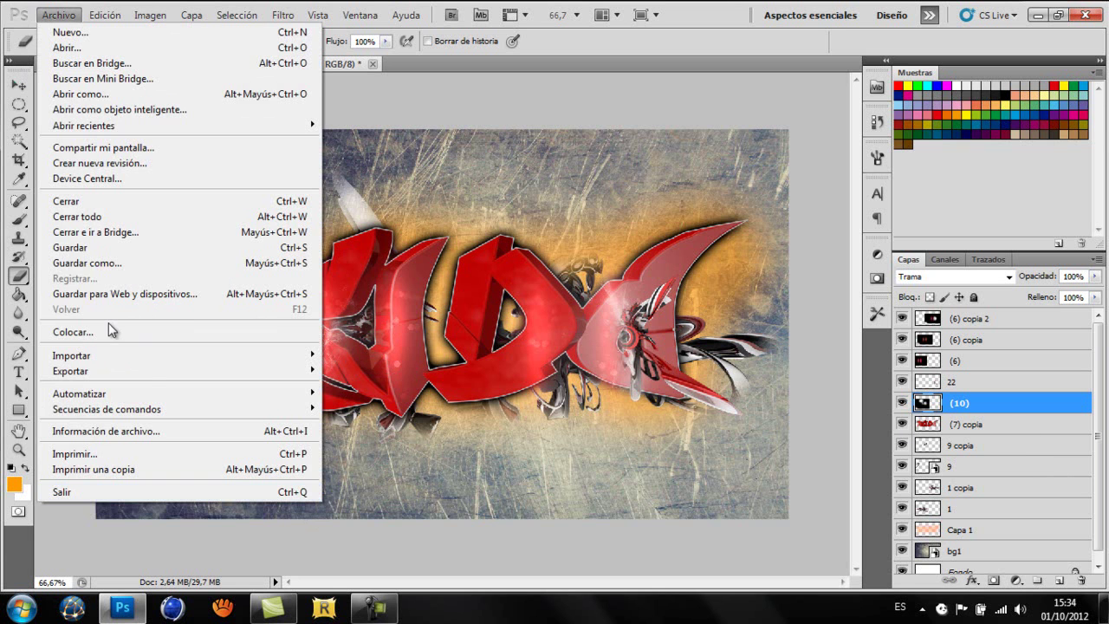
left_click(106, 330)
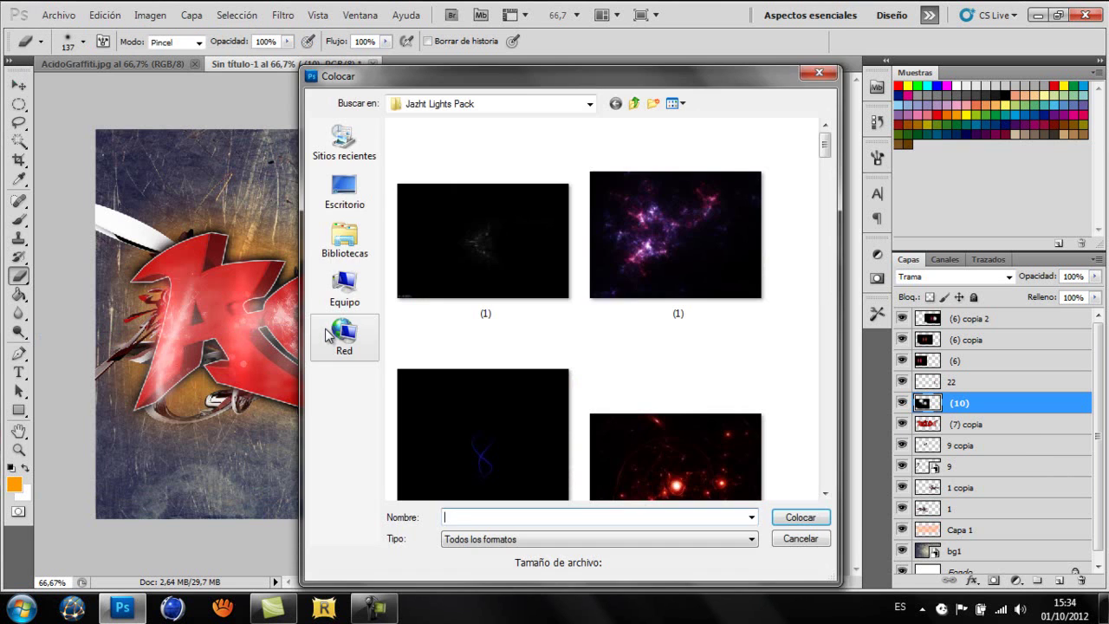
left_click(344, 191)
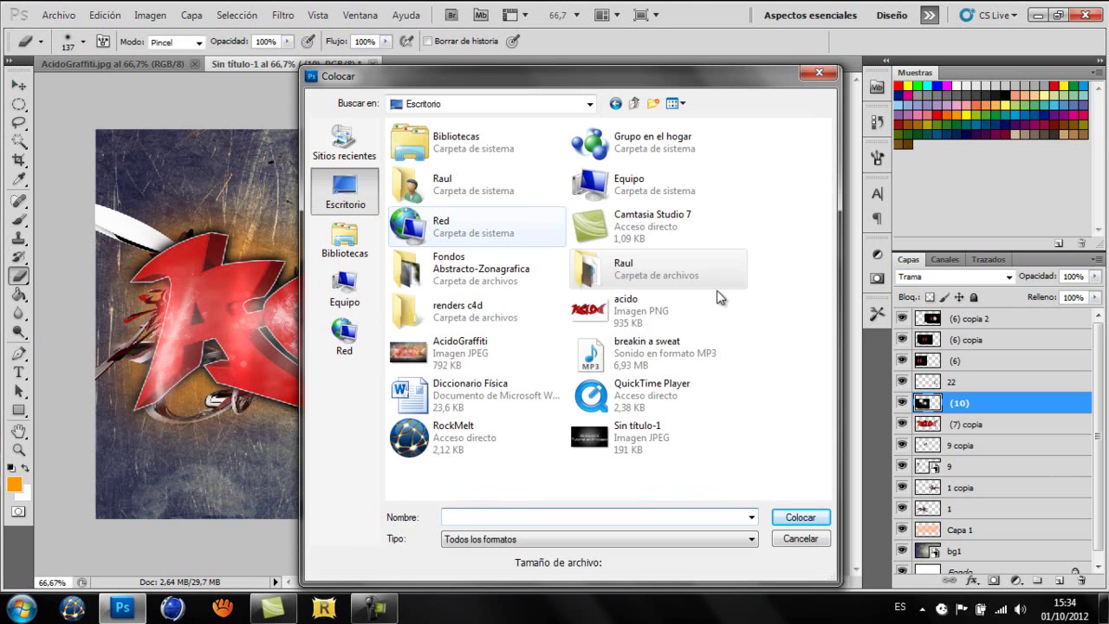
double_click(679, 271)
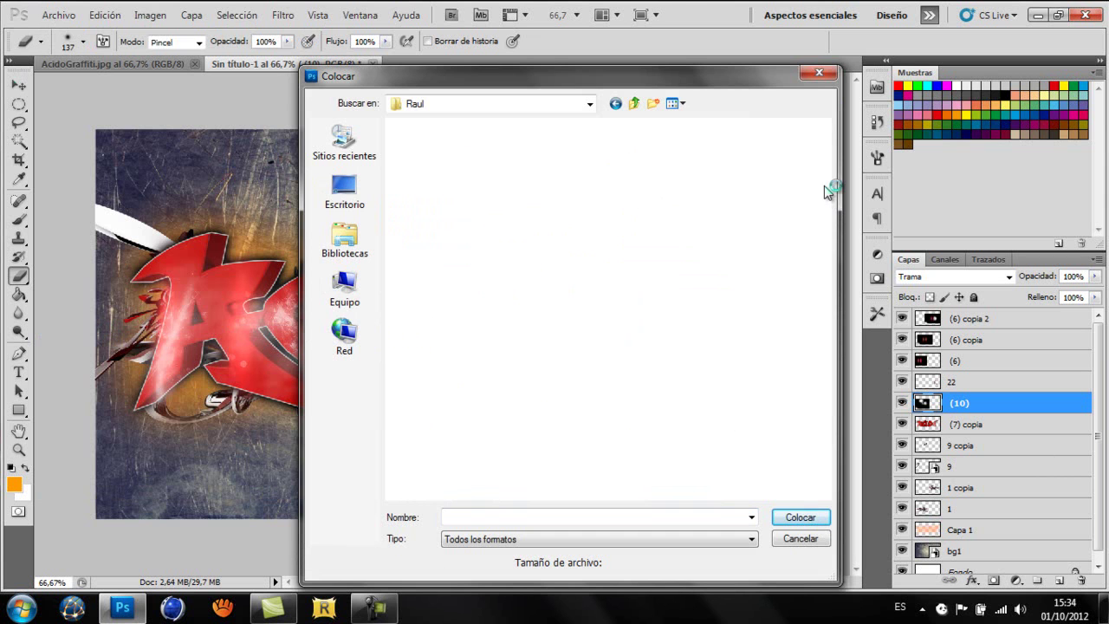
left_click_drag(826, 193, 819, 249)
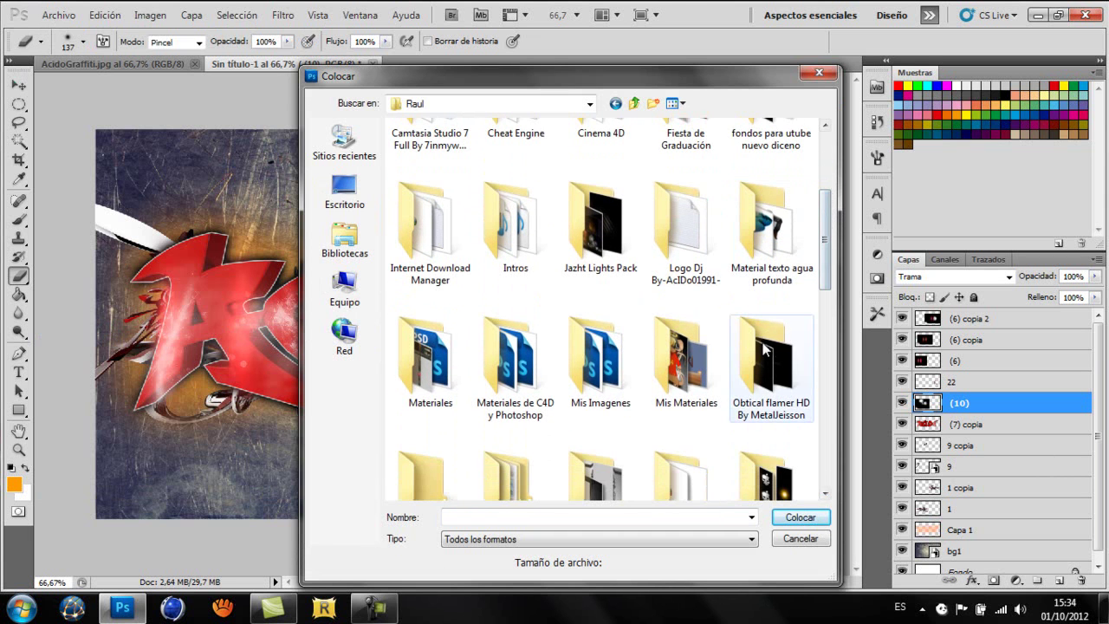
double_click(765, 355)
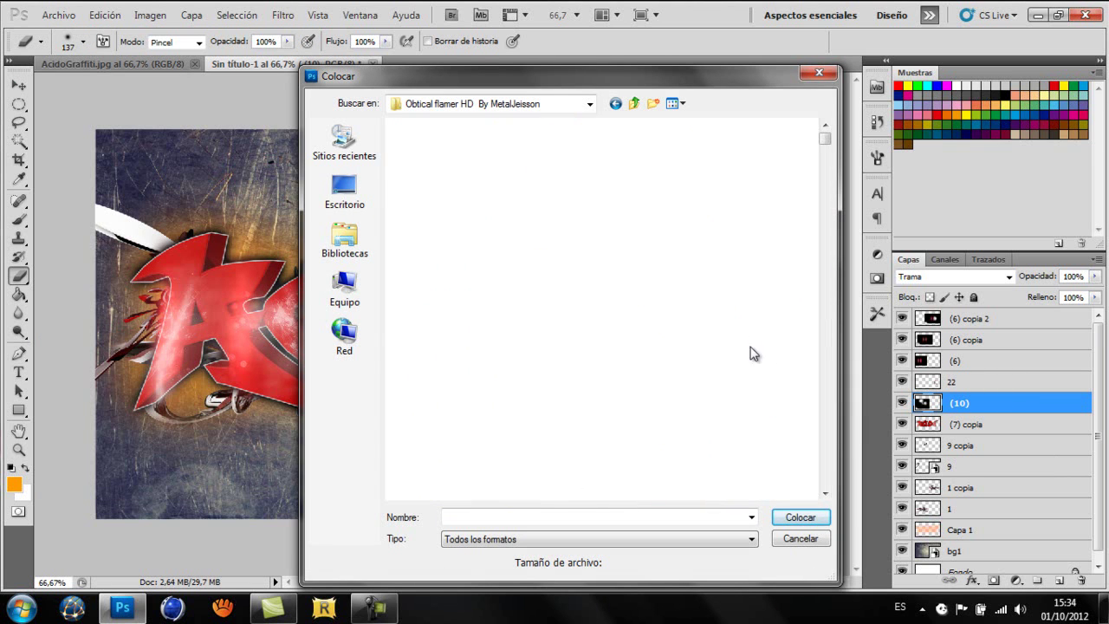
left_click_drag(824, 142, 825, 160)
double_click(660, 319)
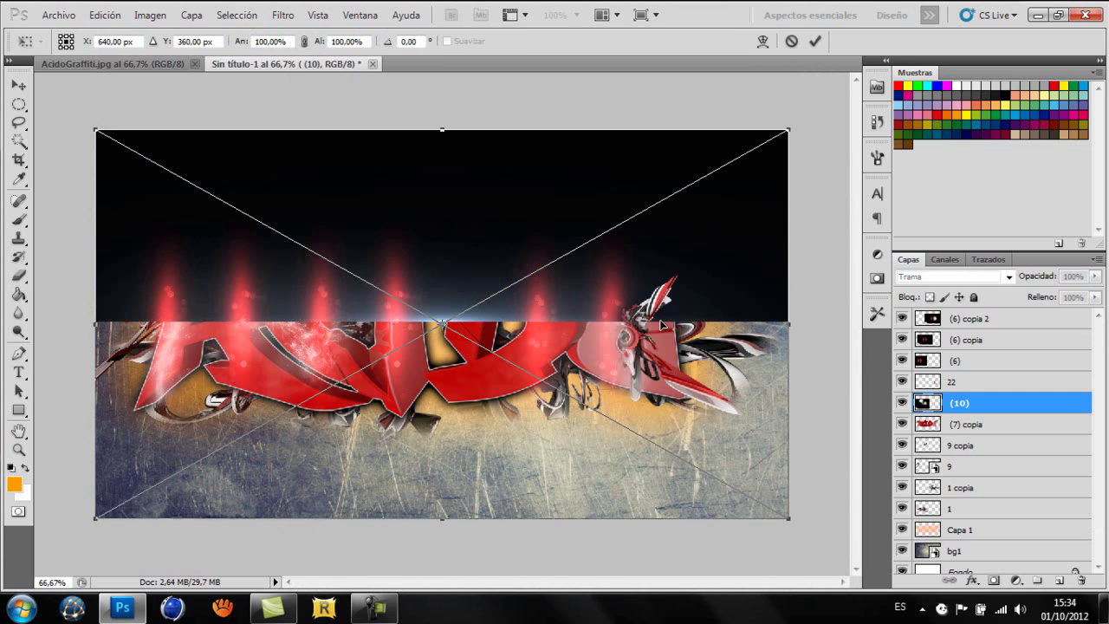
left_click(816, 41)
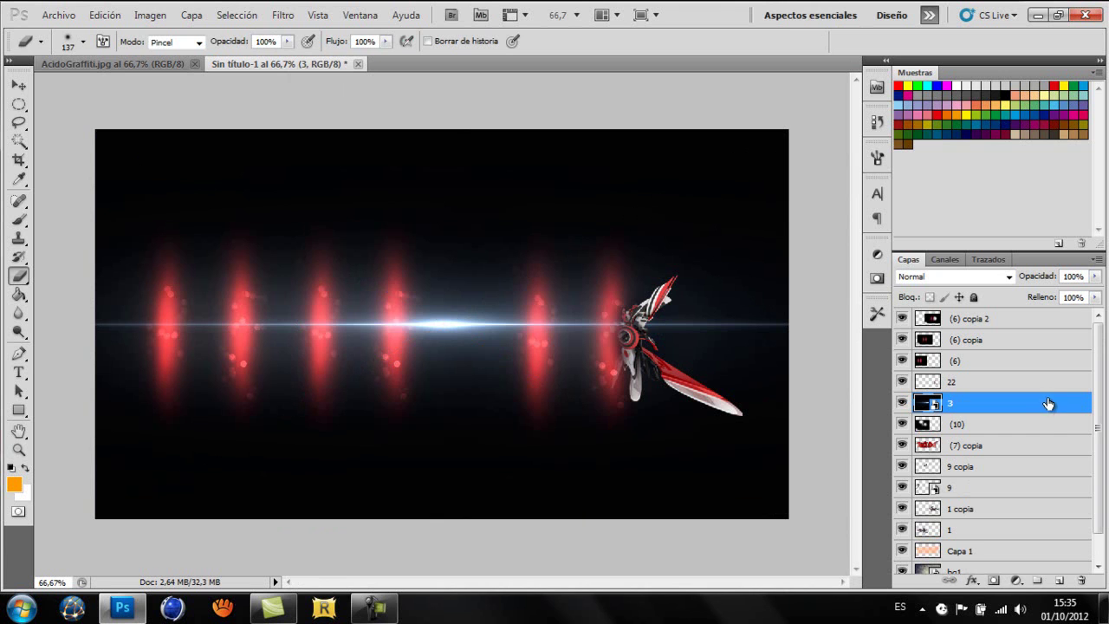
left_click_drag(1036, 394, 996, 313)
left_click(983, 277)
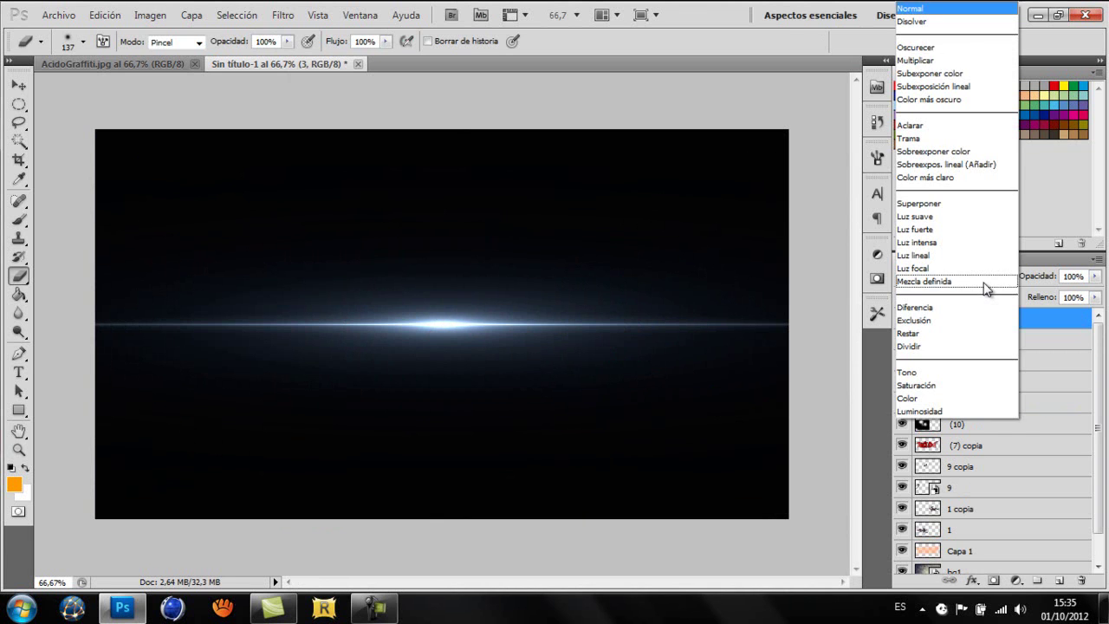
left_click(952, 138)
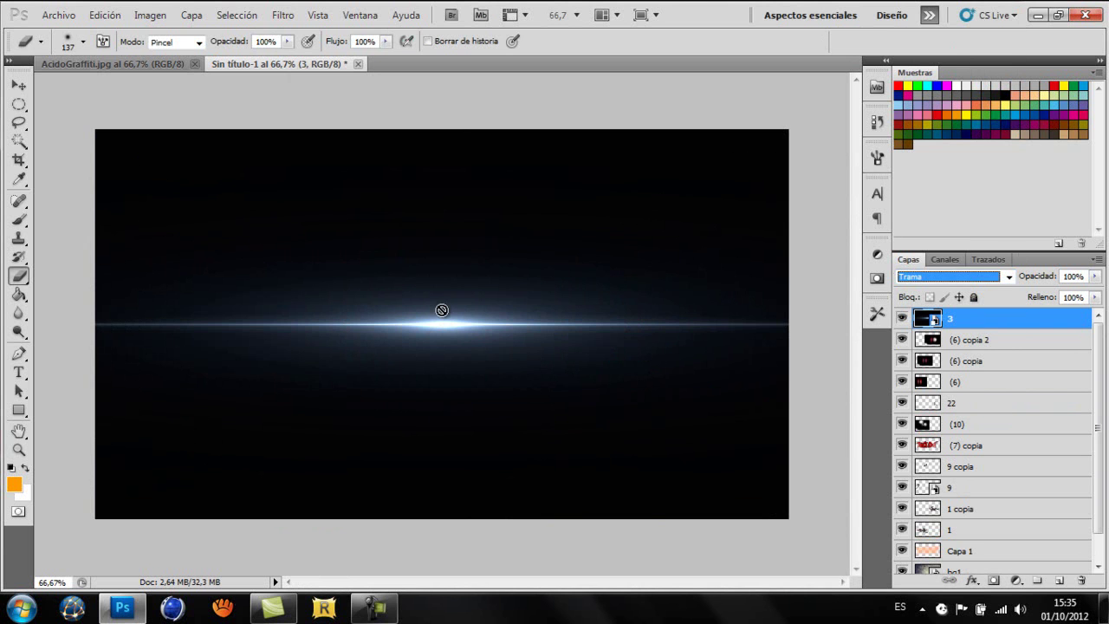
Step: Rasterize flare 3, erase it along the left canvas edge, and scale it to 78.59%
left_click(442, 308)
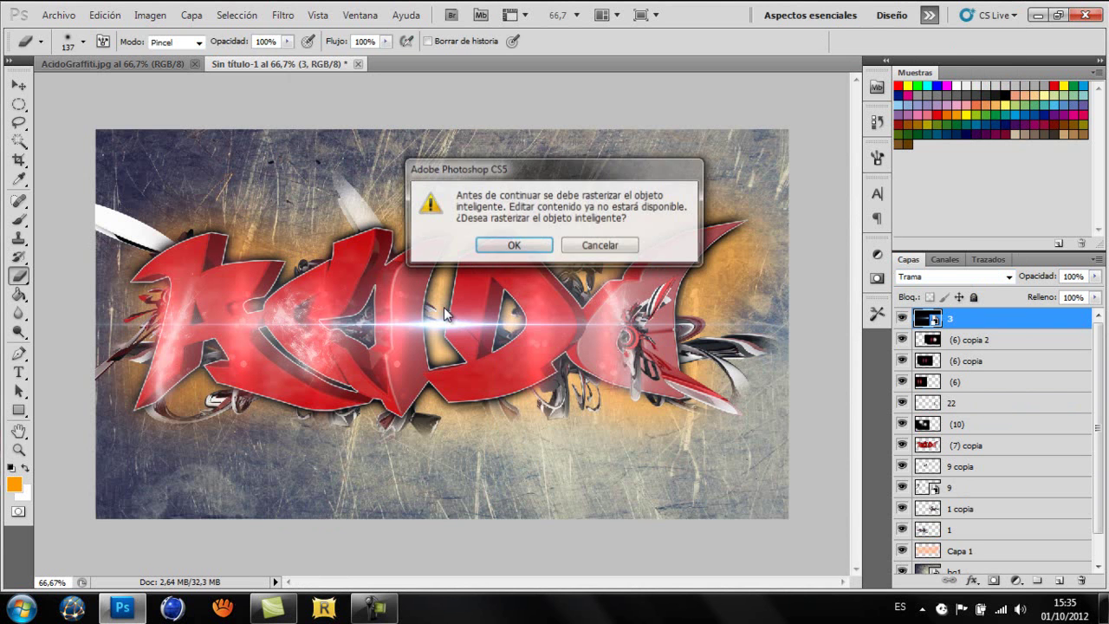
left_click(502, 247)
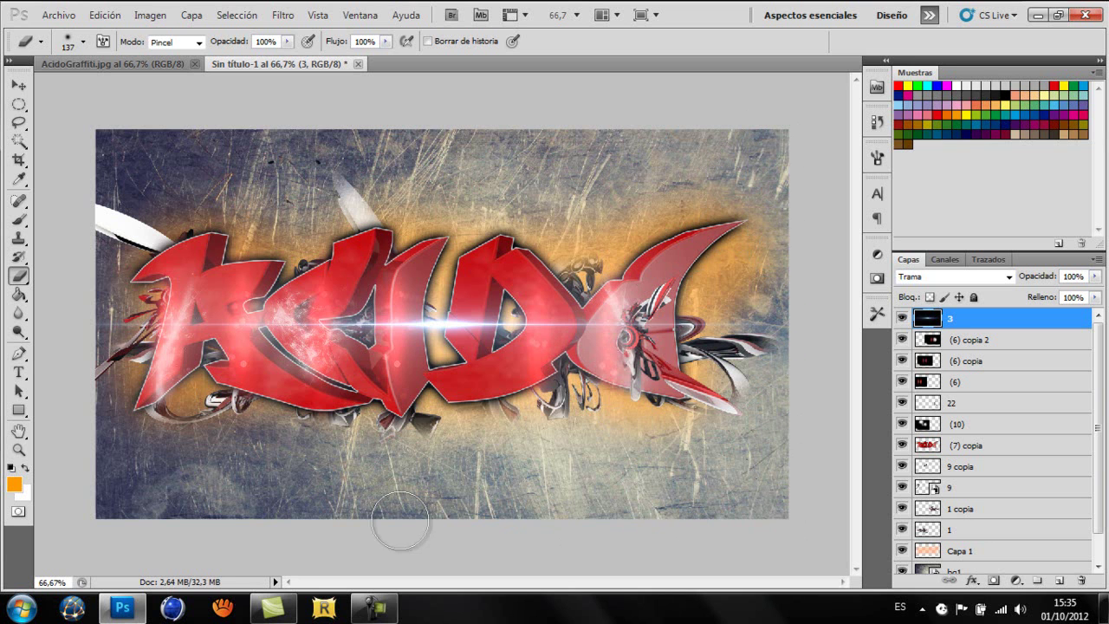
left_click_drag(87, 225, 42, 113)
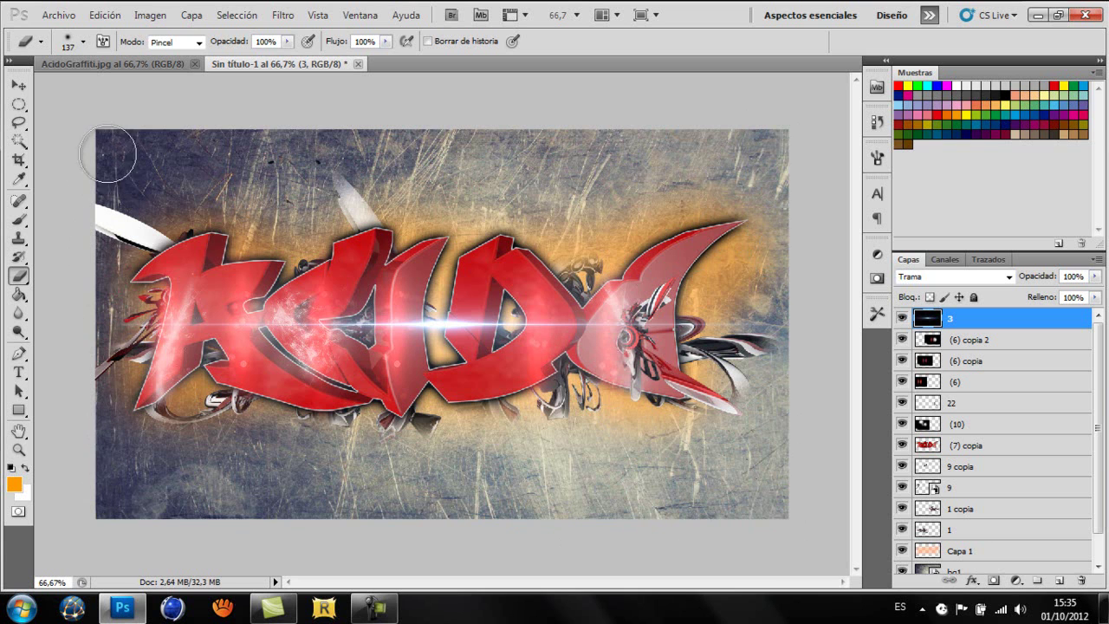
left_click(19, 86)
key("ctrl+t")
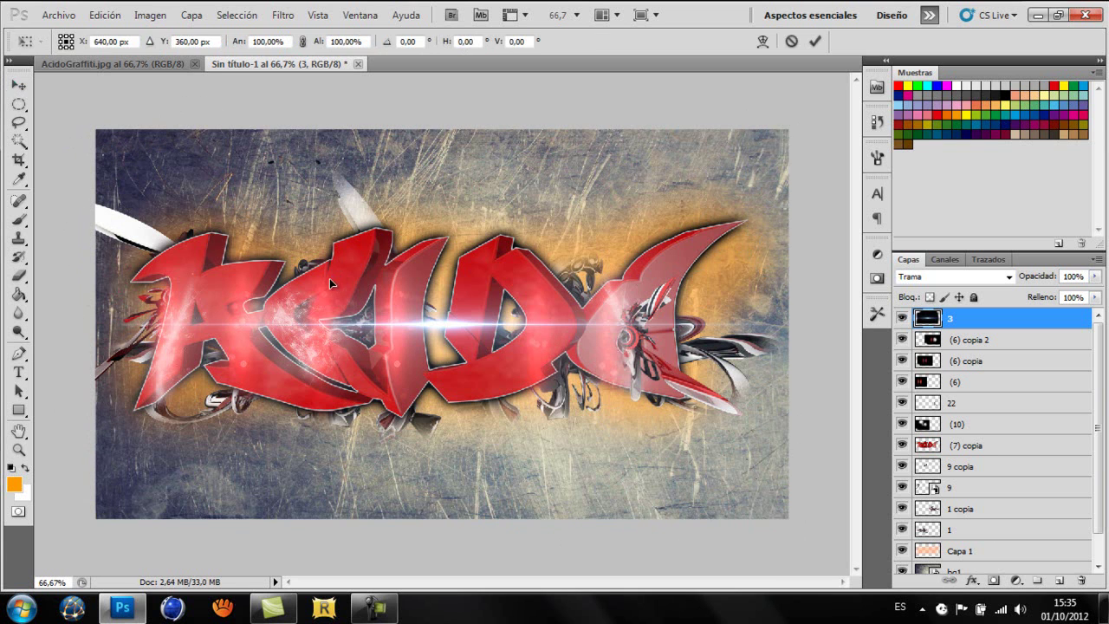
left_click_drag(786, 127, 717, 176)
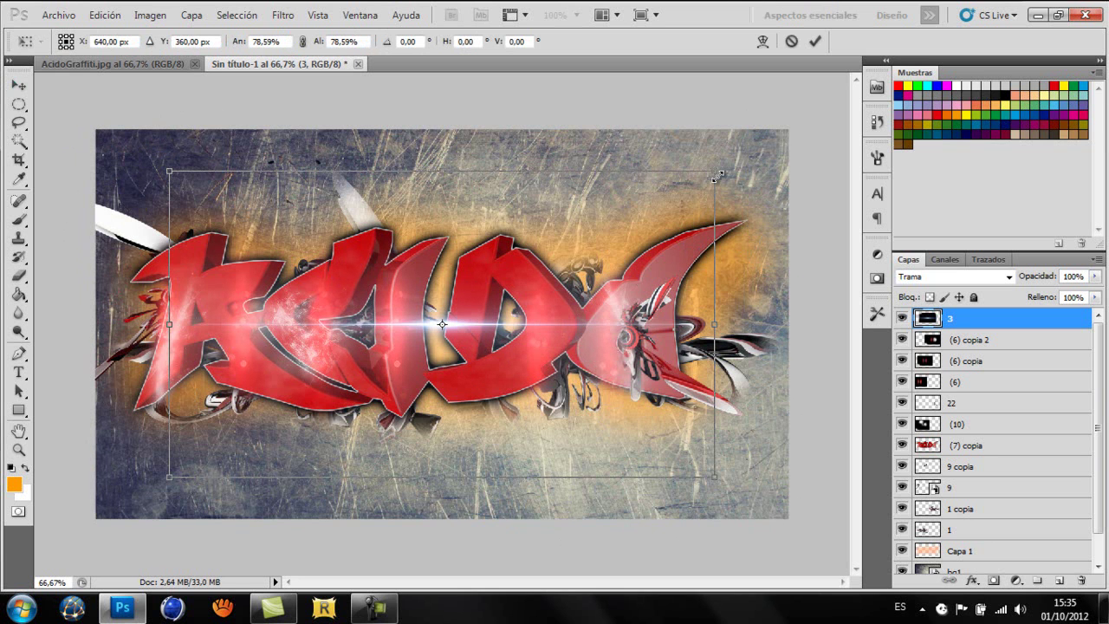
left_click(815, 42)
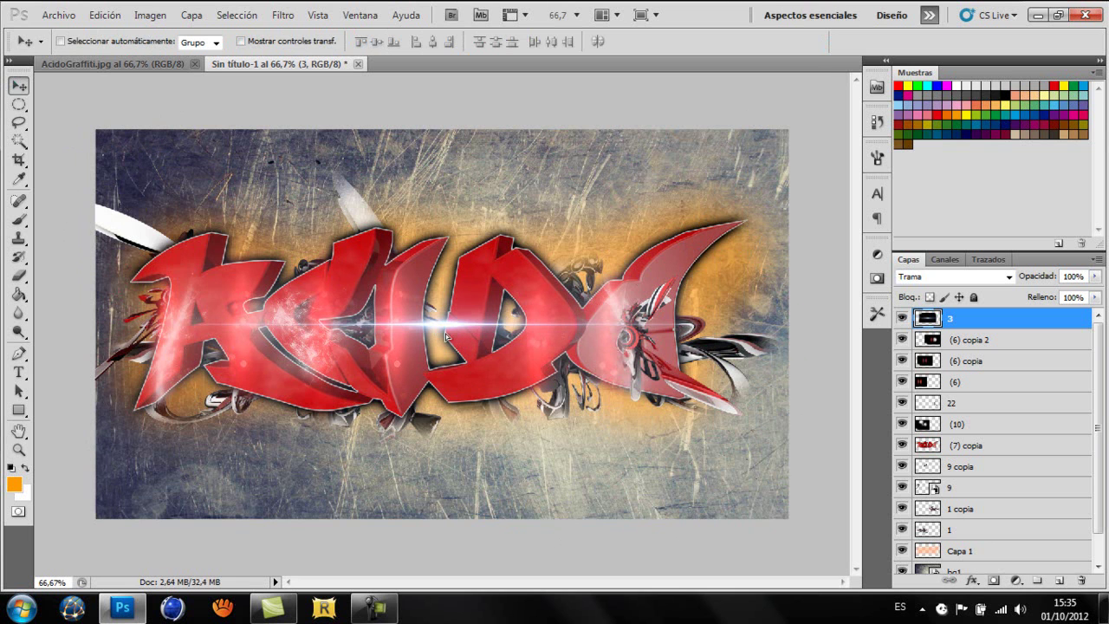
Step: Position the streak below the letters and place a duplicate, 3 copia, above them
left_click_drag(446, 336, 402, 424)
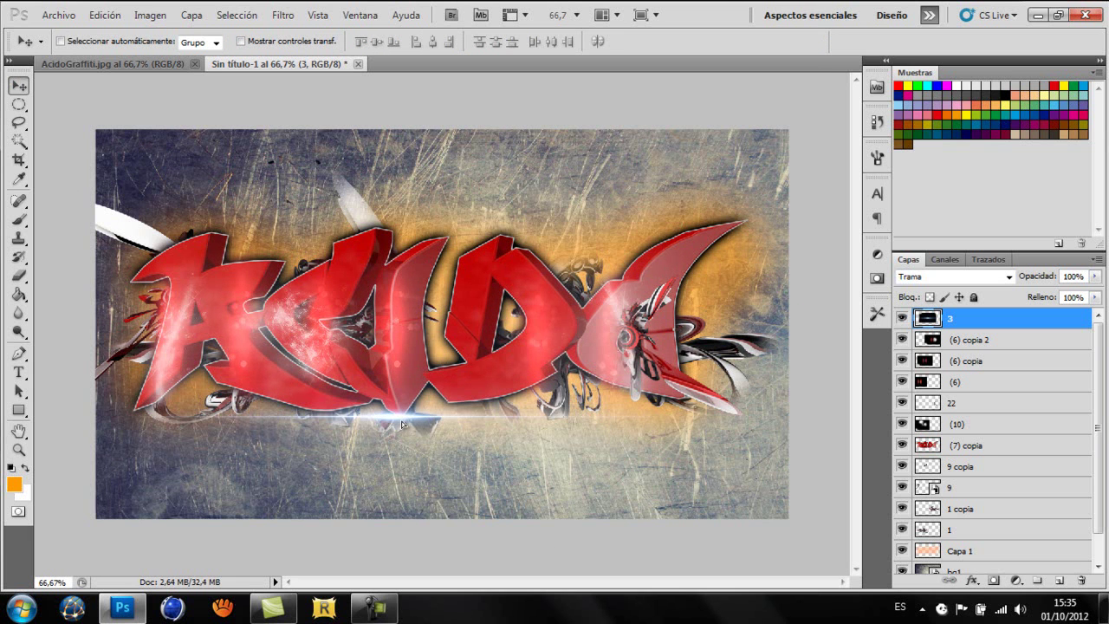
left_click_drag(401, 420, 401, 416)
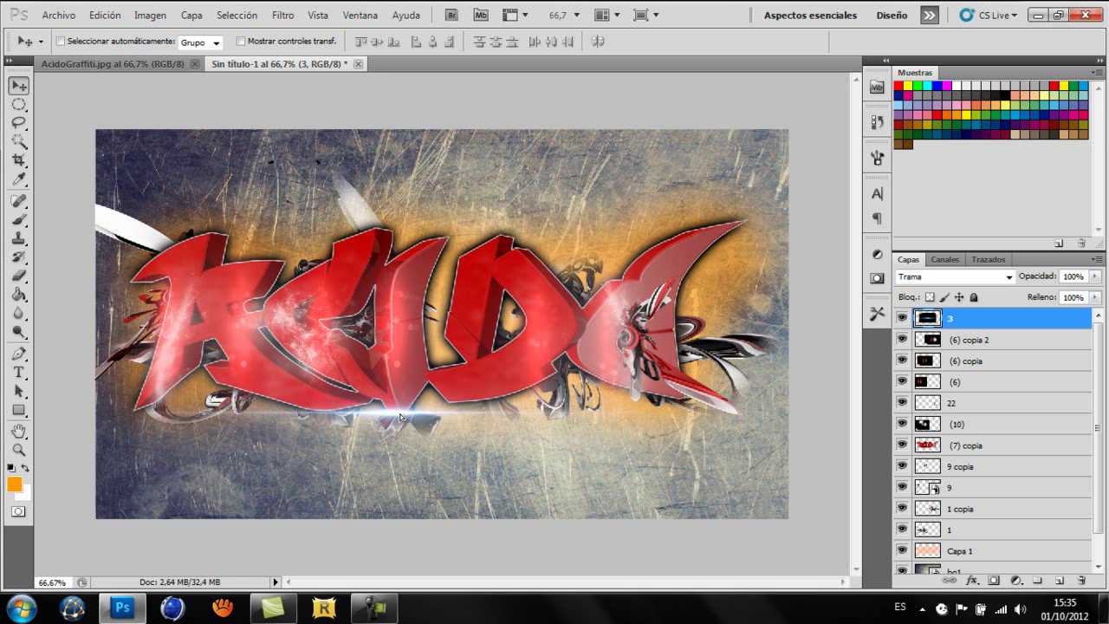
key("ctrl+j")
mouse_move(400, 416)
left_mouse_down()
mouse_move(507, 235)
mouse_move(509, 255)
left_mouse_up()
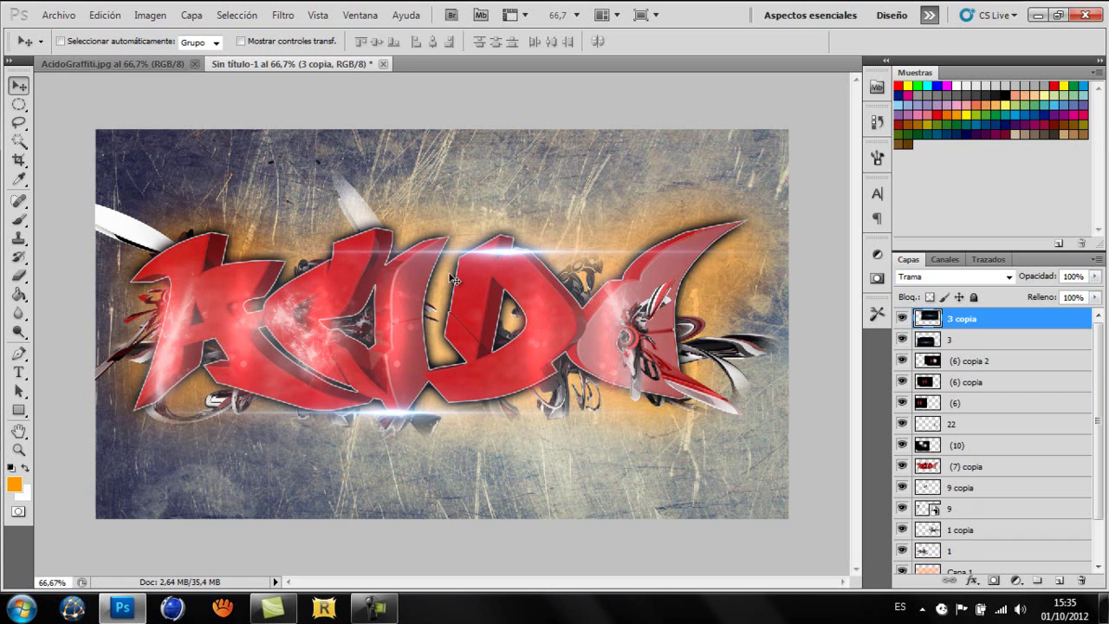
Step: Place blue flare image 1 over the graffiti in Trama blend mode
left_click(49, 14)
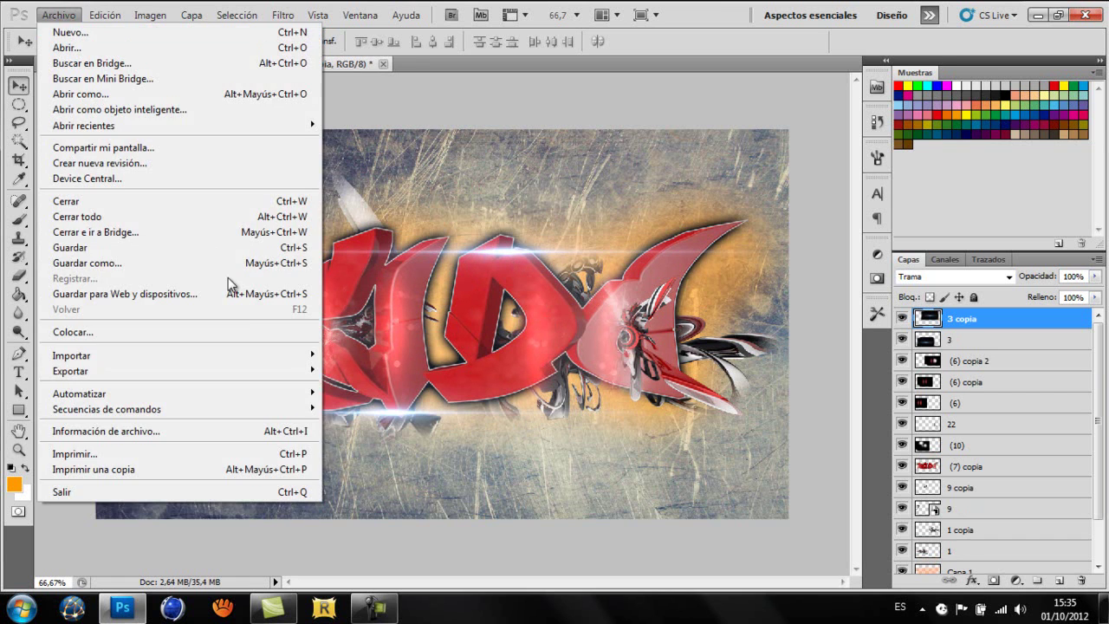
left_click(183, 329)
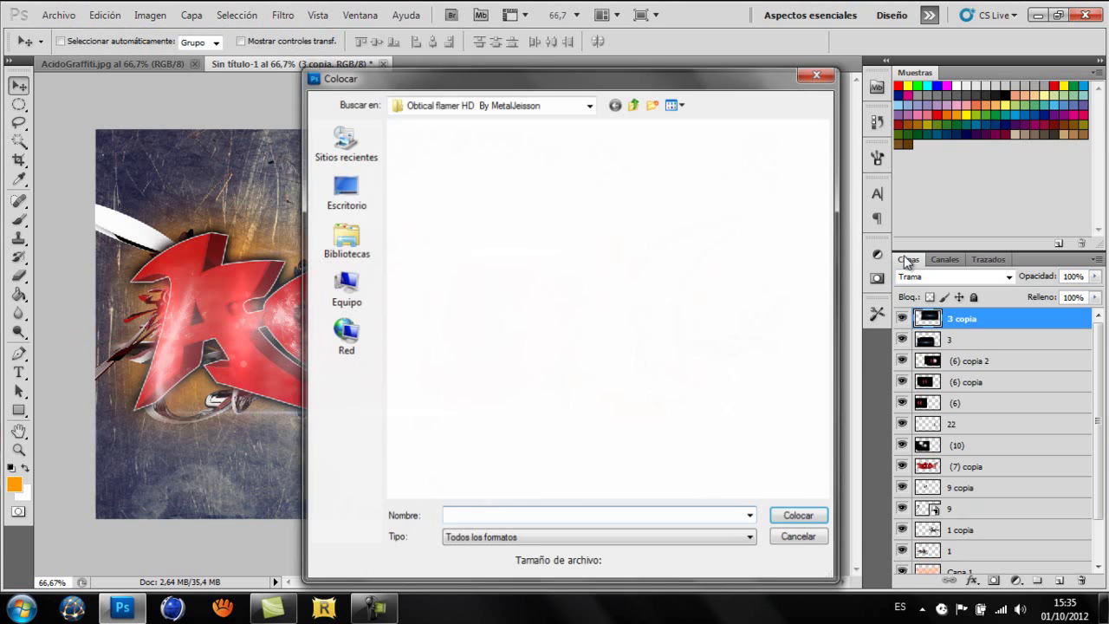
double_click(492, 256)
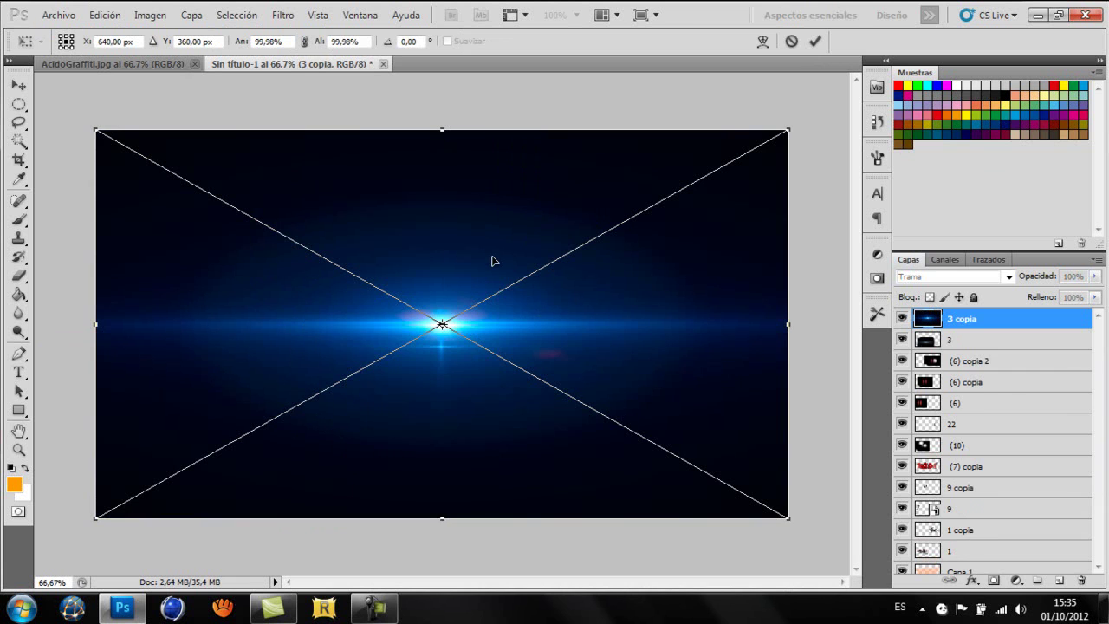
left_click(815, 44)
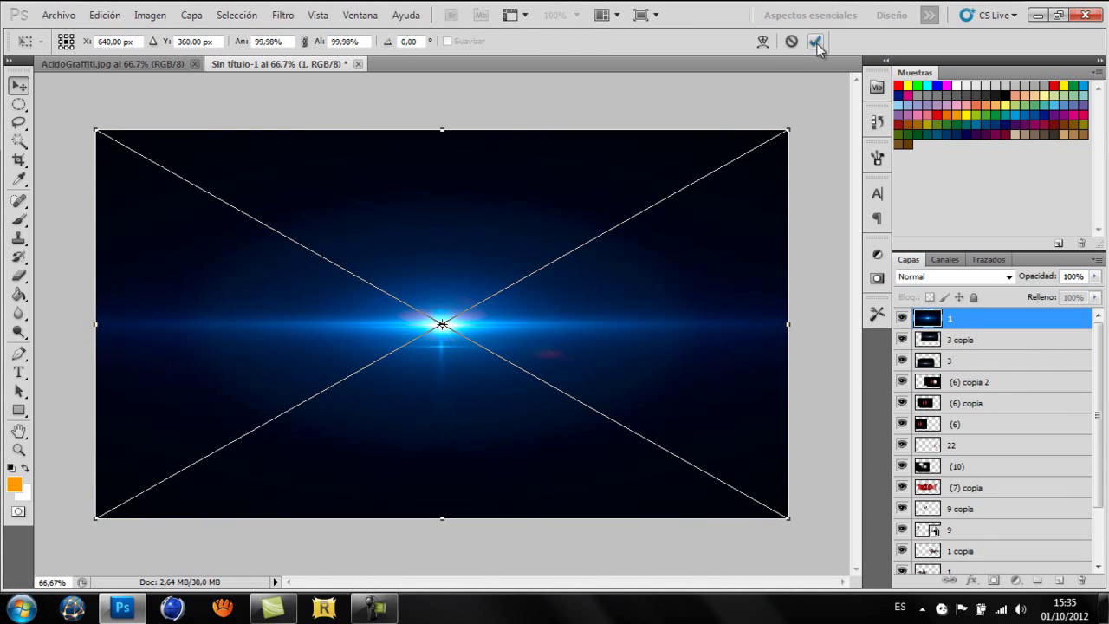
left_click(953, 277)
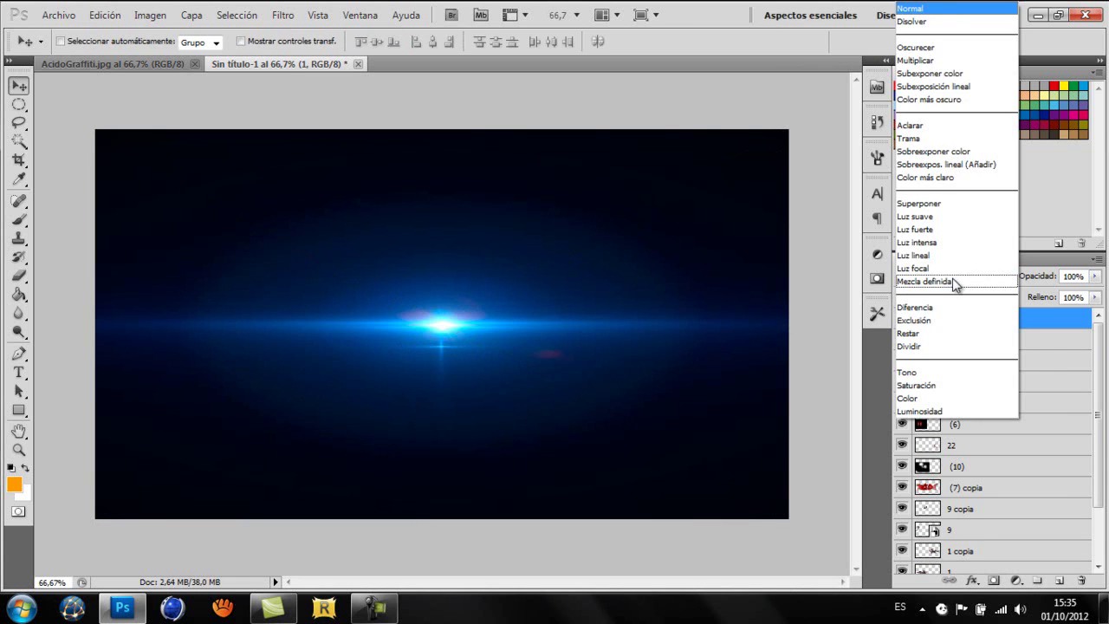
left_click(924, 139)
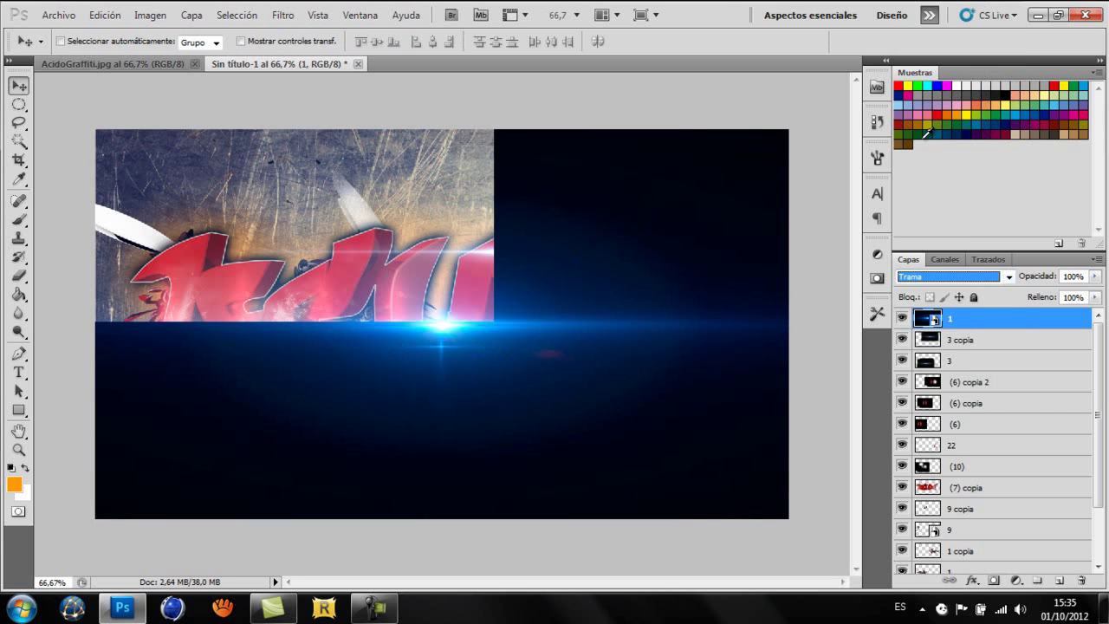
Step: Shrink flare 1, rasterize it, and move it to the lettering's upper-left
key("ctrl+t")
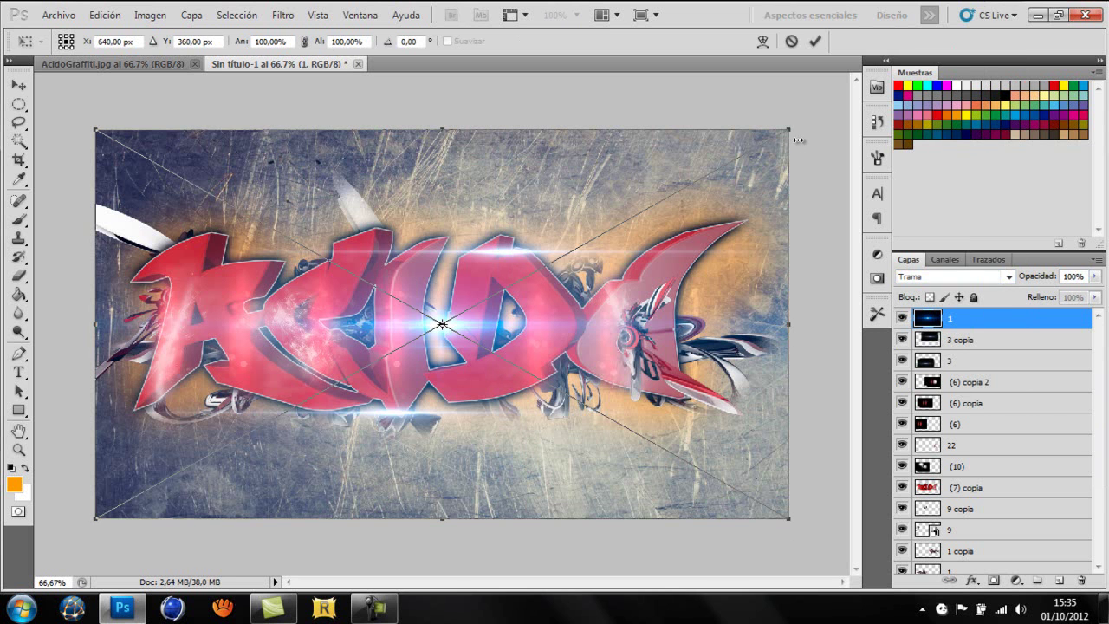
left_click_drag(788, 128, 754, 154)
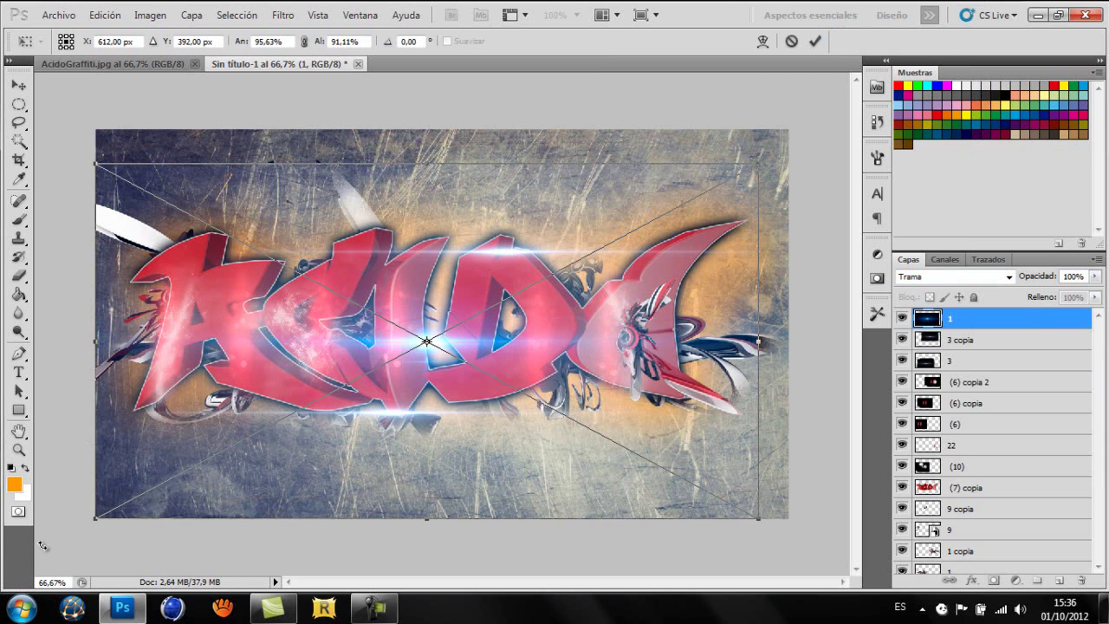
left_click_drag(95, 519, 143, 495)
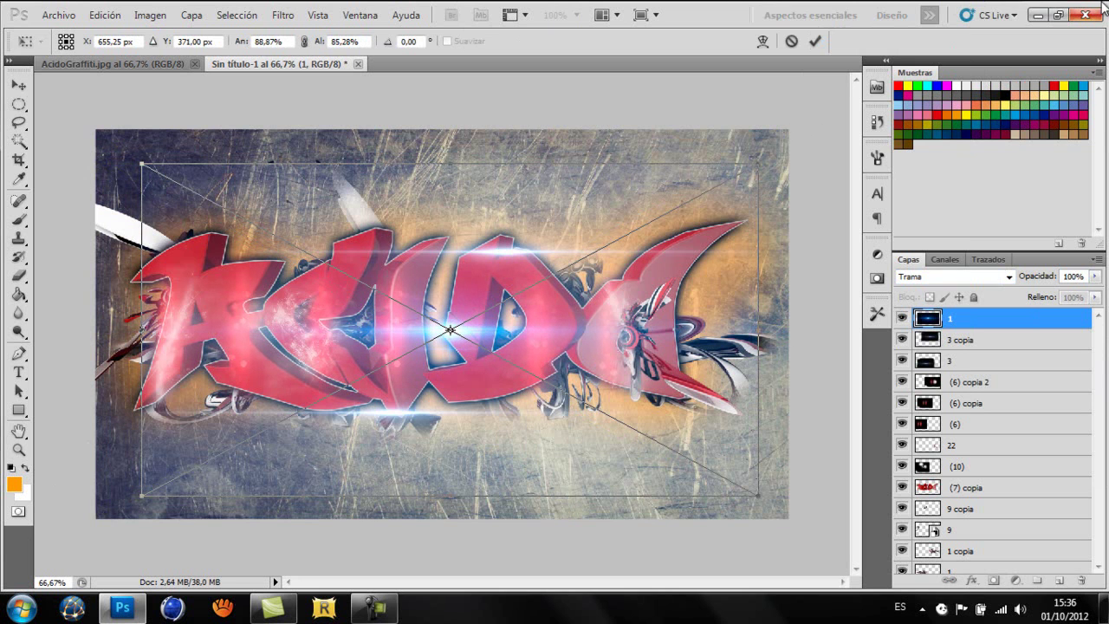
left_click(815, 41)
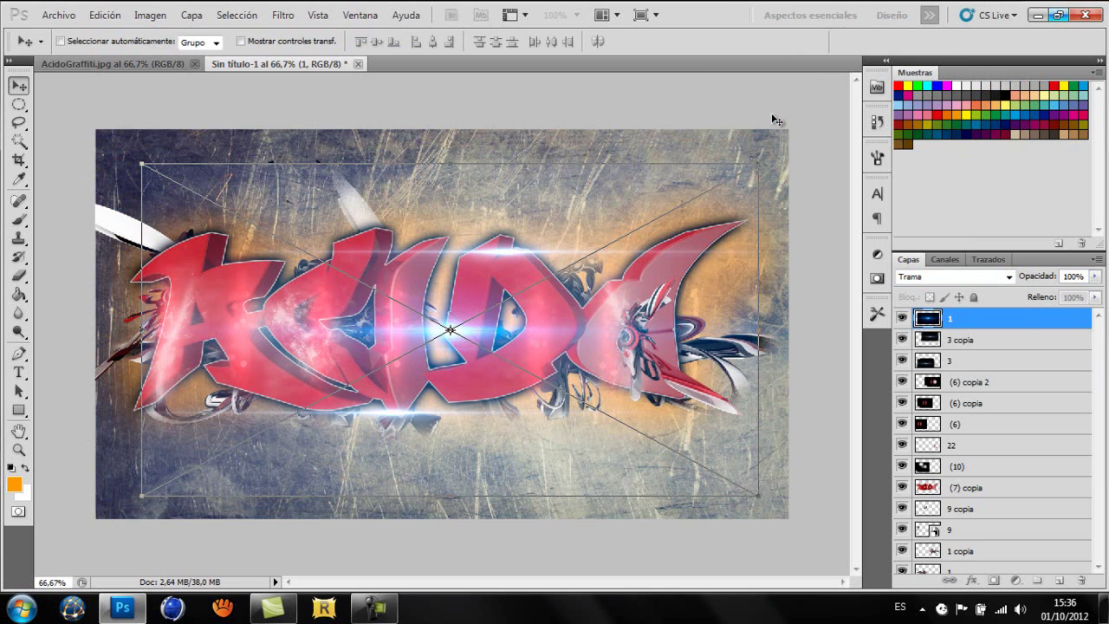
key("b")
left_click(567, 257)
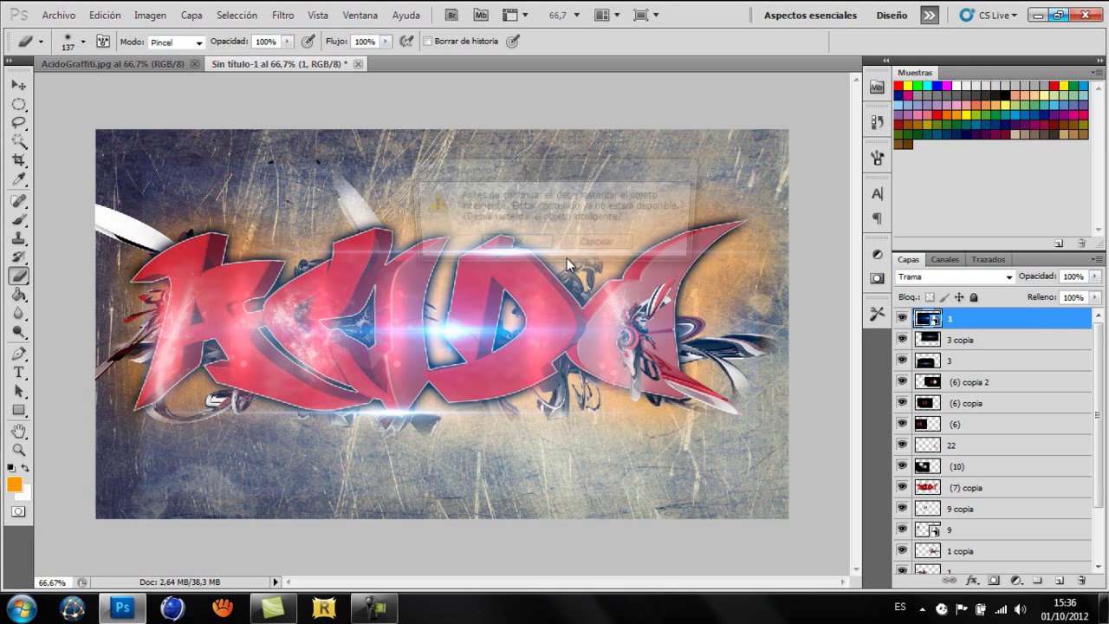
left_click(517, 245)
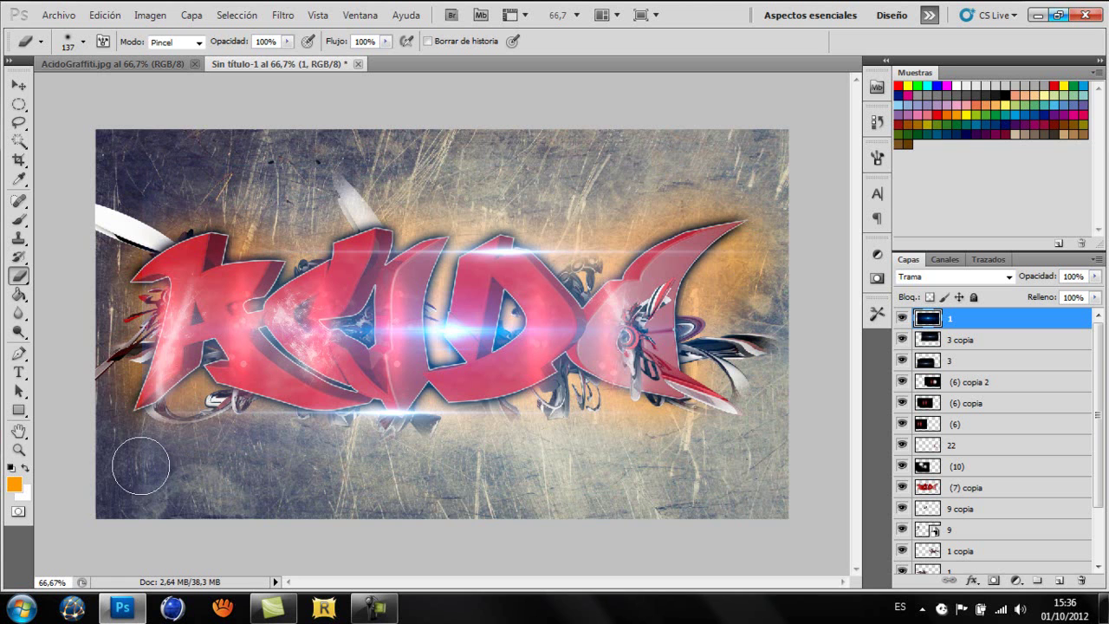
left_click(17, 87)
mouse_move(431, 336)
left_mouse_down()
mouse_move(157, 273)
mouse_move(175, 280)
left_mouse_up()
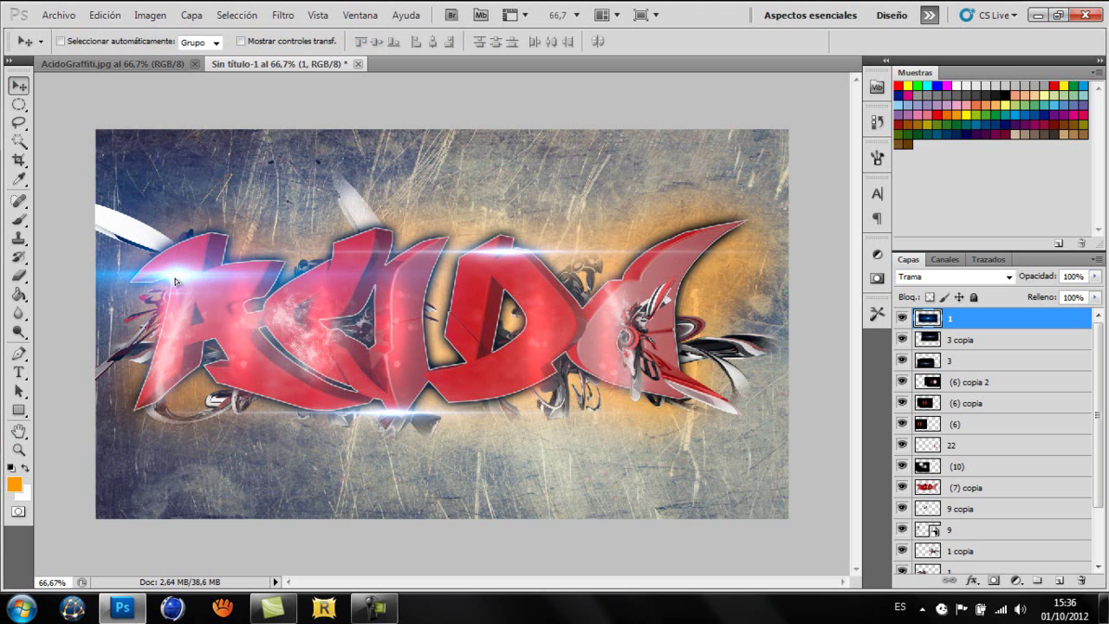
Step: Place white flare image 6 scaled to about 75% in Trama blend mode
left_click(57, 15)
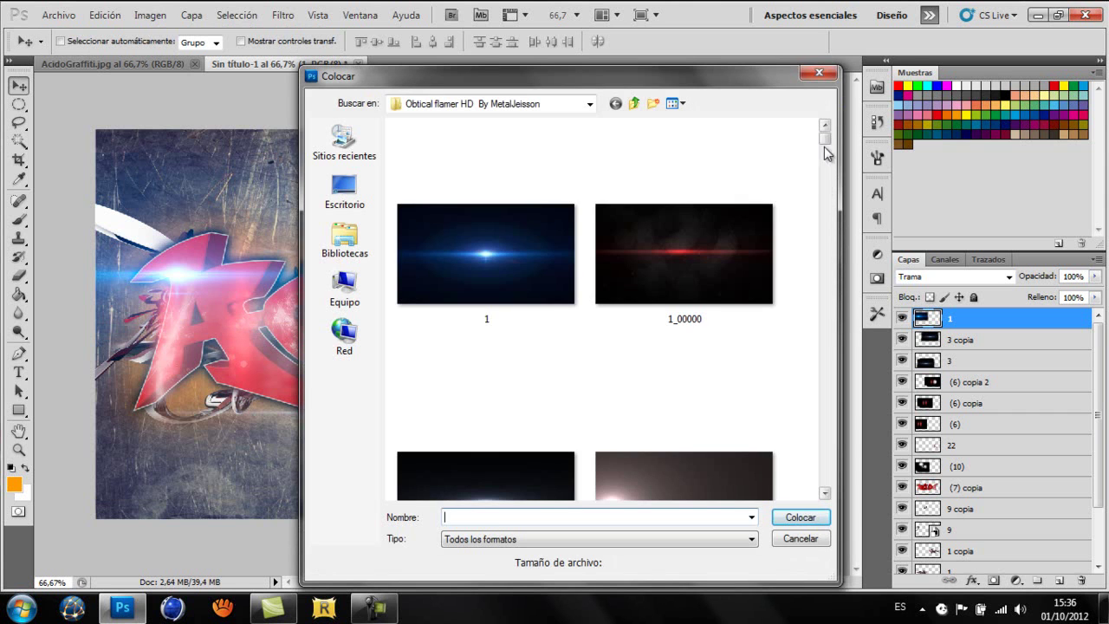
left_click_drag(827, 144, 827, 179)
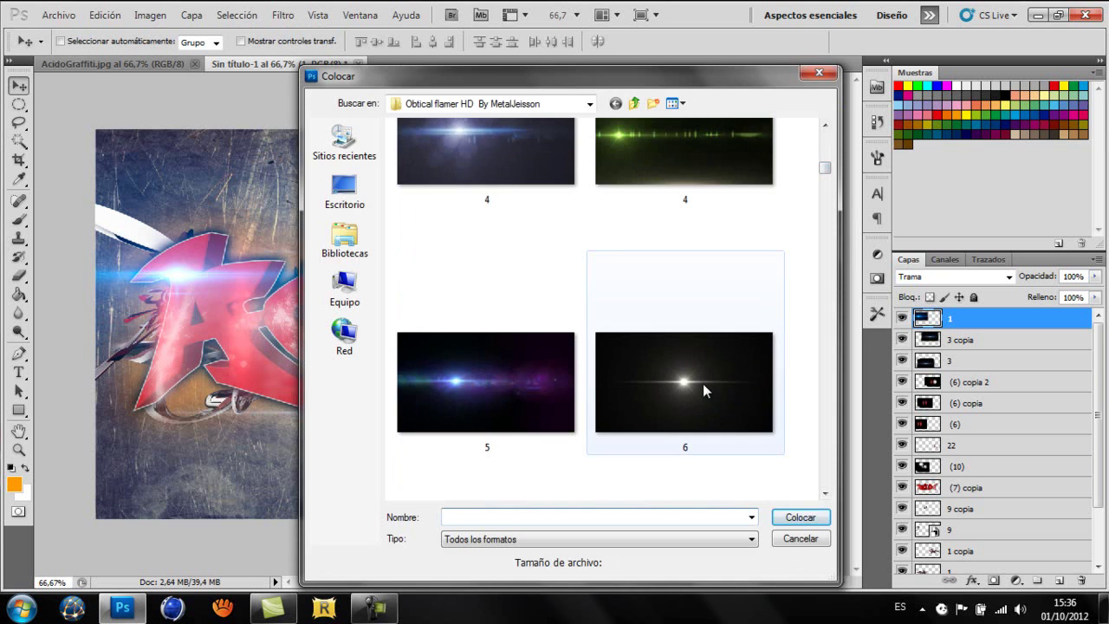
double_click(702, 383)
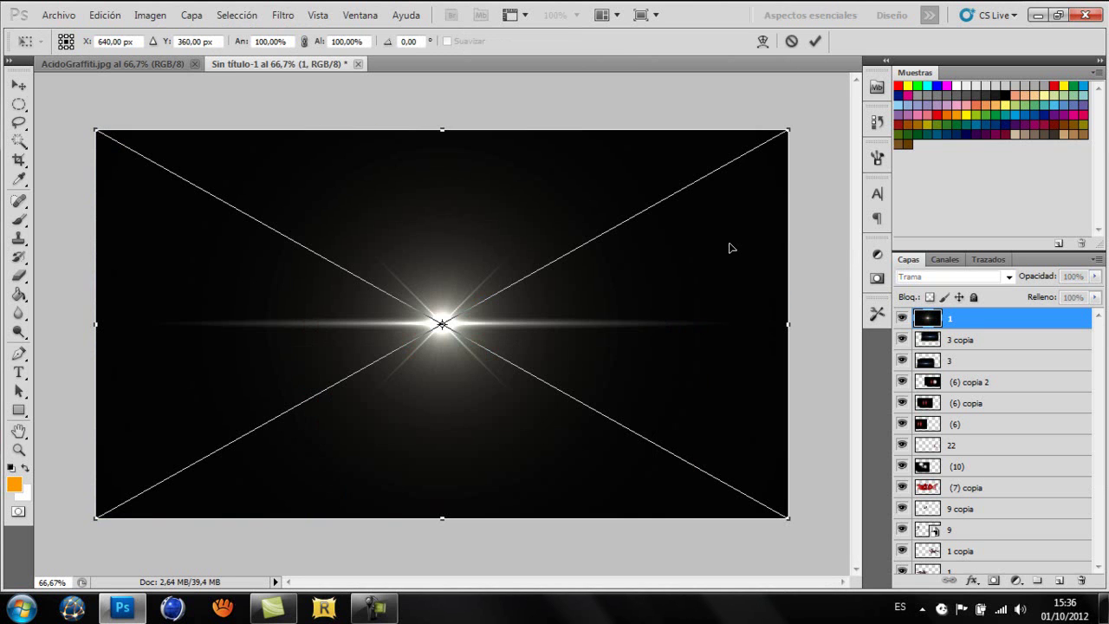
left_click_drag(791, 127, 707, 184)
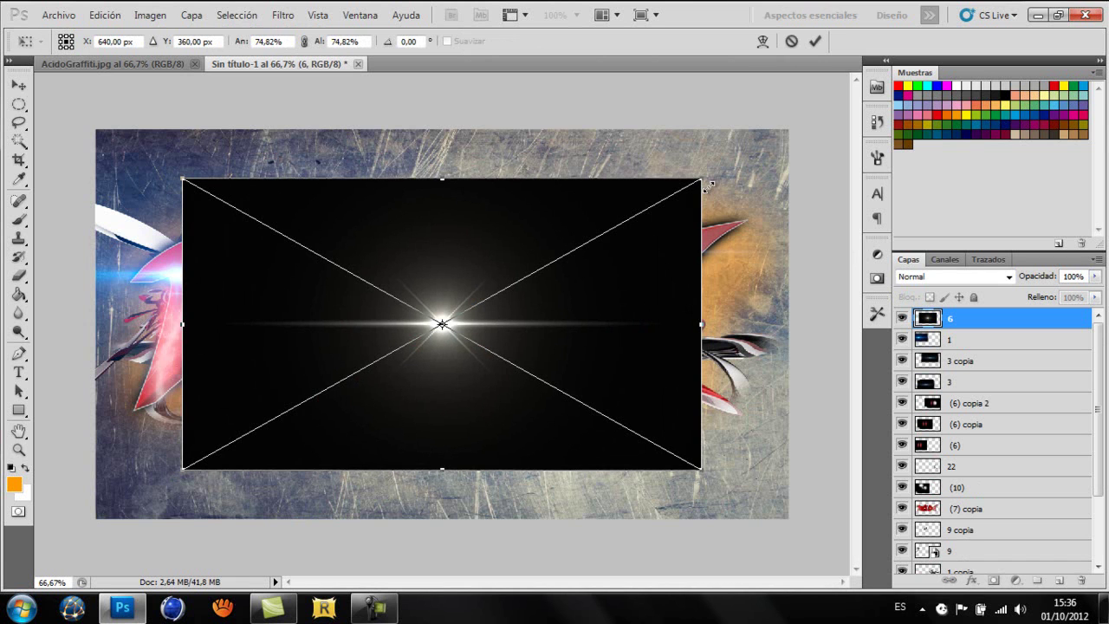
left_click(817, 41)
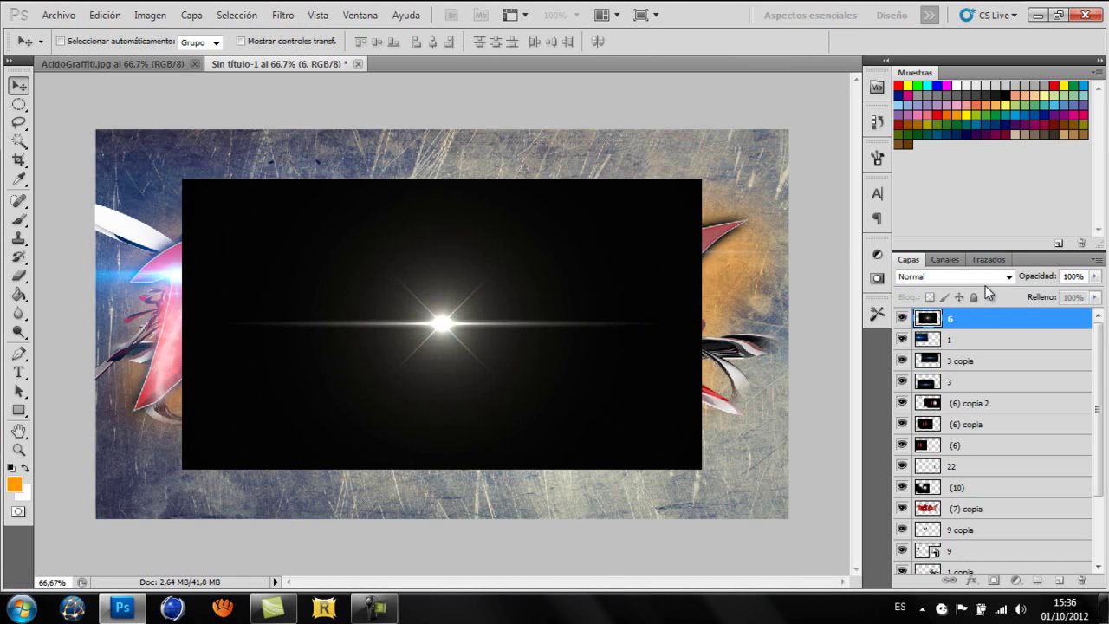
left_click(984, 278)
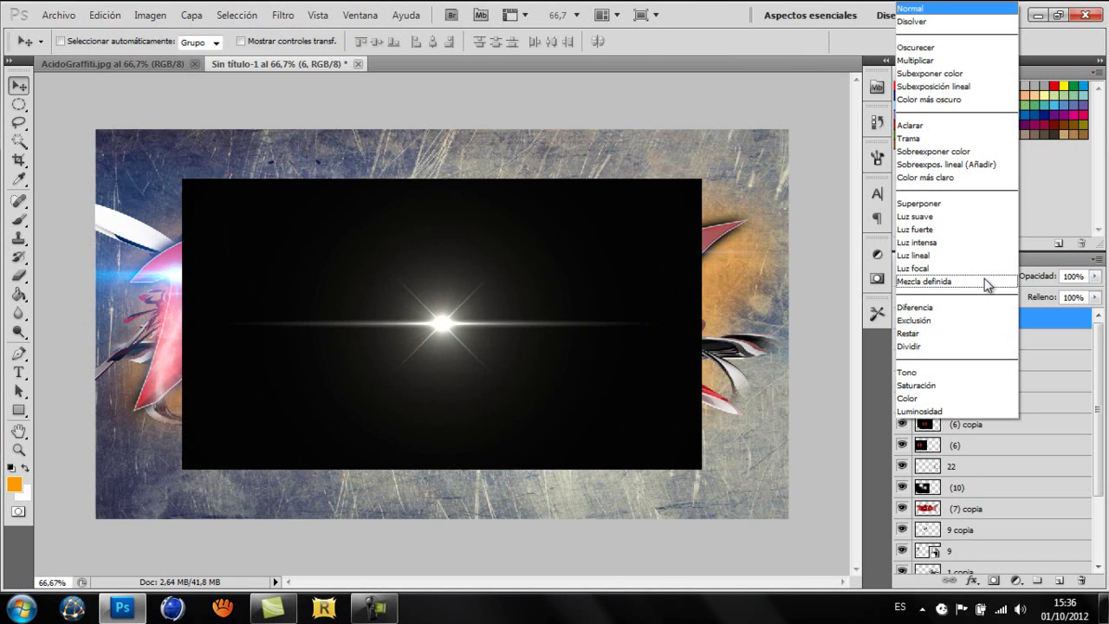
left_click(907, 138)
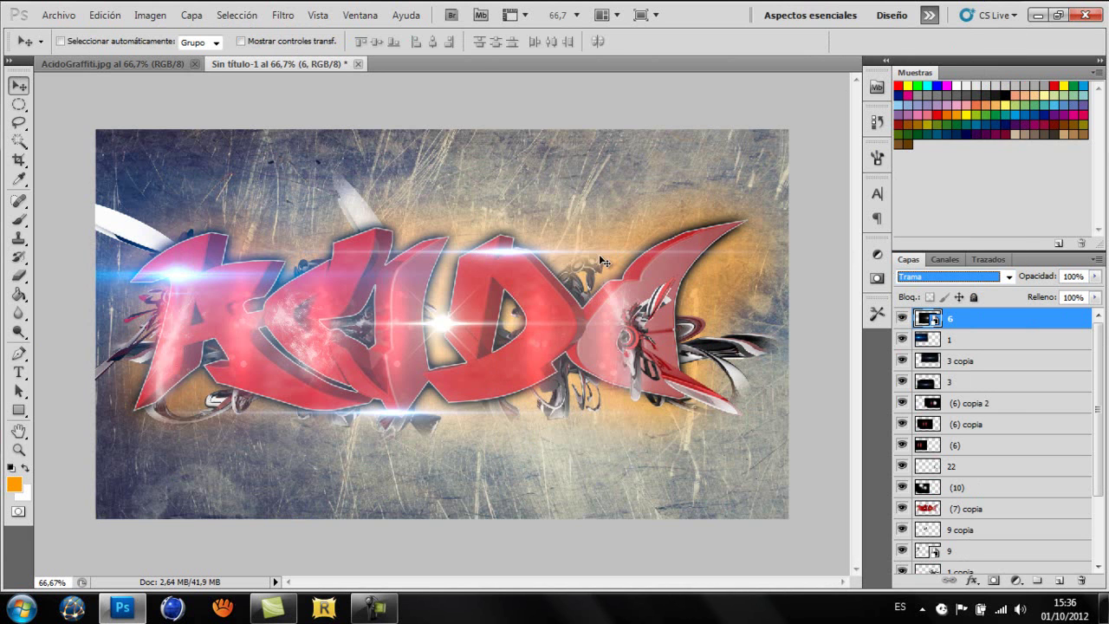
Step: Resize flare 6 and position it on the last letter's upper-right spike tip
mouse_move(450, 329)
left_mouse_down()
mouse_move(700, 289)
mouse_move(741, 235)
mouse_move(730, 233)
left_mouse_up()
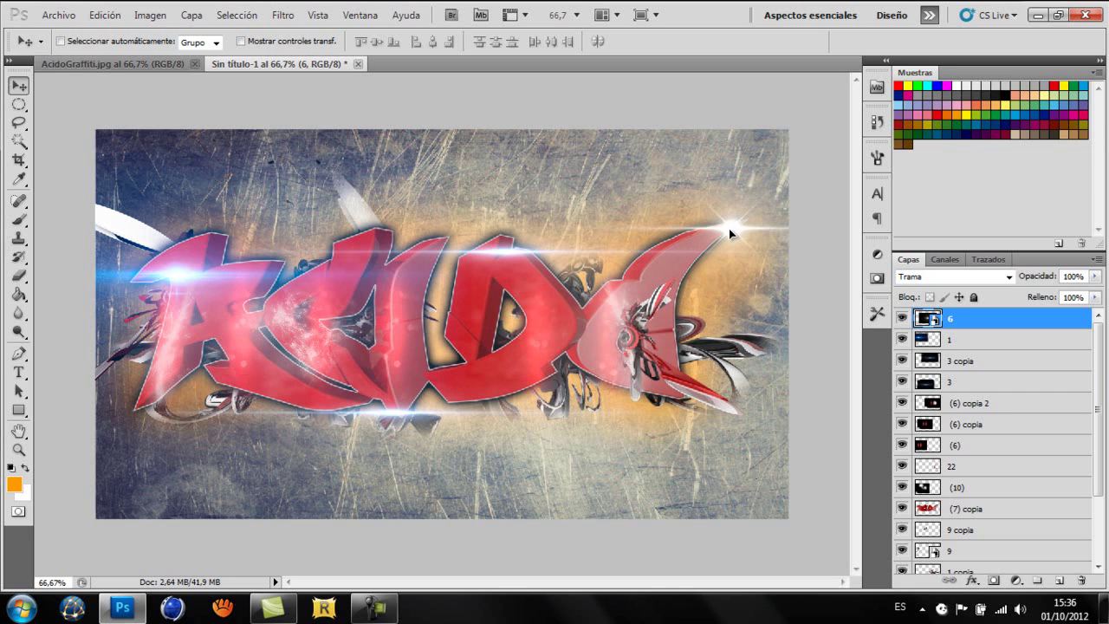
key("ctrl+t")
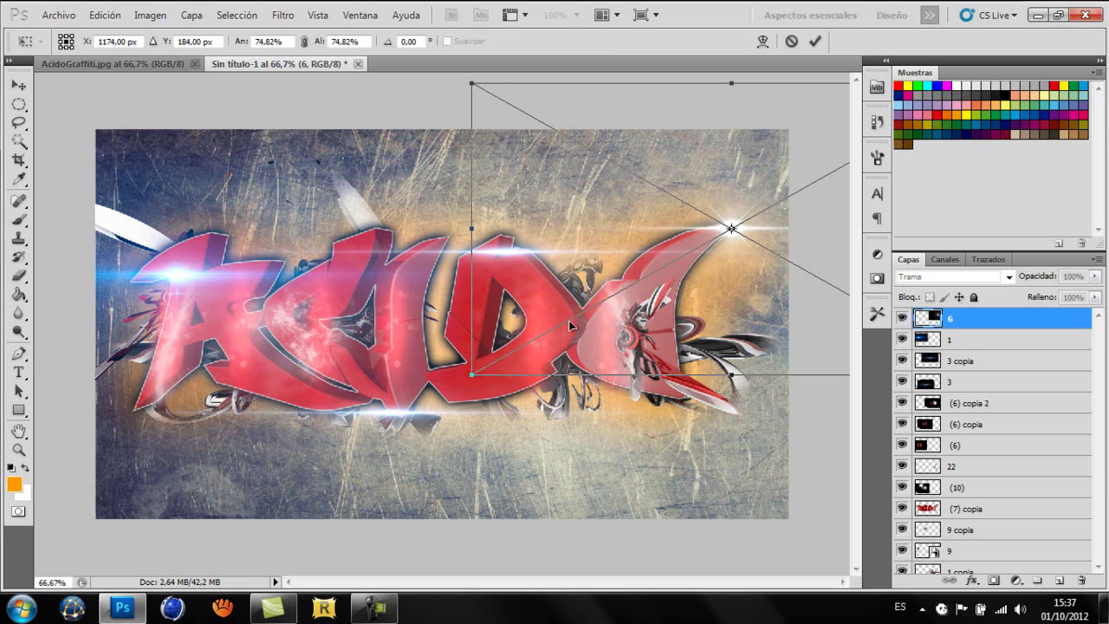
left_click_drag(470, 375, 569, 308)
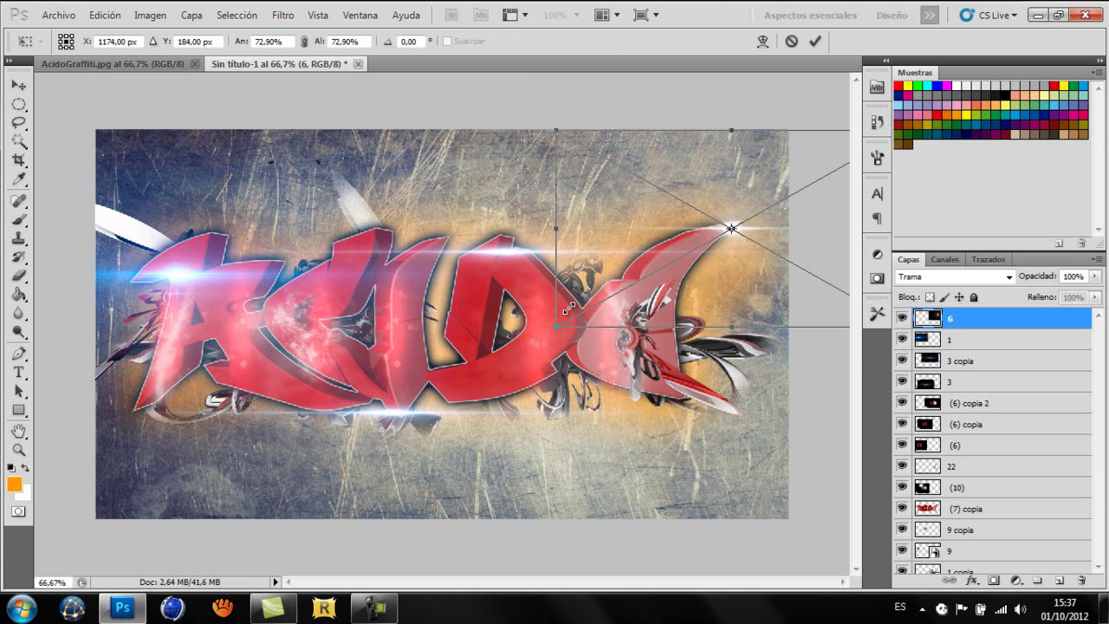
left_click_drag(732, 140, 789, 91)
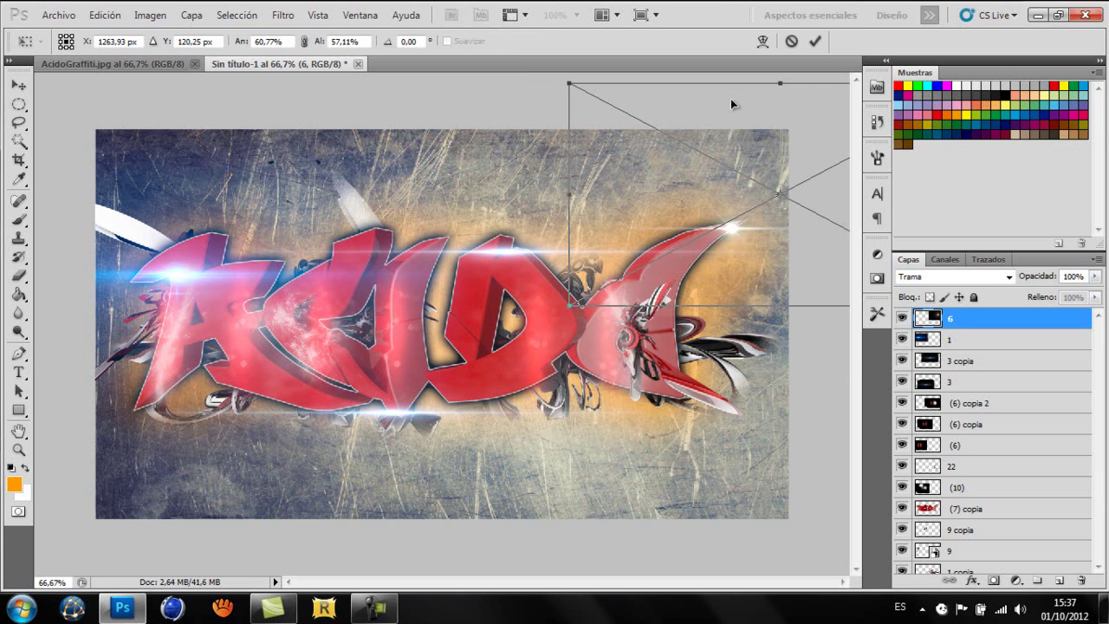
left_click(815, 43)
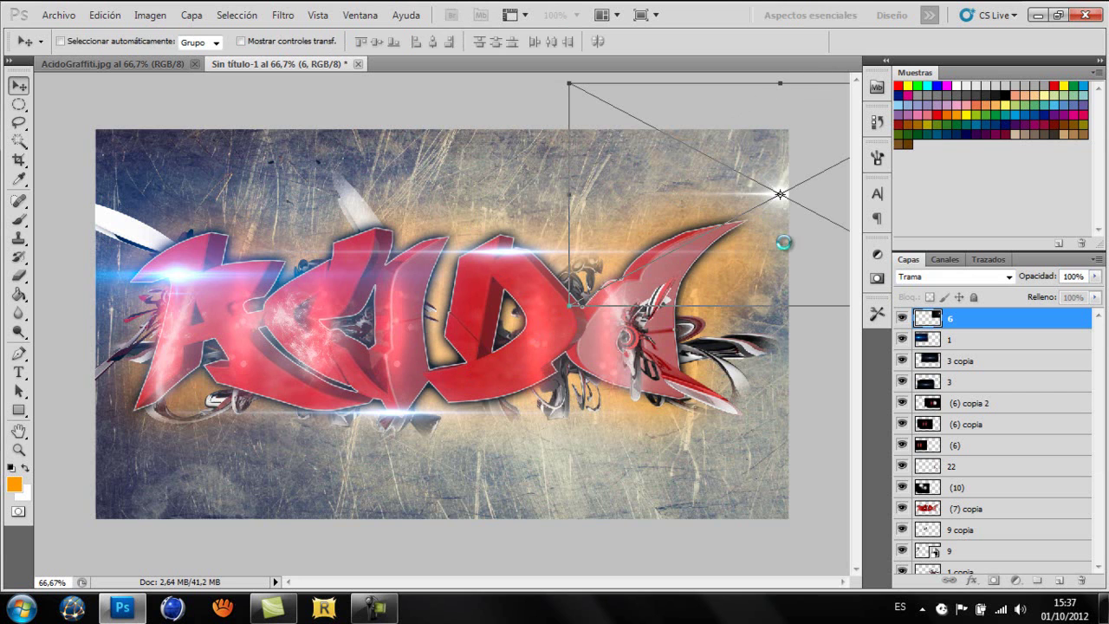
left_click_drag(755, 210, 730, 218)
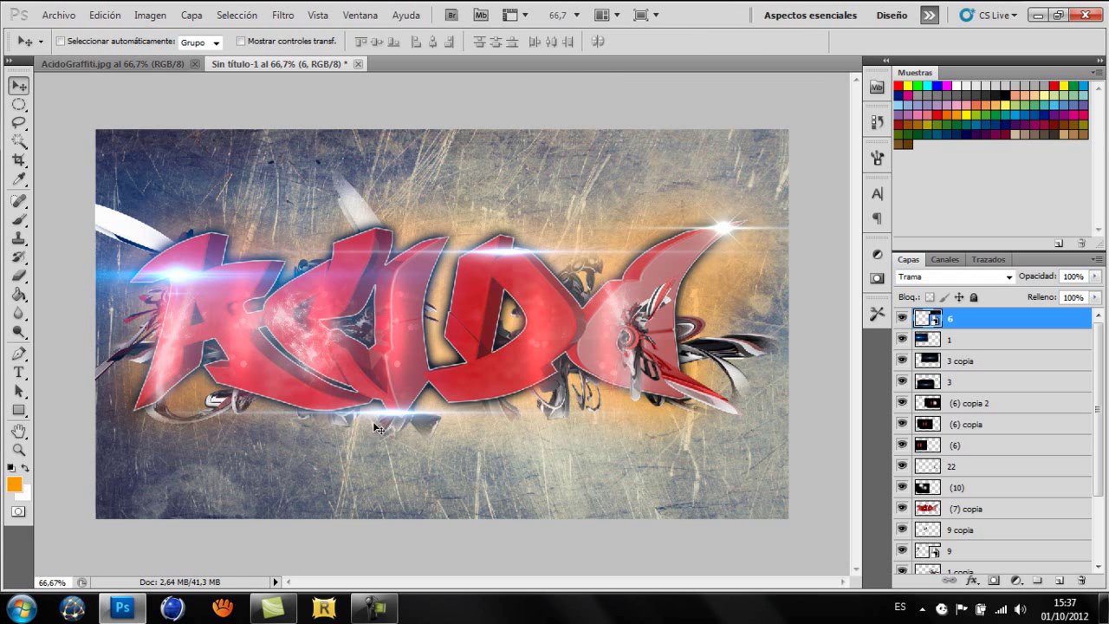
Step: Check the AcidoGraffiti.jpg reference, then place golden fire streak (21) from the Jazht Lights Pack
left_click(146, 65)
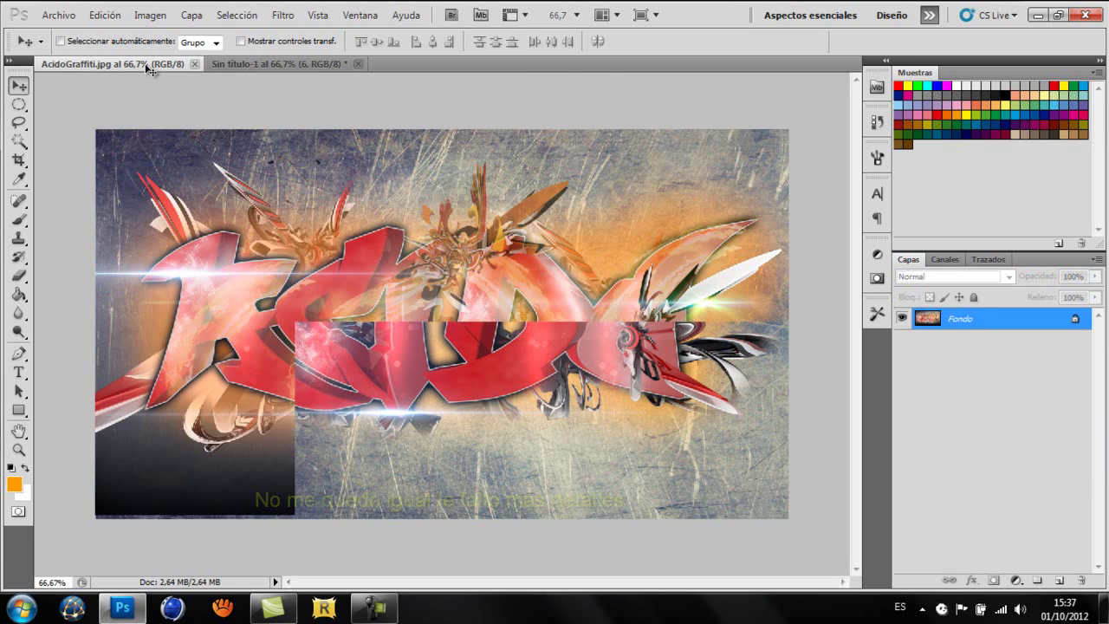
left_click(263, 63)
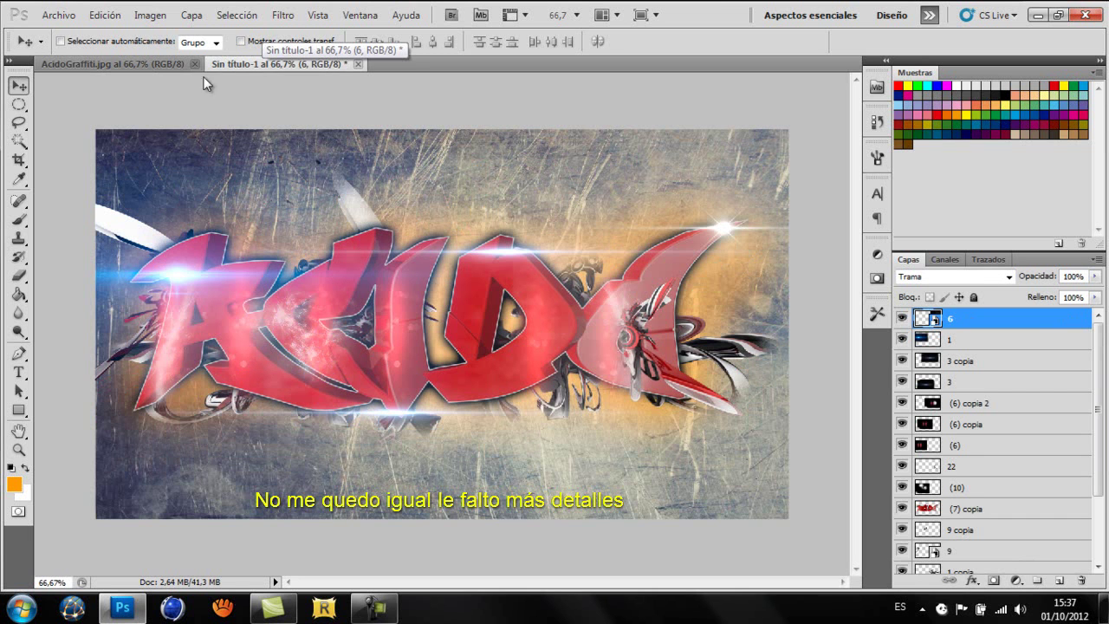
left_click(60, 15)
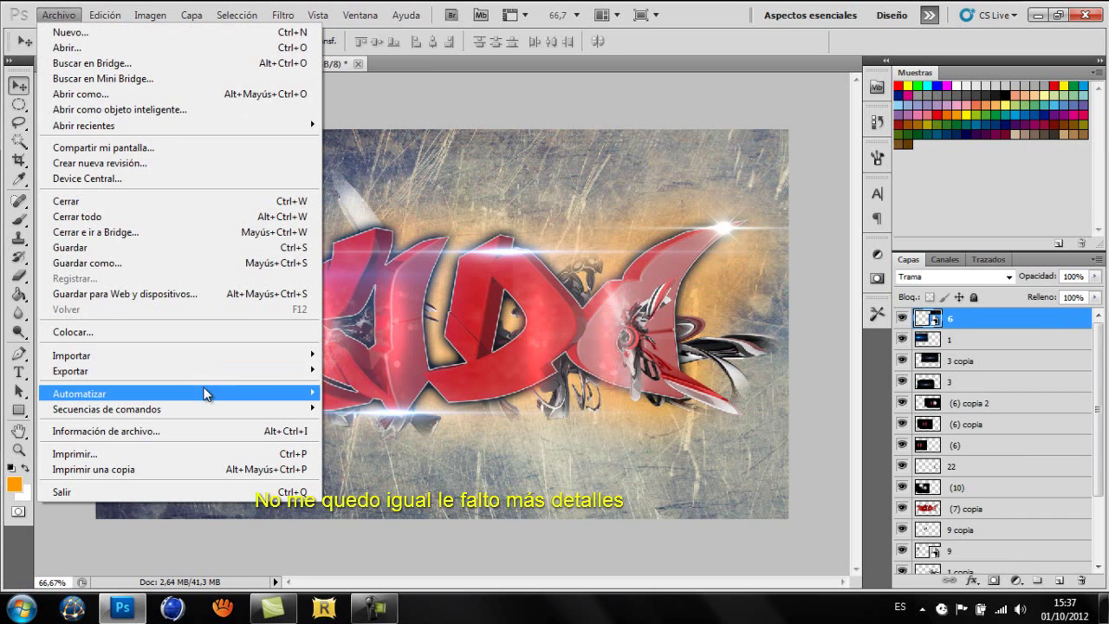
left_click(148, 329)
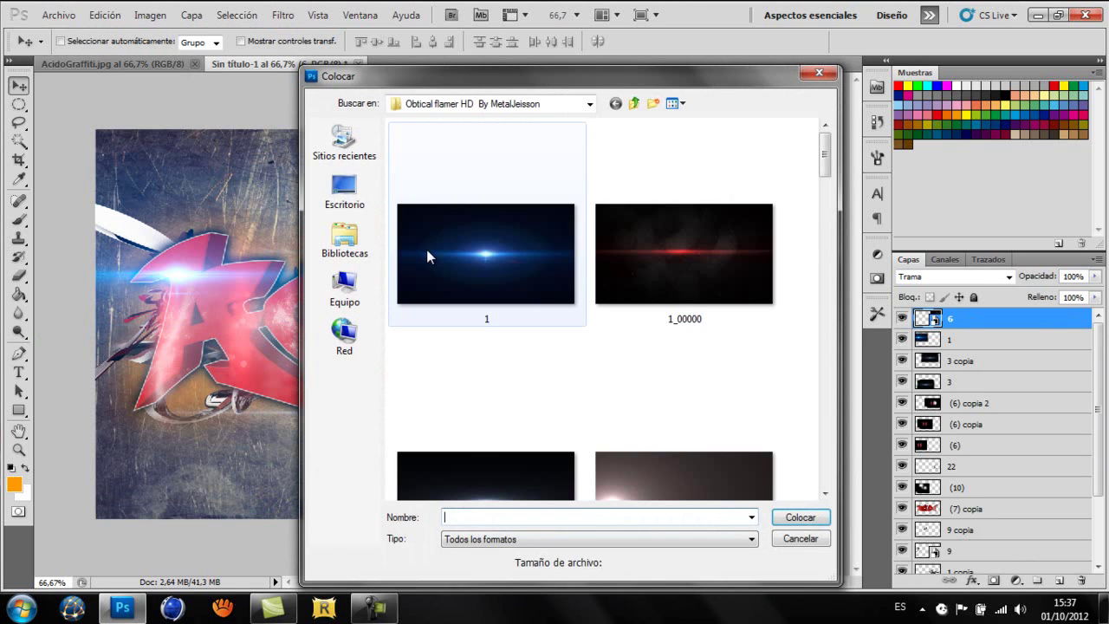
left_click(325, 205)
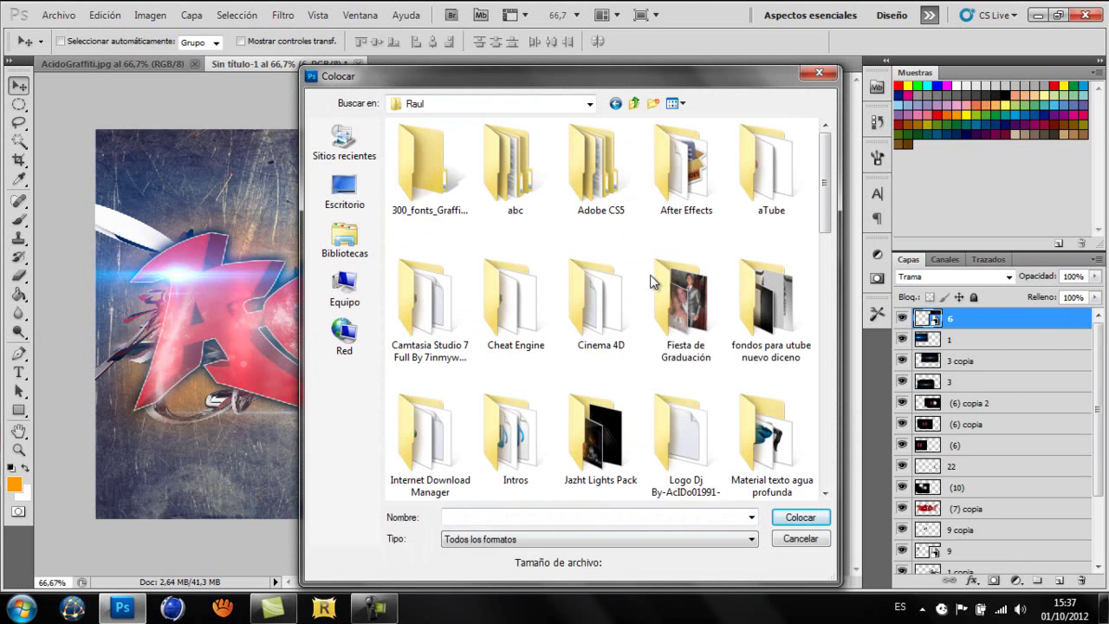
double_click(614, 440)
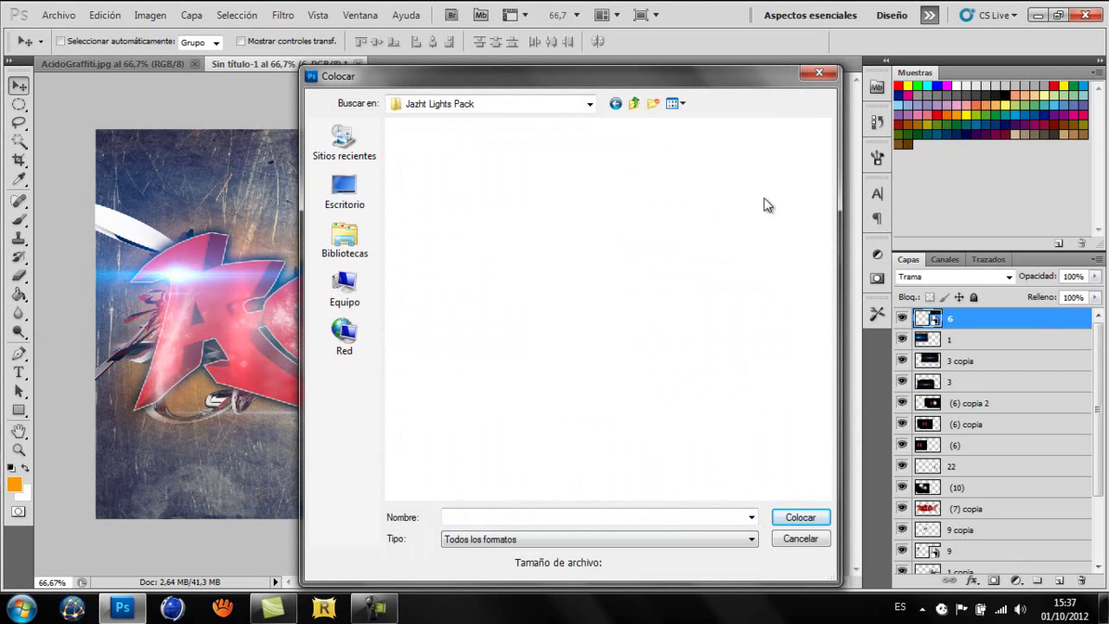
left_click_drag(824, 154, 824, 275)
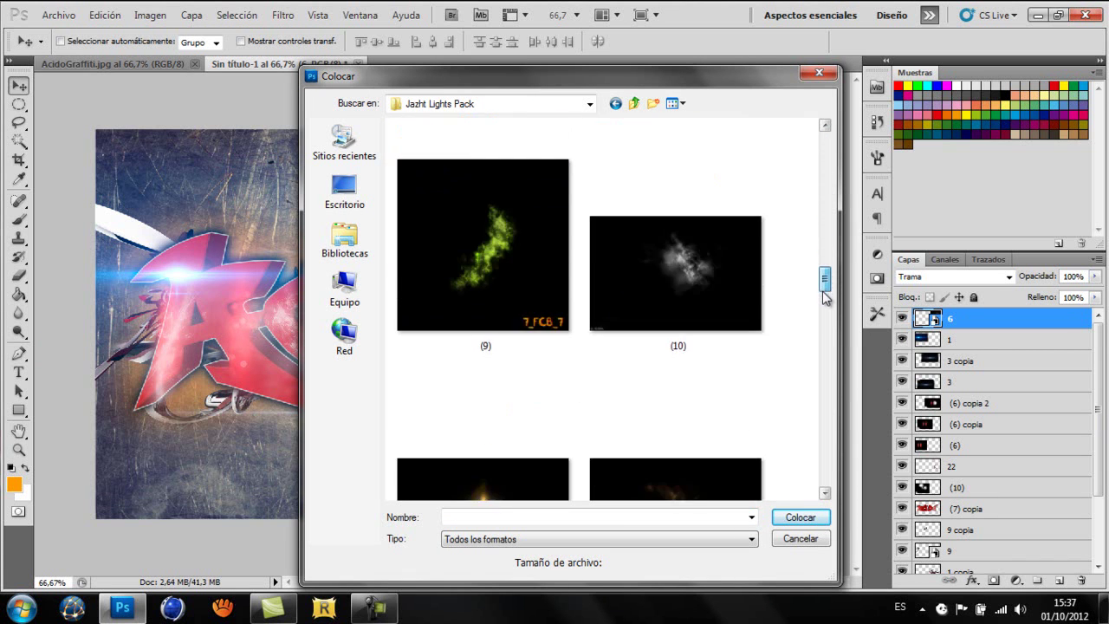
left_click_drag(823, 276, 824, 374)
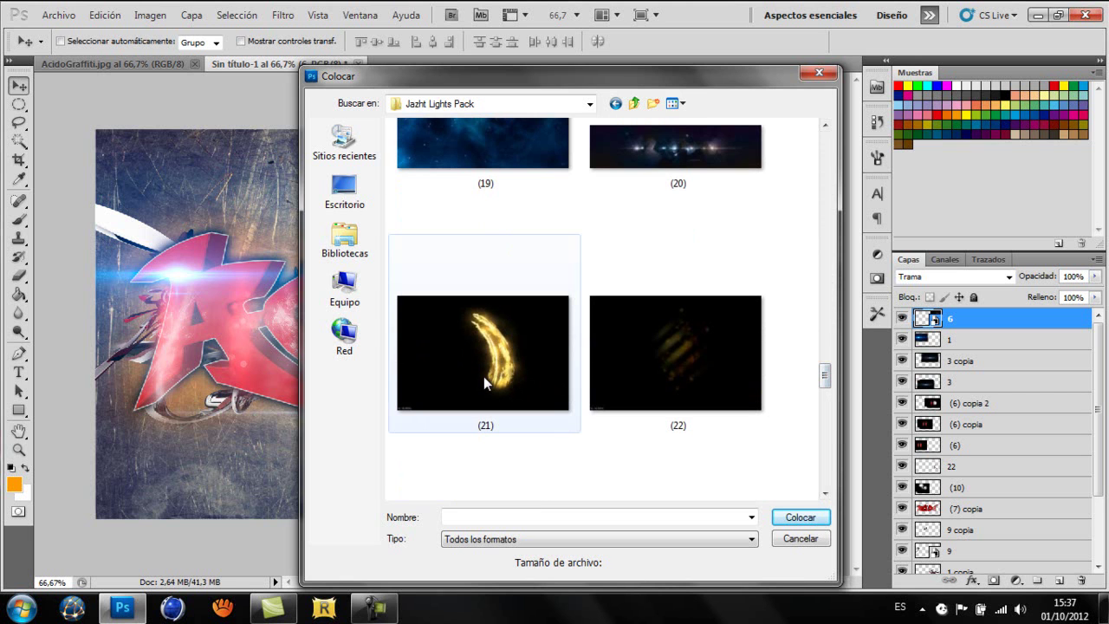
double_click(483, 376)
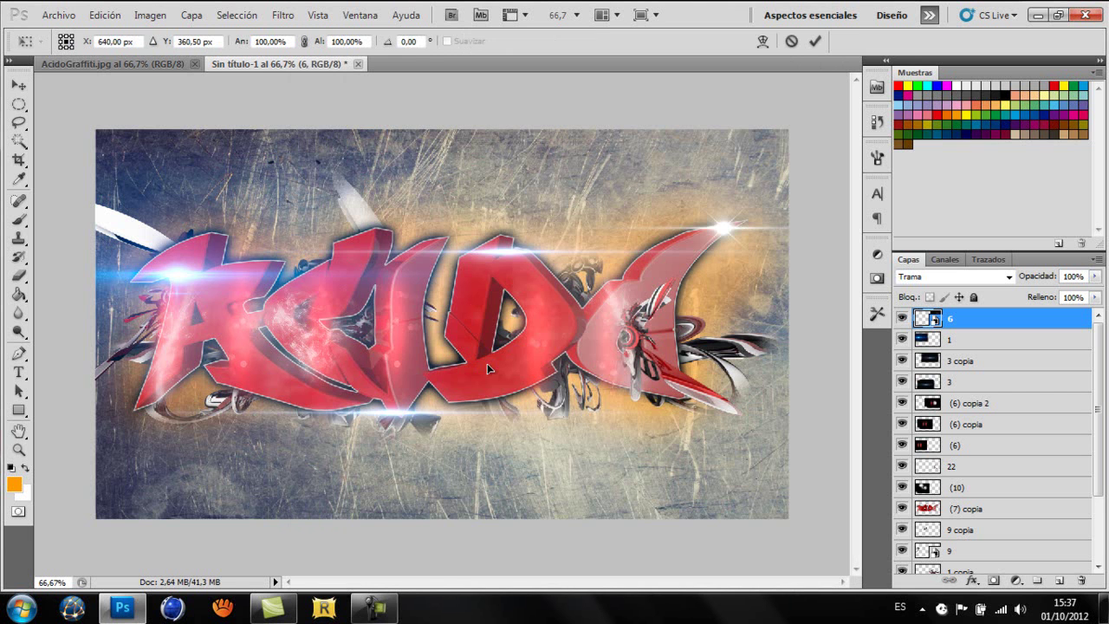
Step: Commit fire streak (21), set it to Trama blending, and rasterize it
left_click(816, 42)
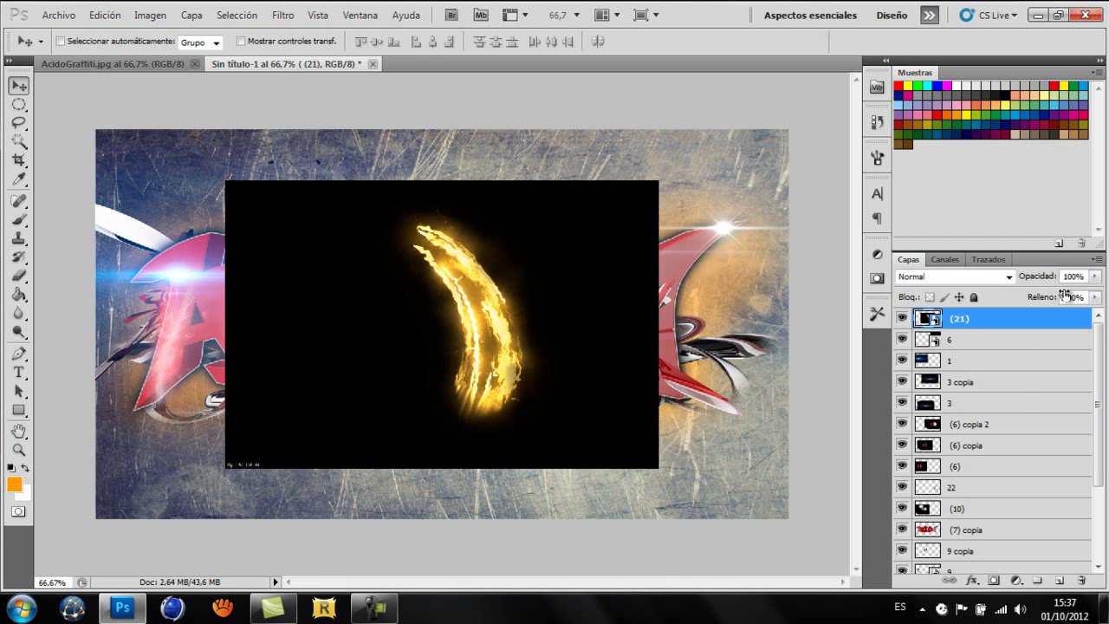
left_click(953, 277)
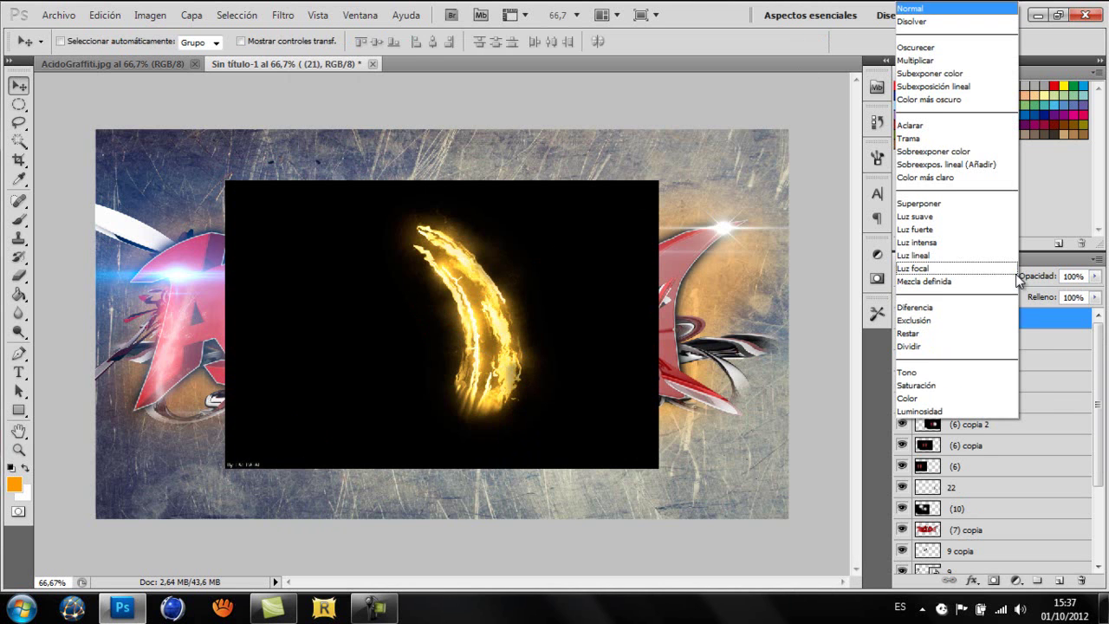
left_click(911, 153)
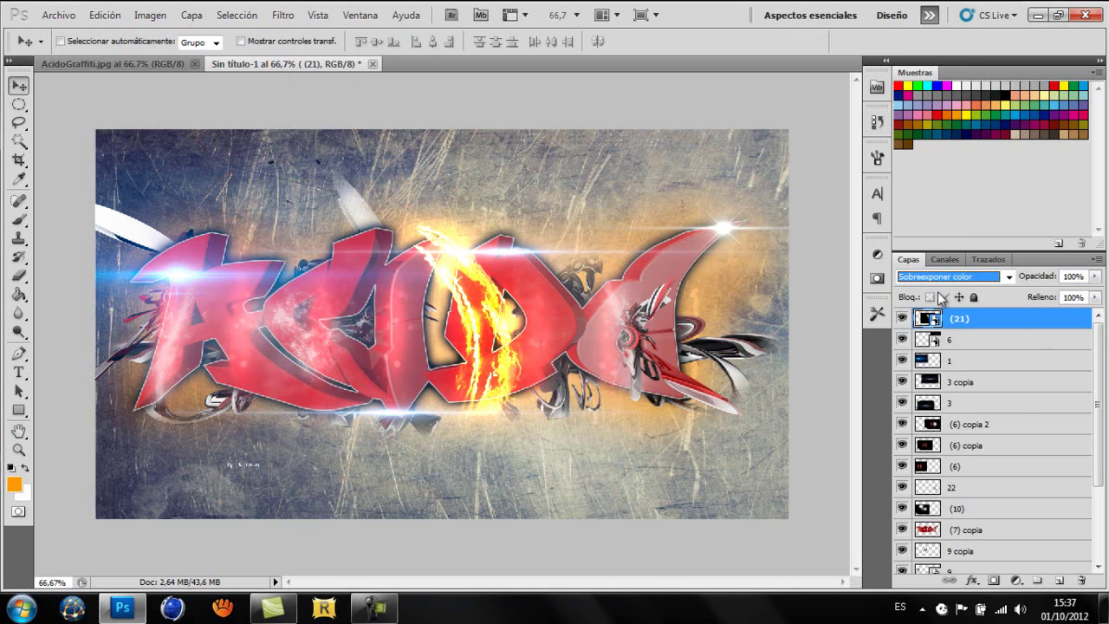
left_click(943, 279)
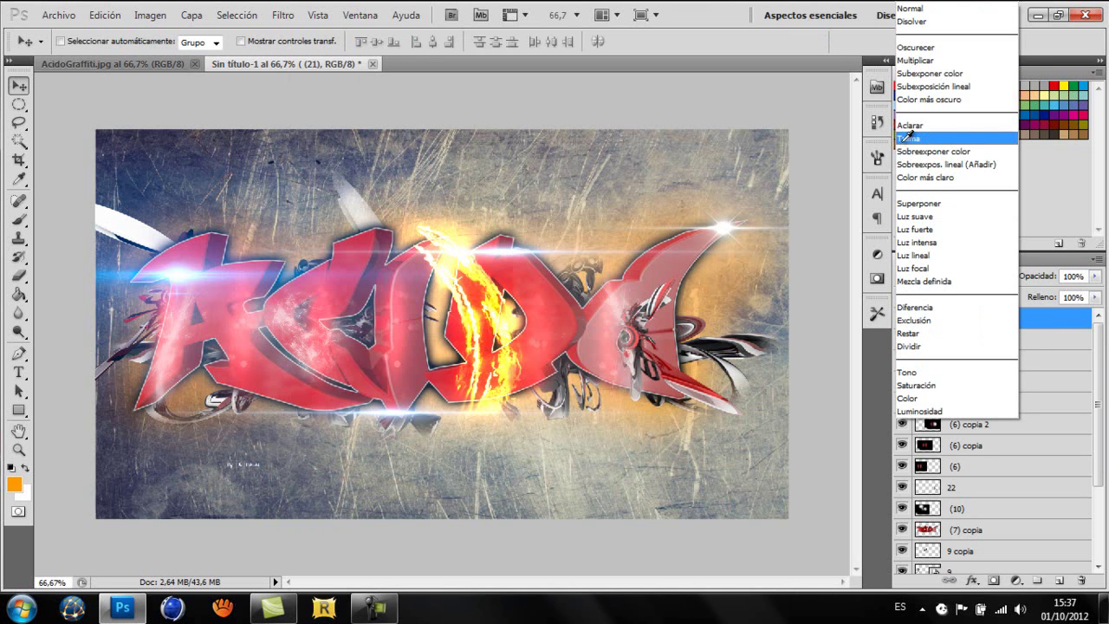
left_click(918, 136)
key("e")
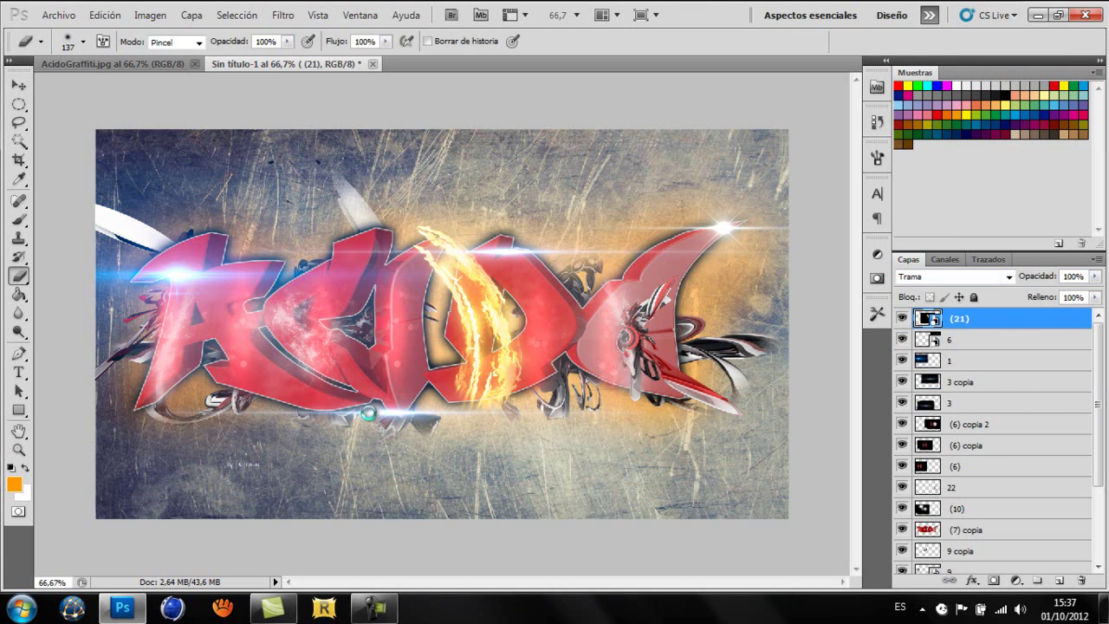
left_click(513, 237)
left_click(515, 239)
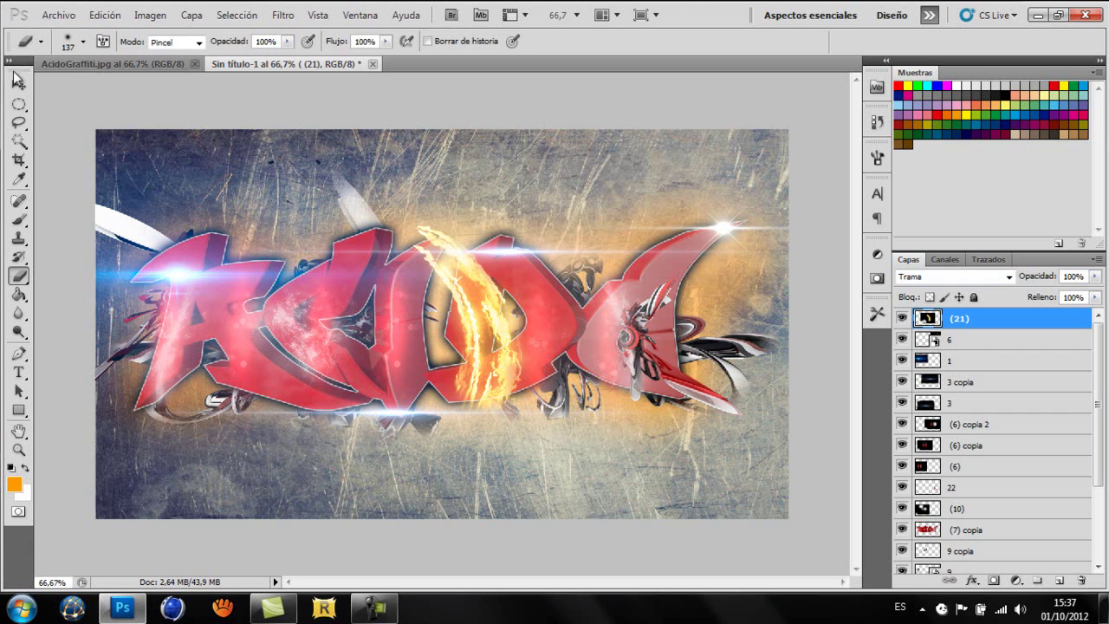
Step: Flip the fire streak, rotate it about 16°, move it onto the first letters at 72% opacity
key("v")
left_click_drag(502, 357, 311, 382)
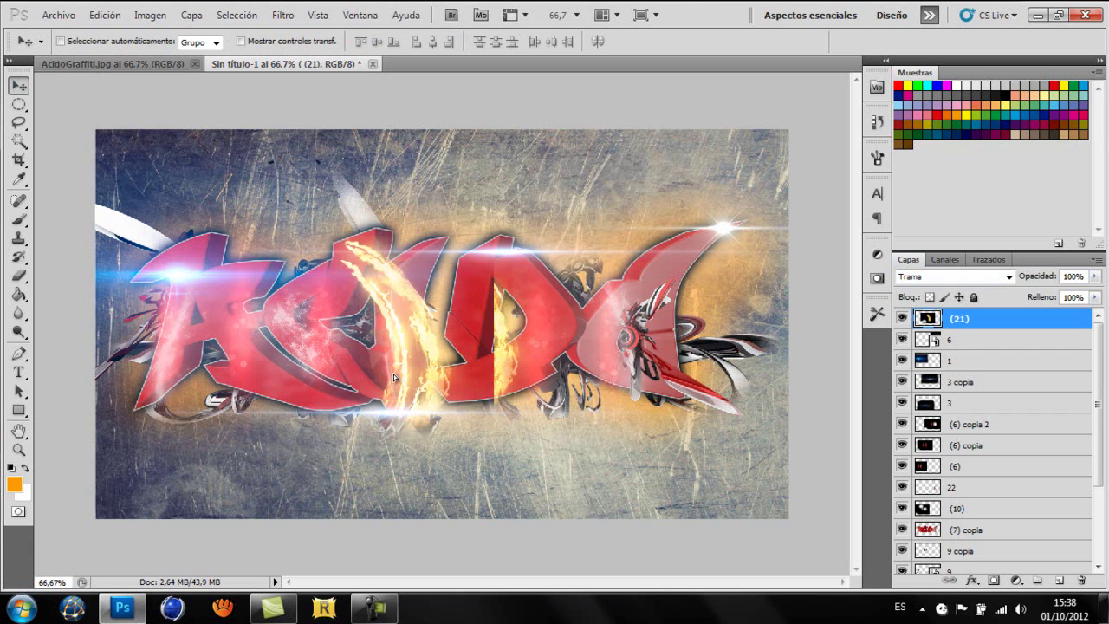
key("ctrl+t")
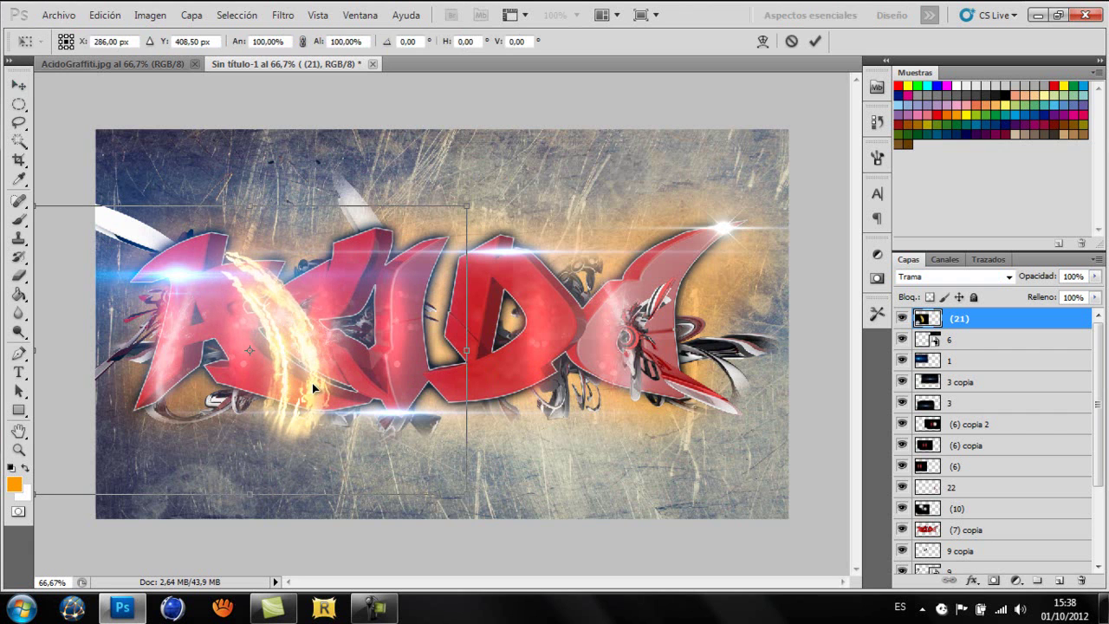
right_click(312, 383)
left_click(364, 353)
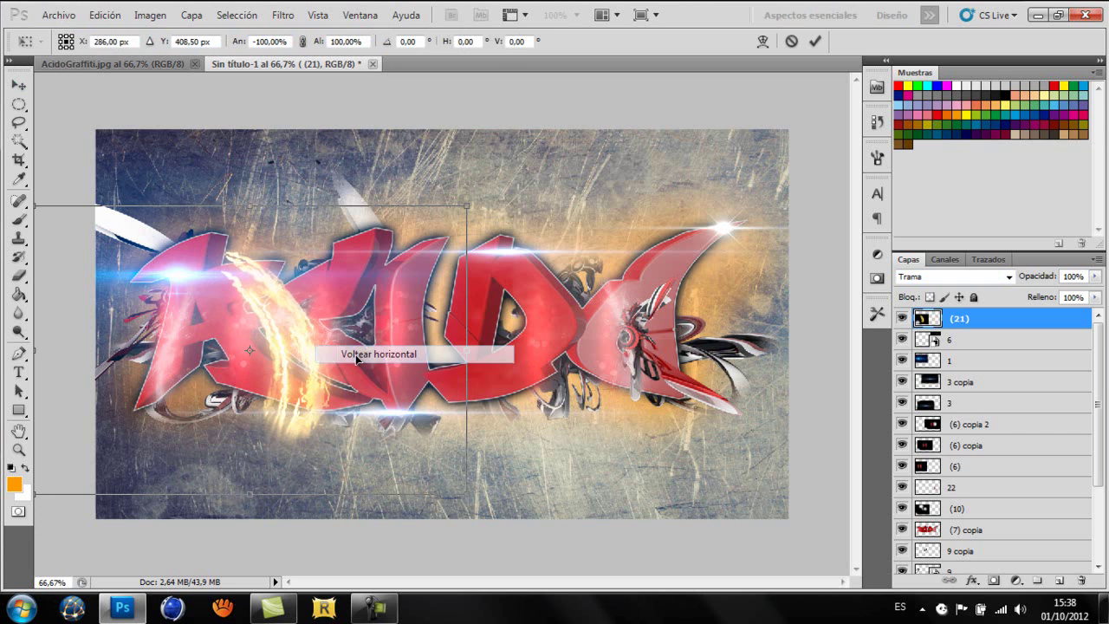
left_click_drag(488, 179, 526, 253)
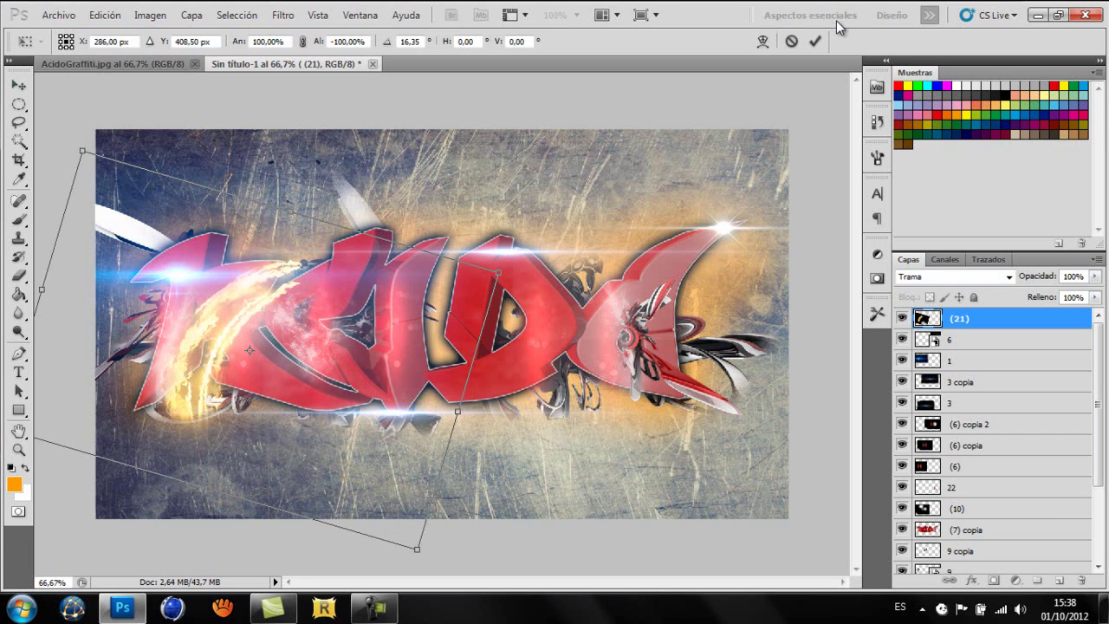
left_click(816, 43)
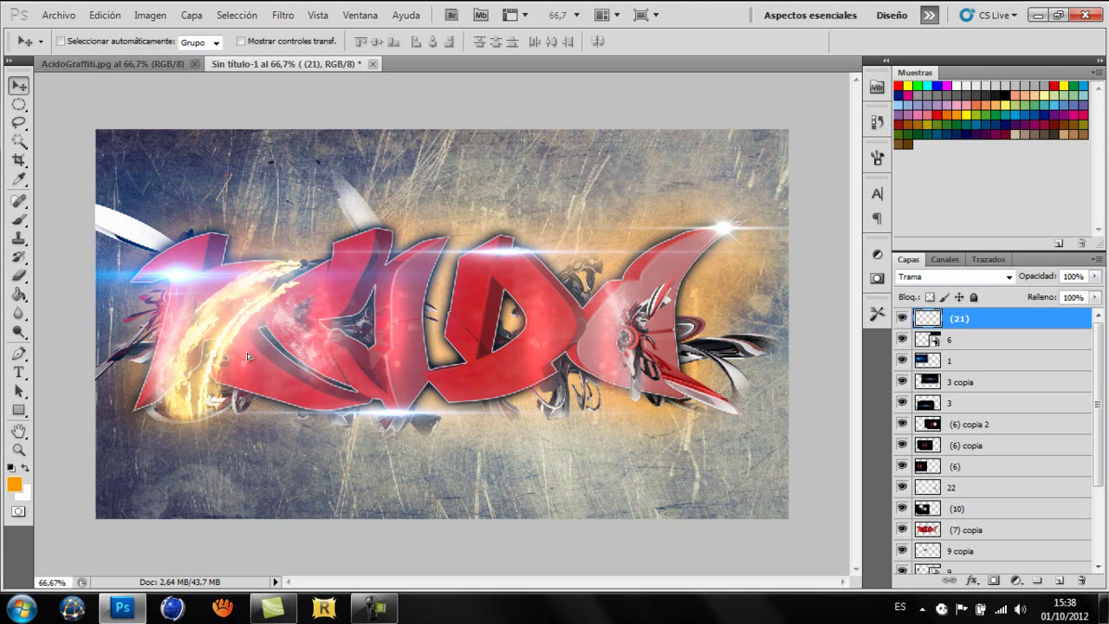
left_click_drag(244, 349, 237, 346)
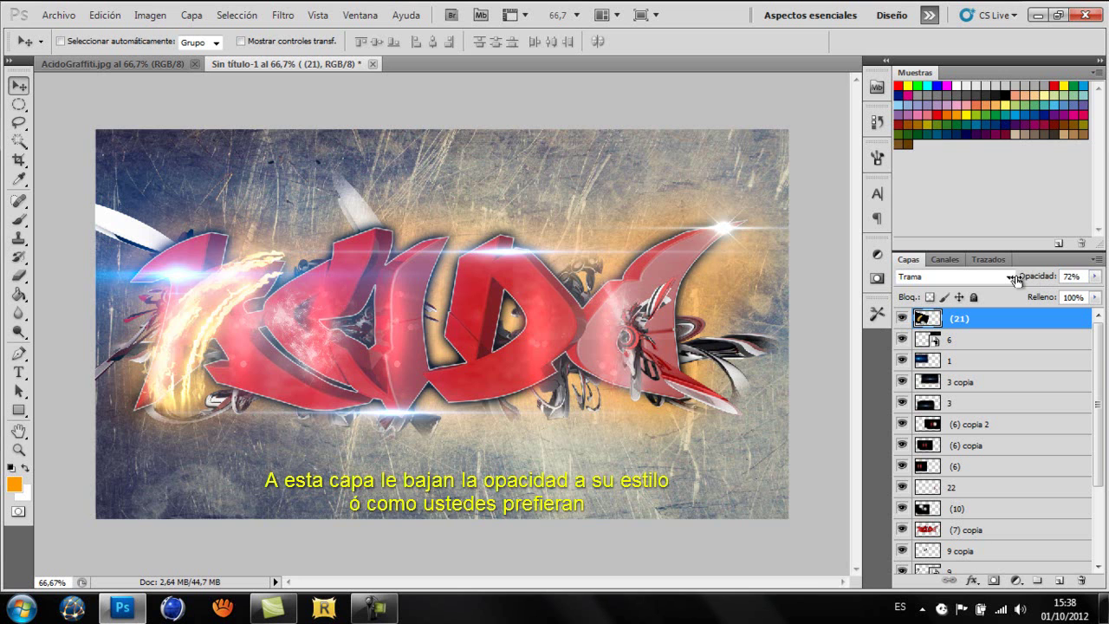
left_click_drag(1015, 279, 1009, 280)
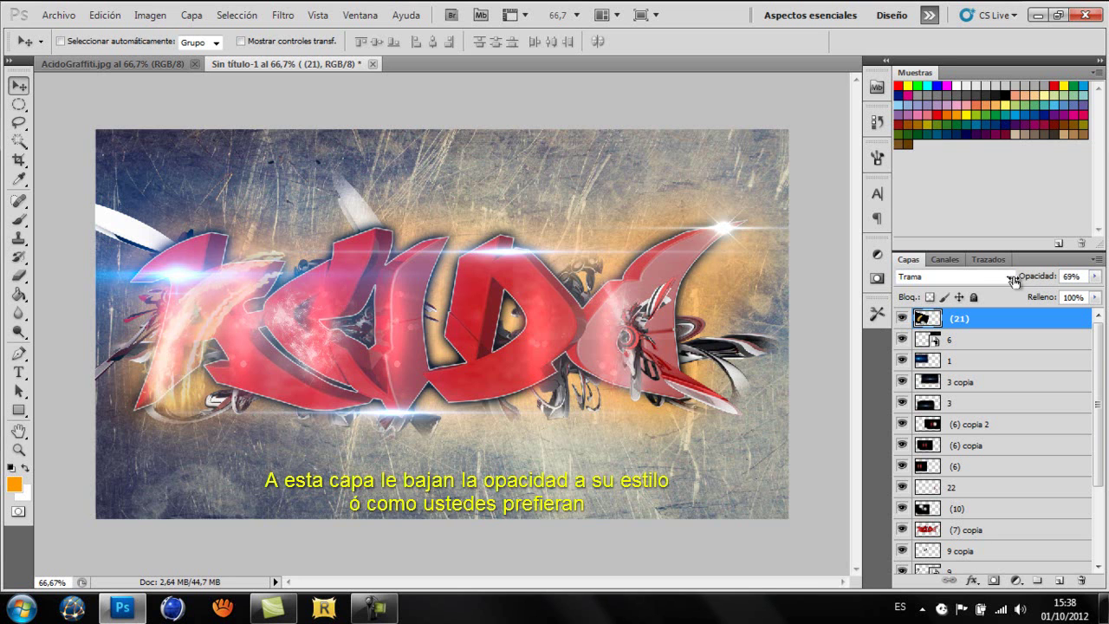
Step: Erase the lower-left fire glow and add a mirrored copy over the middle letters
key("e")
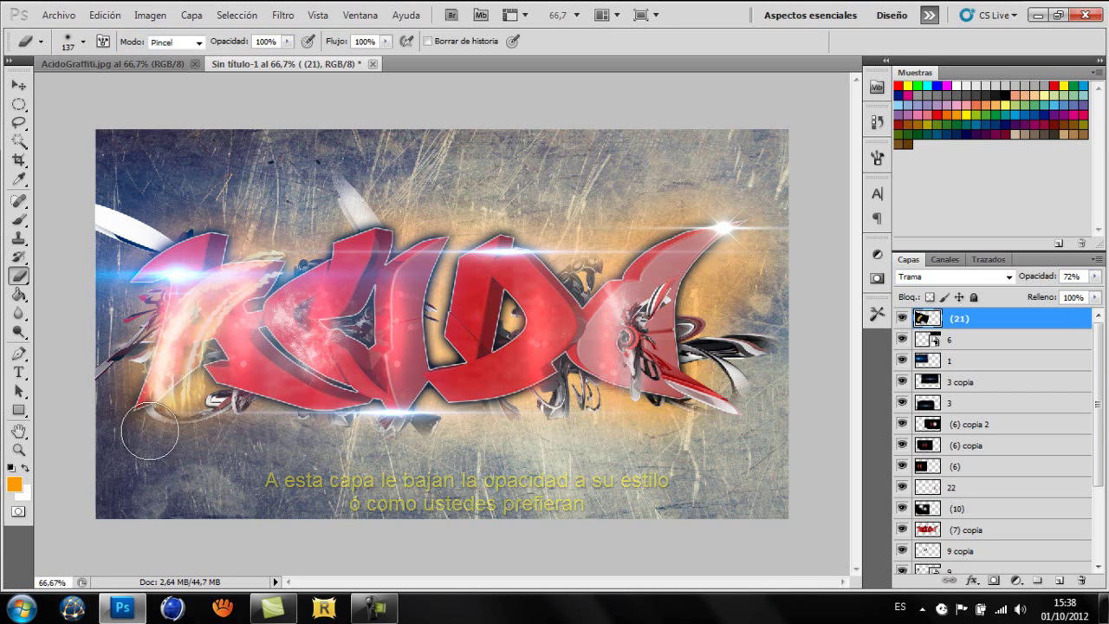
left_click_drag(138, 390, 197, 416)
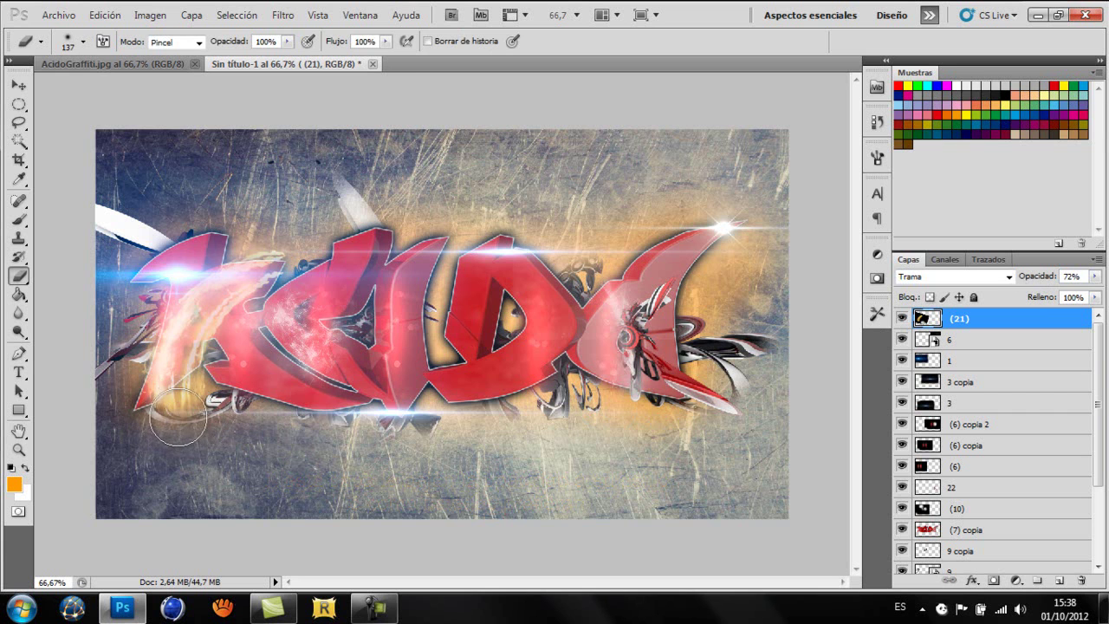
key("ctrl+j")
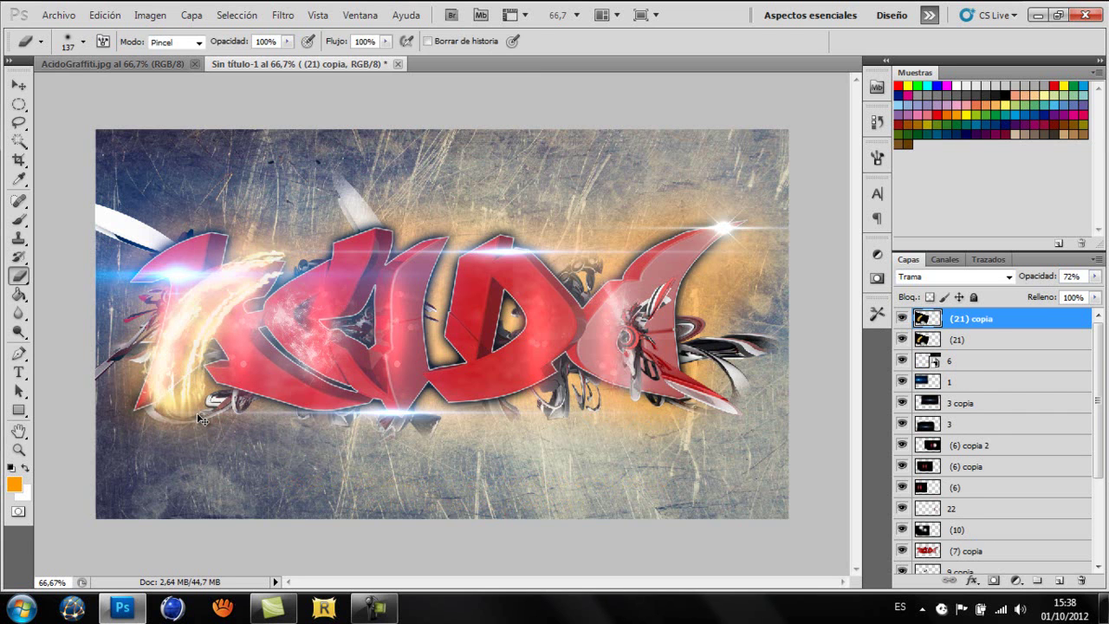
key("ctrl+t")
right_click(263, 380)
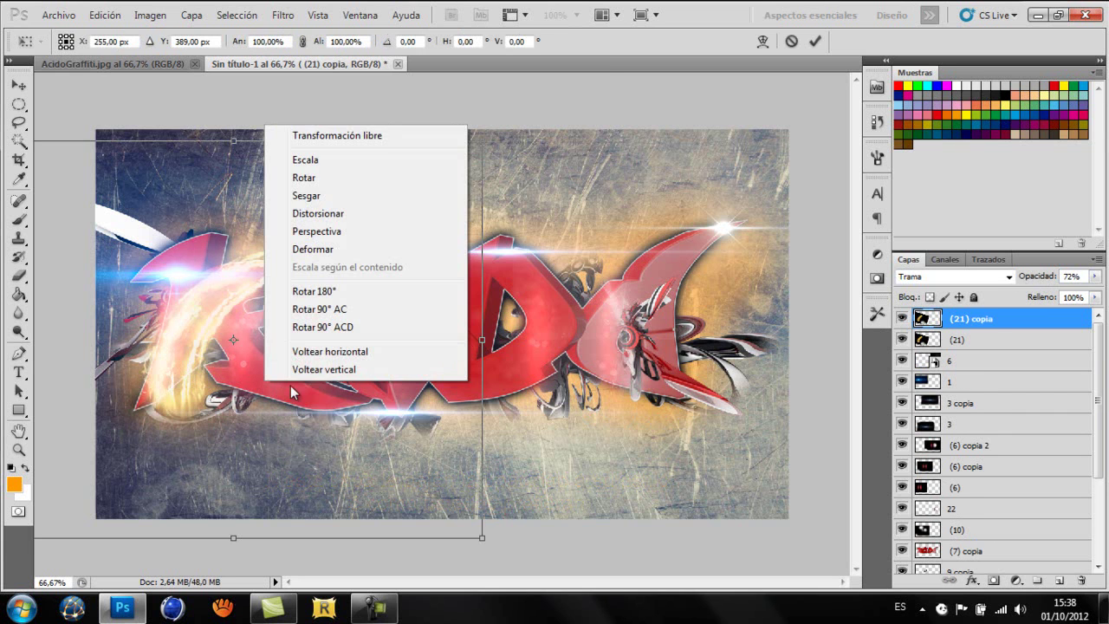
left_click(339, 351)
left_click_drag(302, 372, 408, 377)
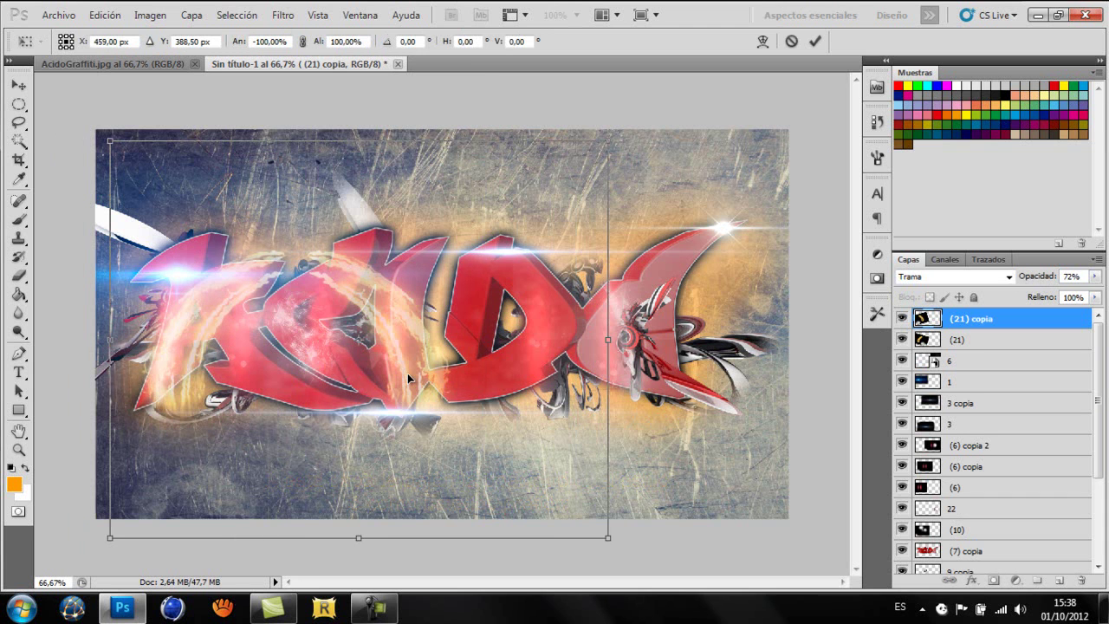
left_click(813, 41)
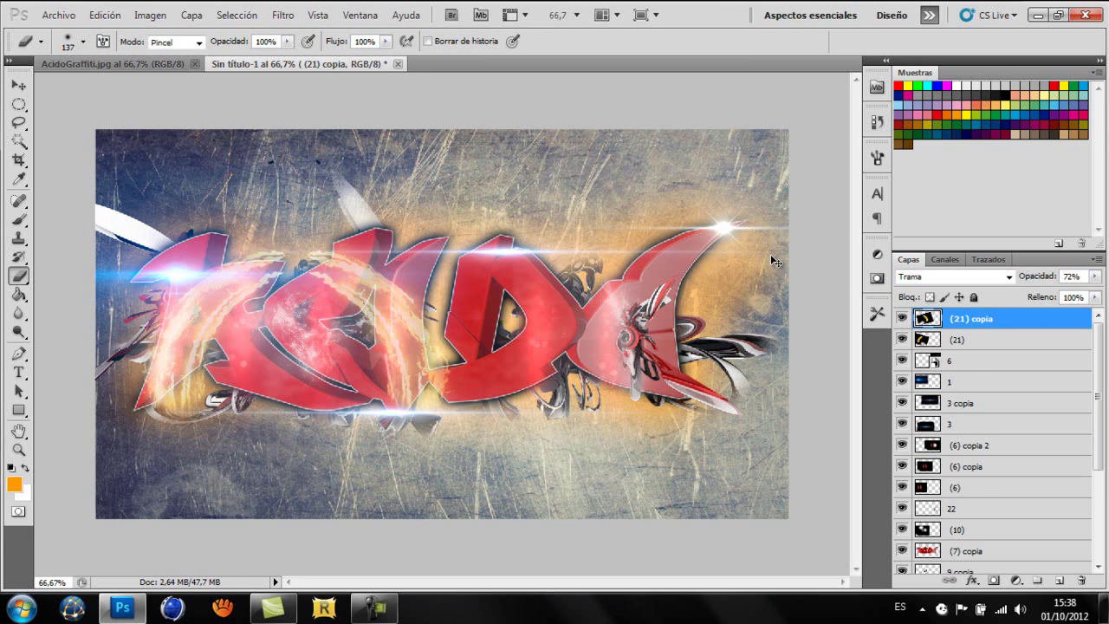
Step: Add a second mirrored copy rotated about 12° over the last letters, erasing stray streaks near the D
key("ctrl+j")
key("ctrl+t")
right_click(509, 390)
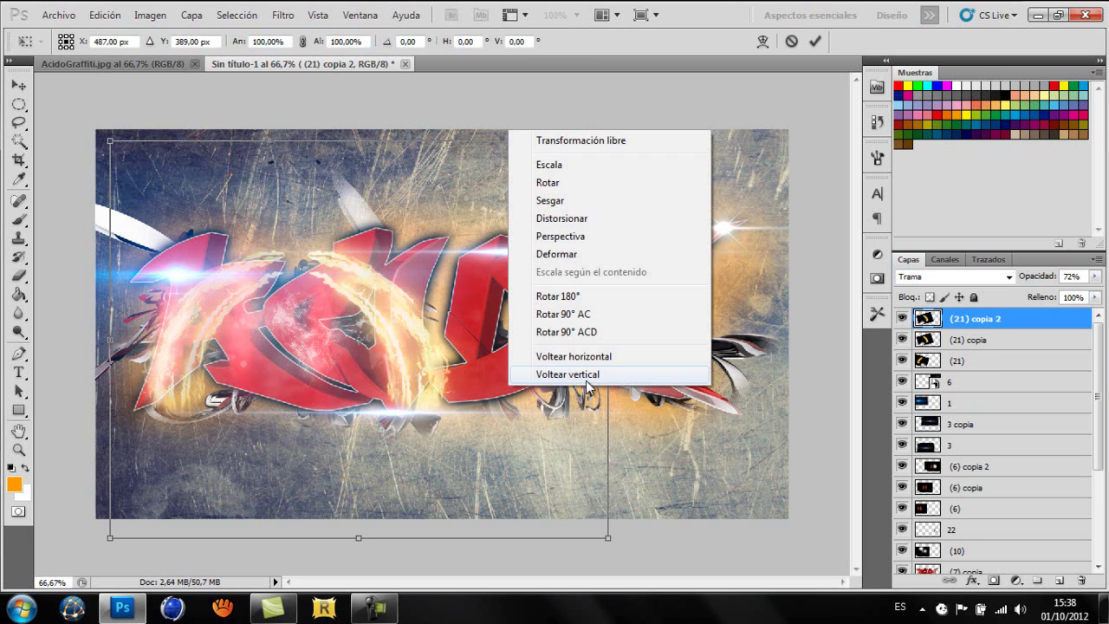
left_click(590, 356)
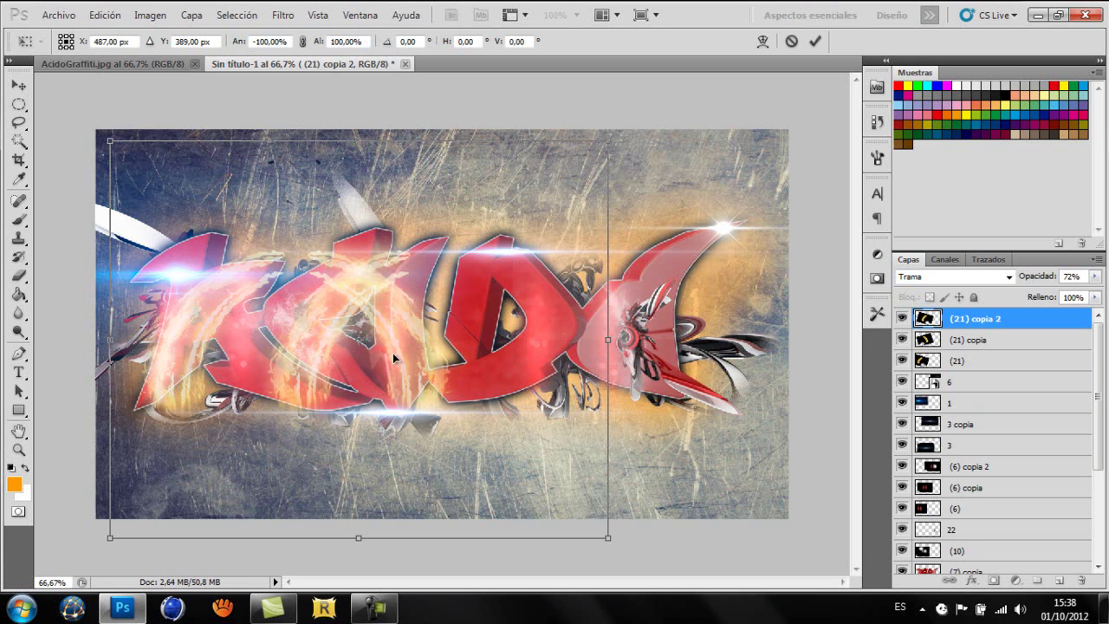
left_click_drag(312, 357, 545, 363)
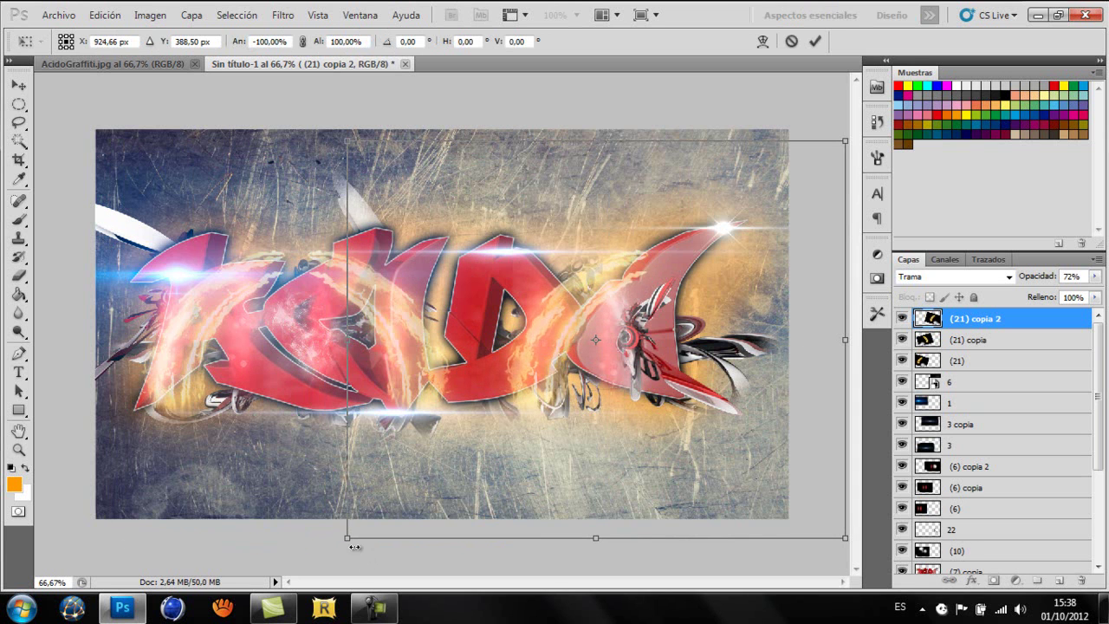
left_click_drag(339, 546, 271, 506)
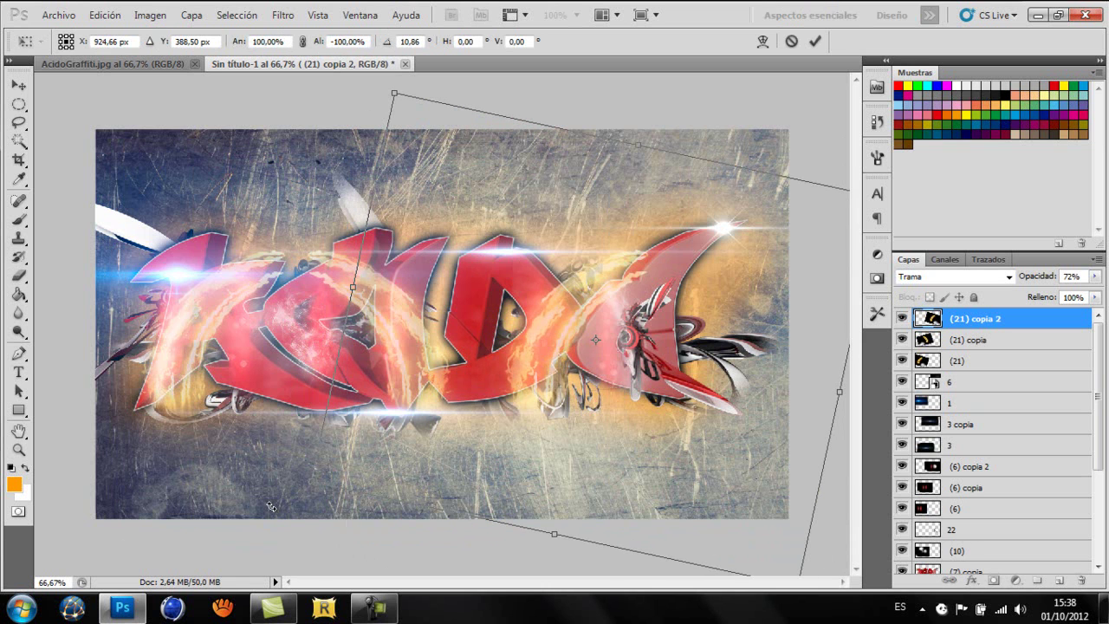
left_click(815, 44)
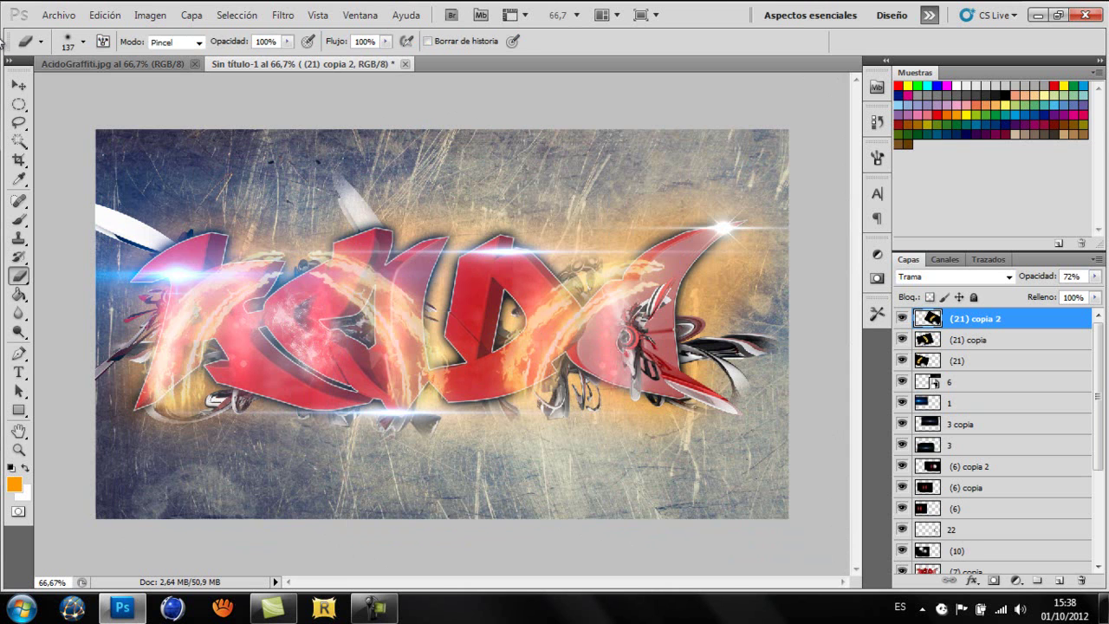
left_click_drag(556, 330, 543, 330)
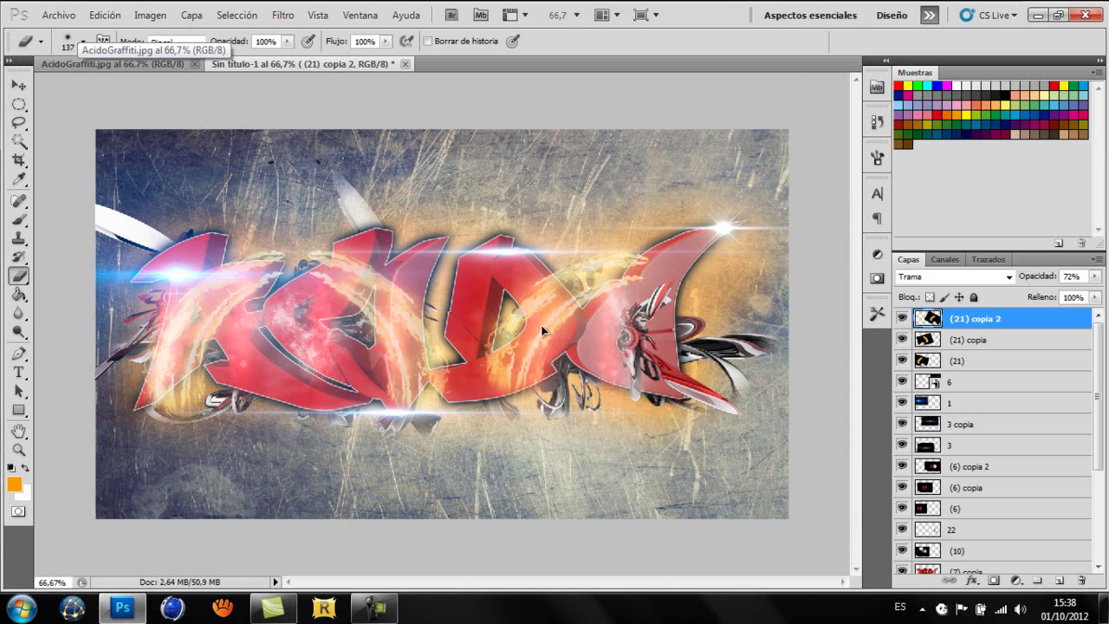
Step: Merge fire layers (21), (21) copia and (21) copia 2 into one layer
left_click(999, 367, "ctrl")
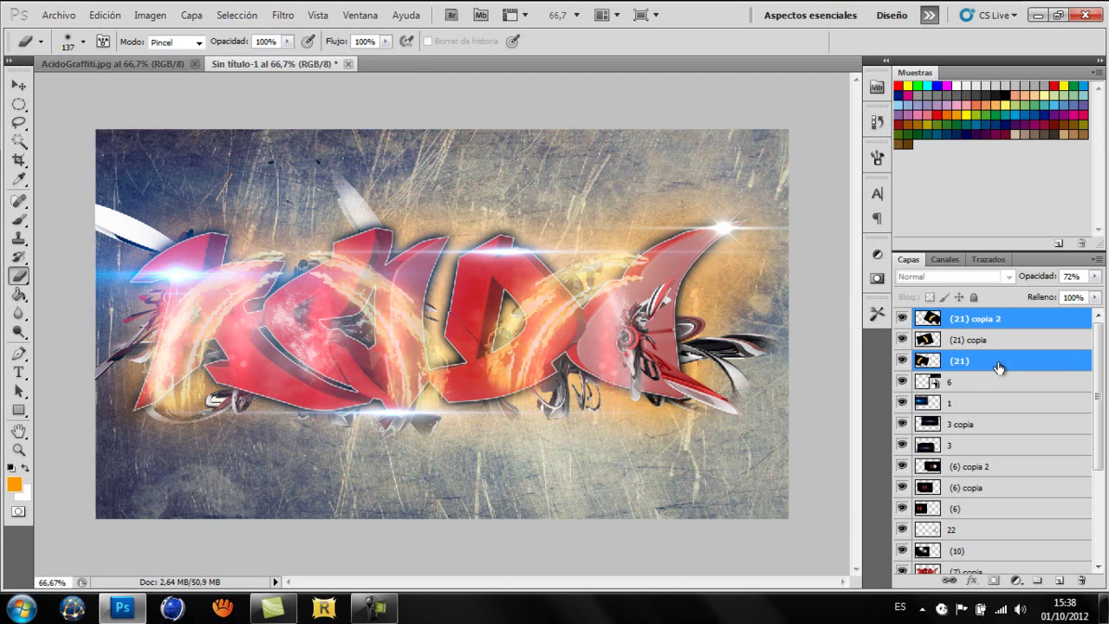
key("ctrl+e")
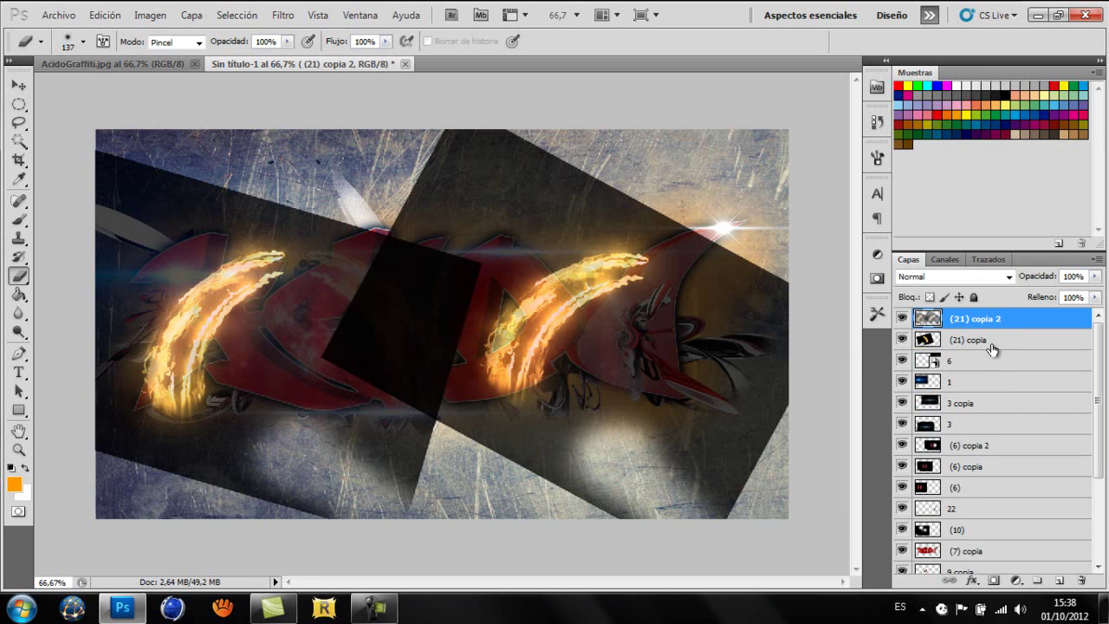
left_click(991, 349, "ctrl")
key("ctrl+e")
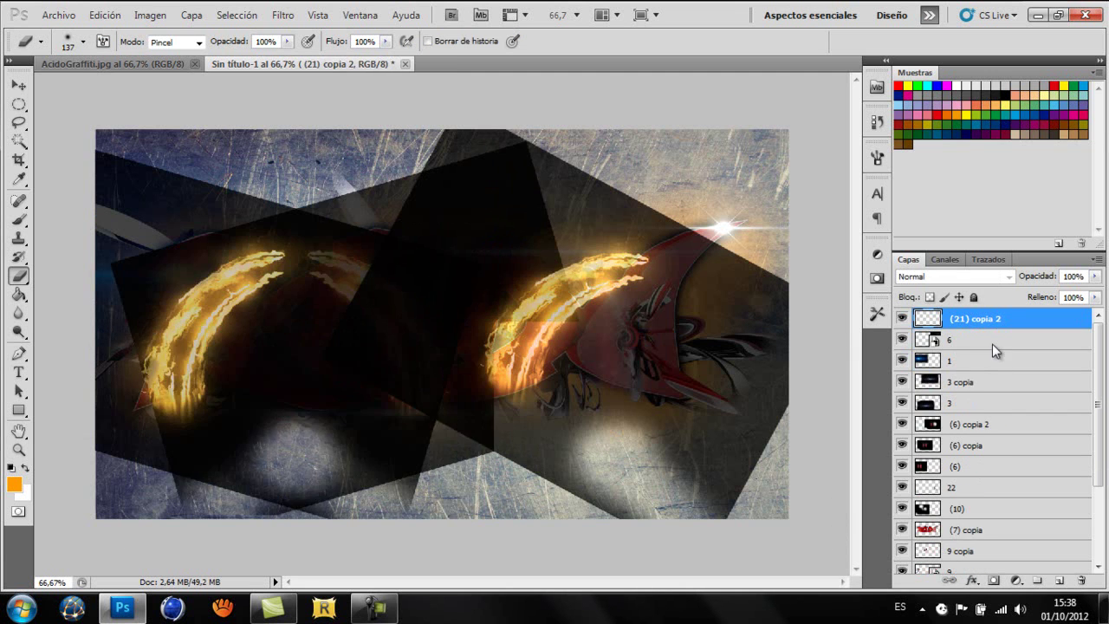
Step: Set the merged fire layer to Trama and erase texture from the left letters
left_click(997, 278)
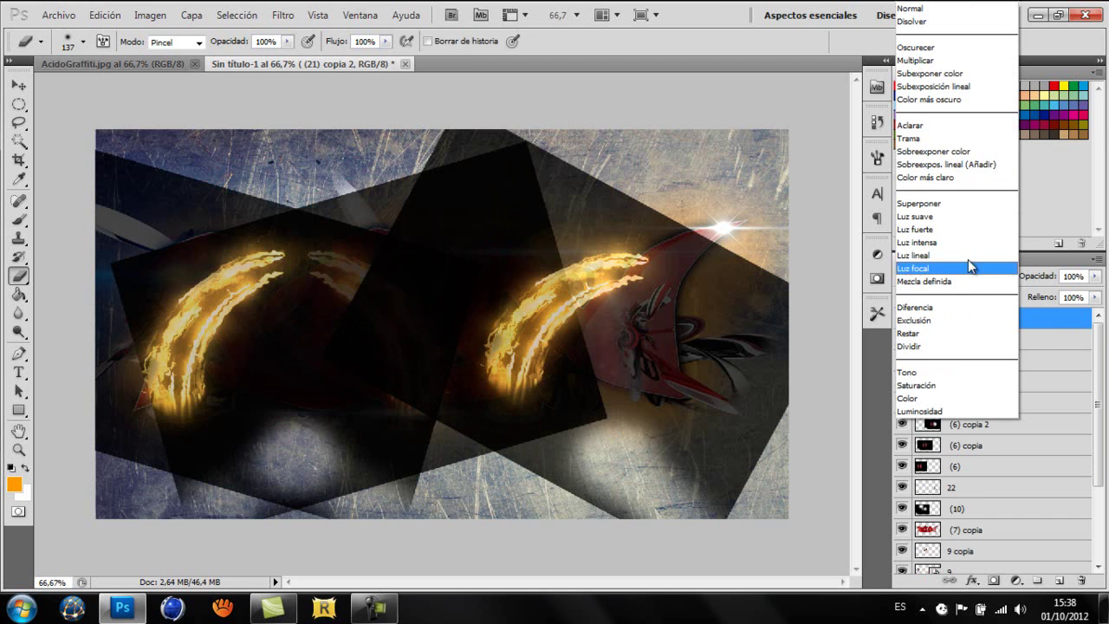
left_click(925, 137)
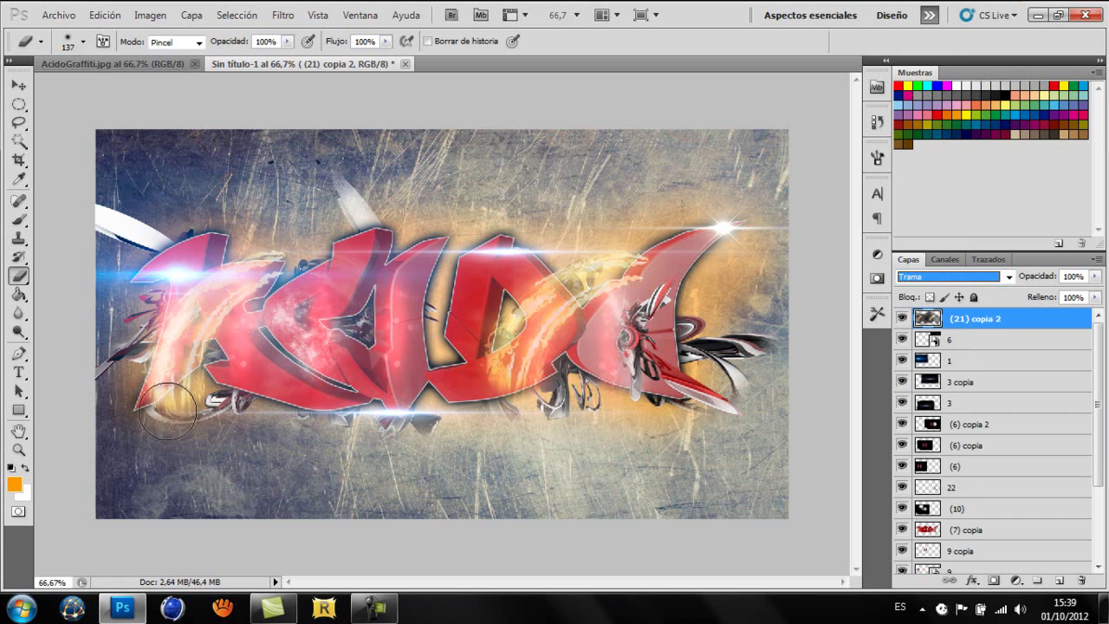
mouse_move(182, 404)
left_mouse_down()
mouse_move(196, 407)
mouse_move(169, 414)
left_mouse_up()
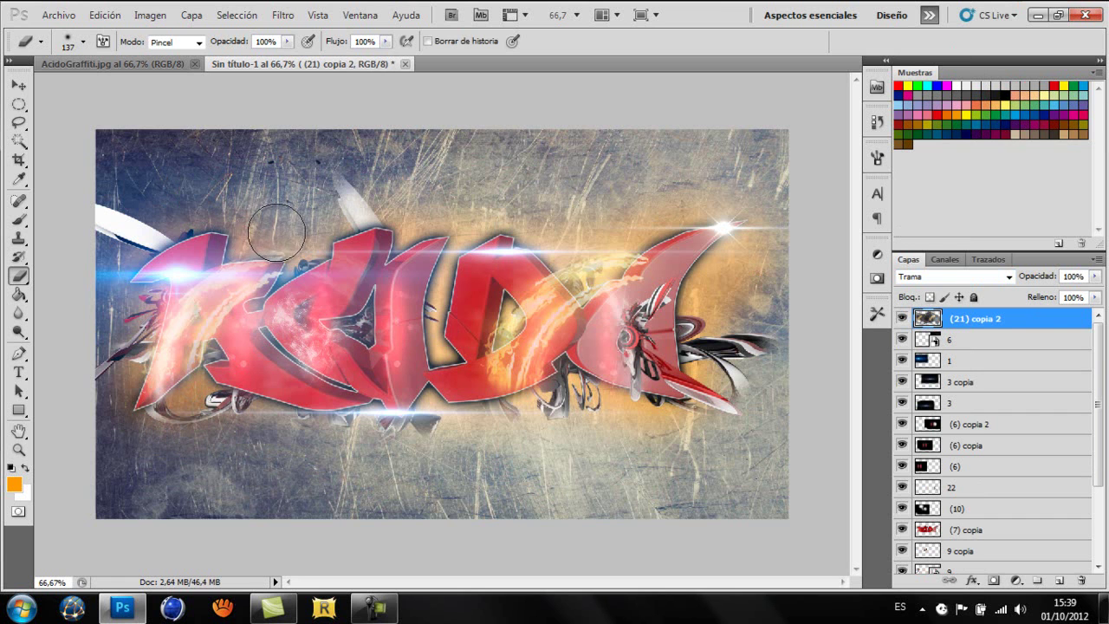
mouse_move(286, 260)
left_mouse_down()
mouse_move(309, 286)
mouse_move(642, 345)
mouse_move(572, 234)
mouse_move(582, 268)
mouse_move(597, 233)
mouse_move(620, 241)
left_mouse_up()
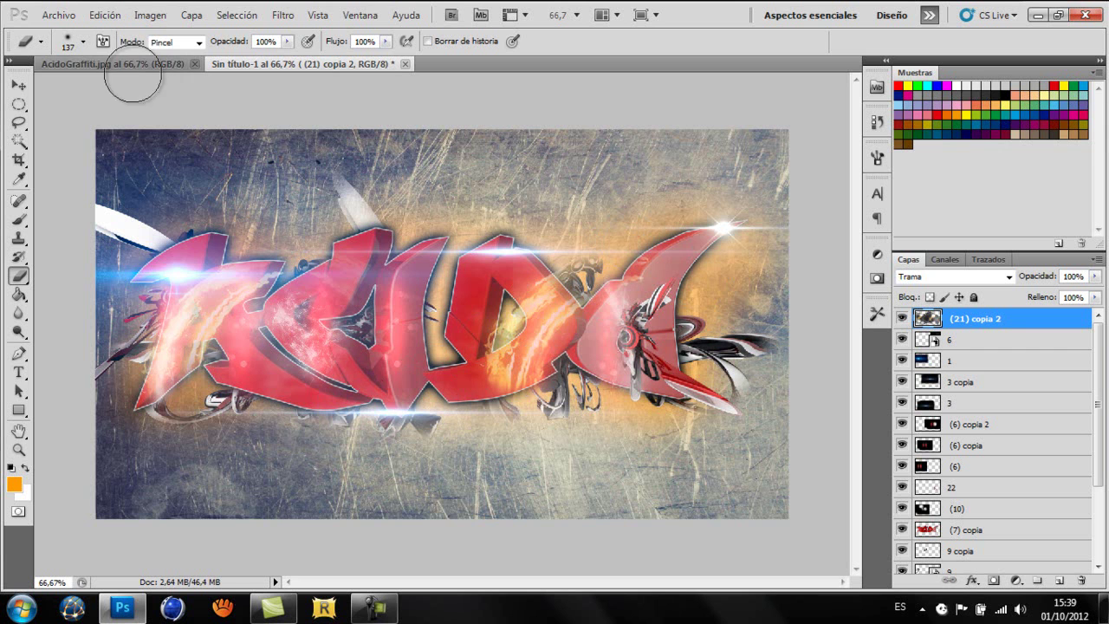
Step: Duplicate the texture overlay, flip it horizontally and shift it left
key("ctrl+j")
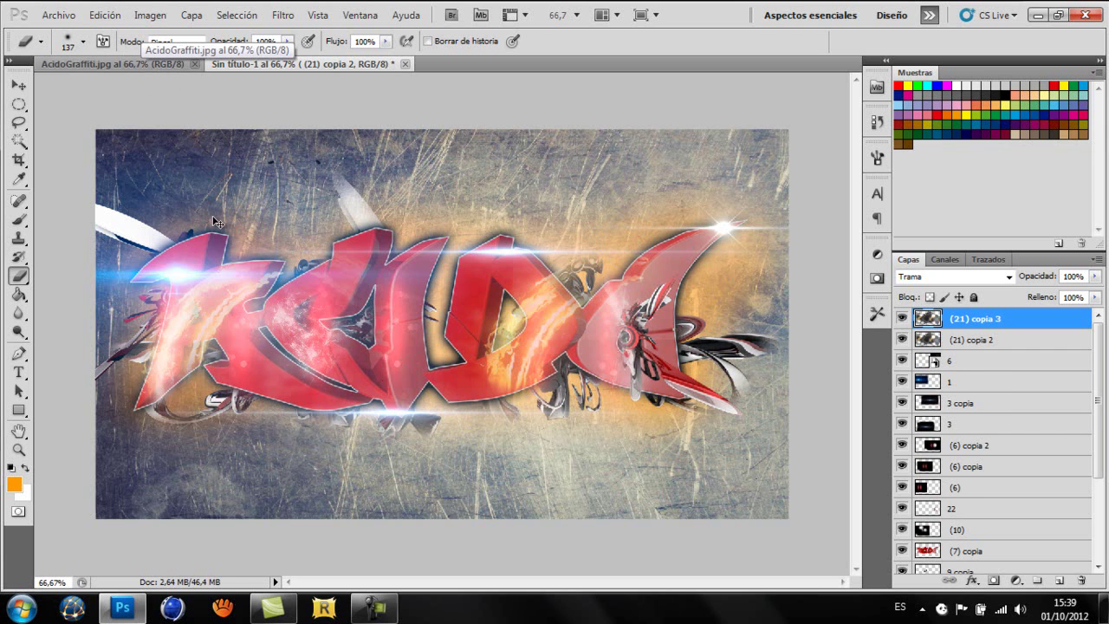
key("ctrl+t")
right_click(582, 453)
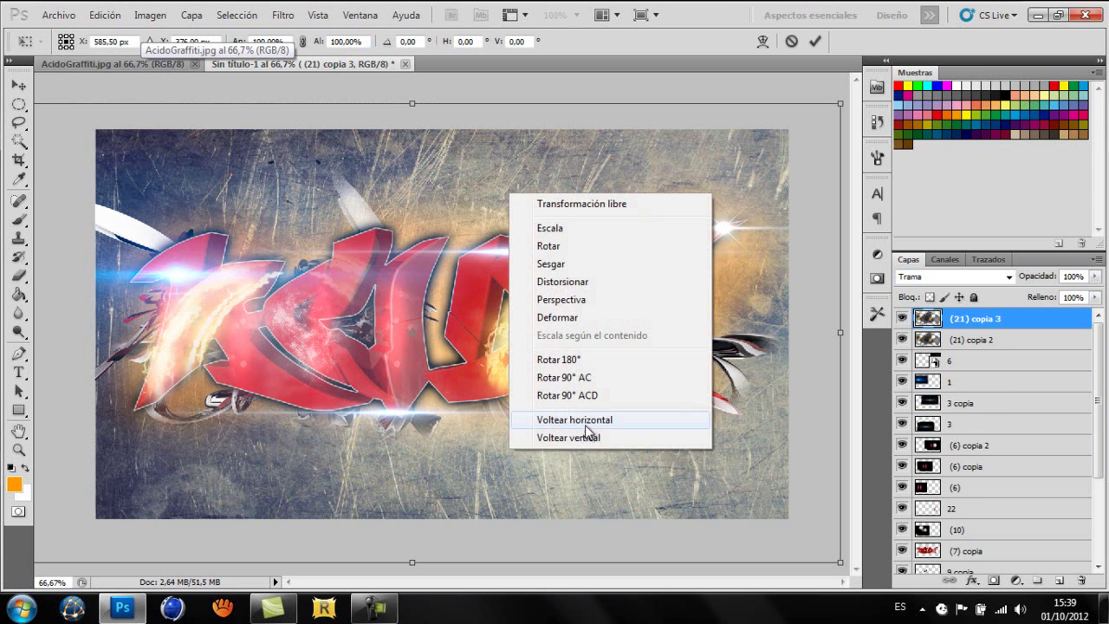
left_click(600, 420)
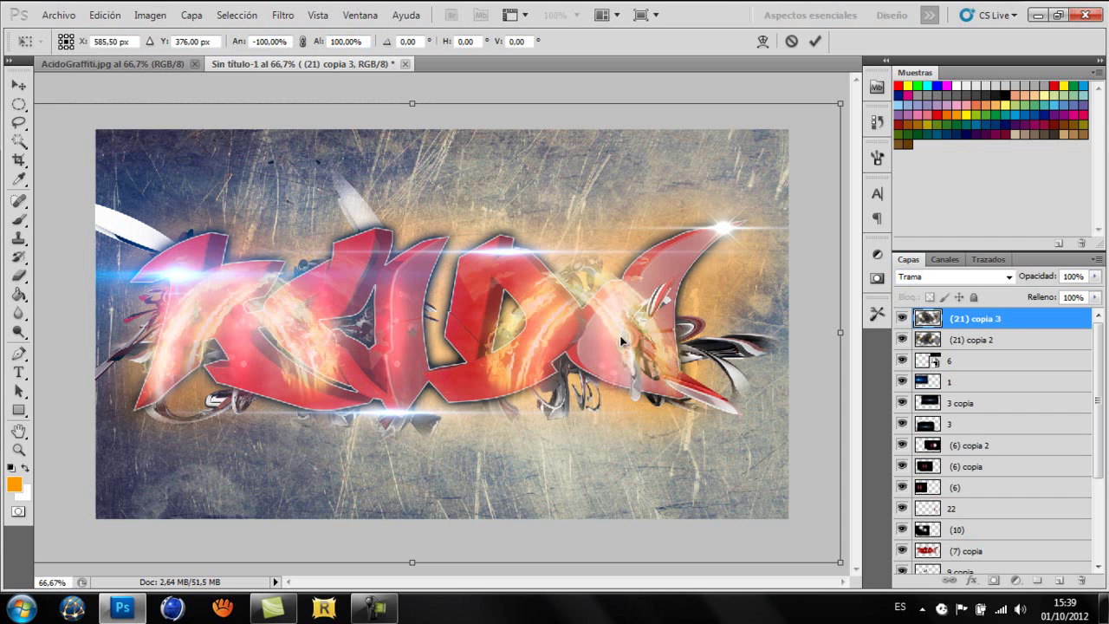
left_click_drag(637, 330, 454, 339)
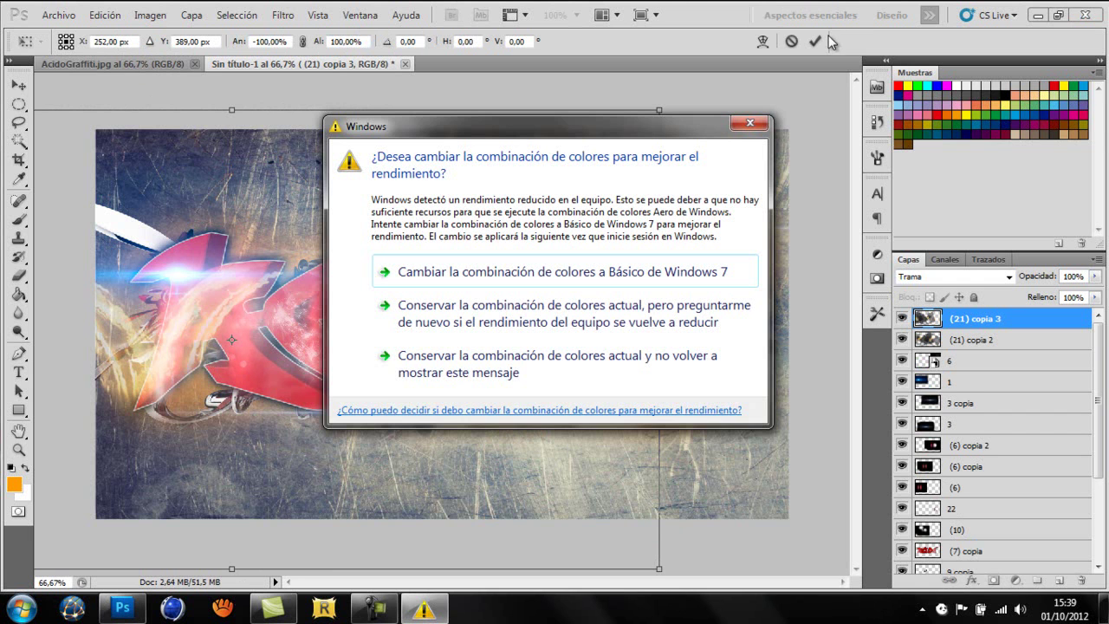
left_click(750, 124)
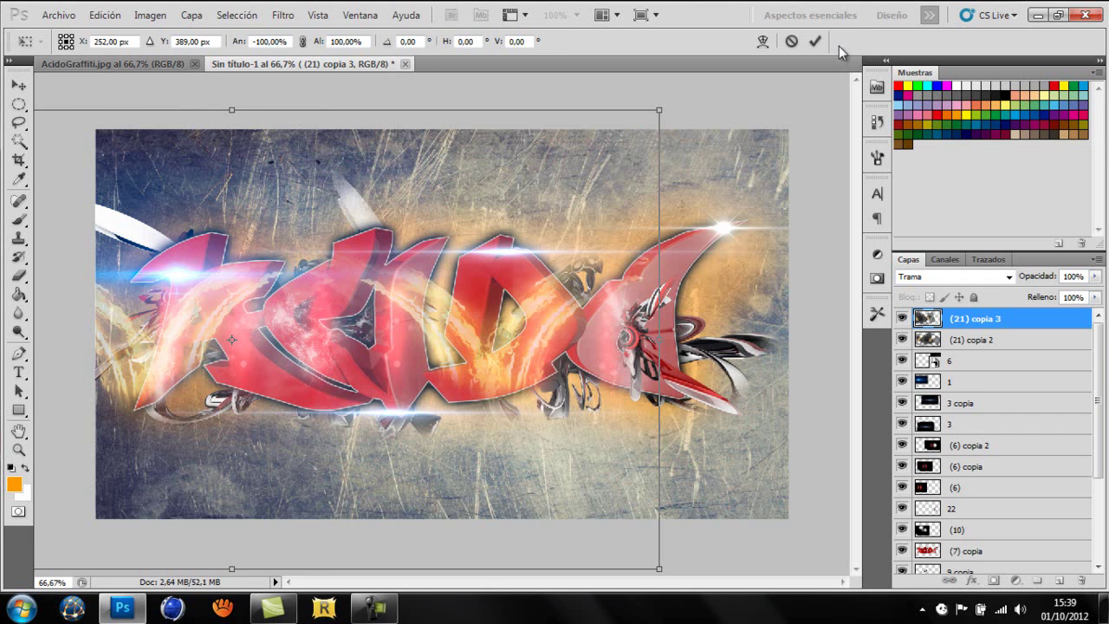
left_click(816, 42)
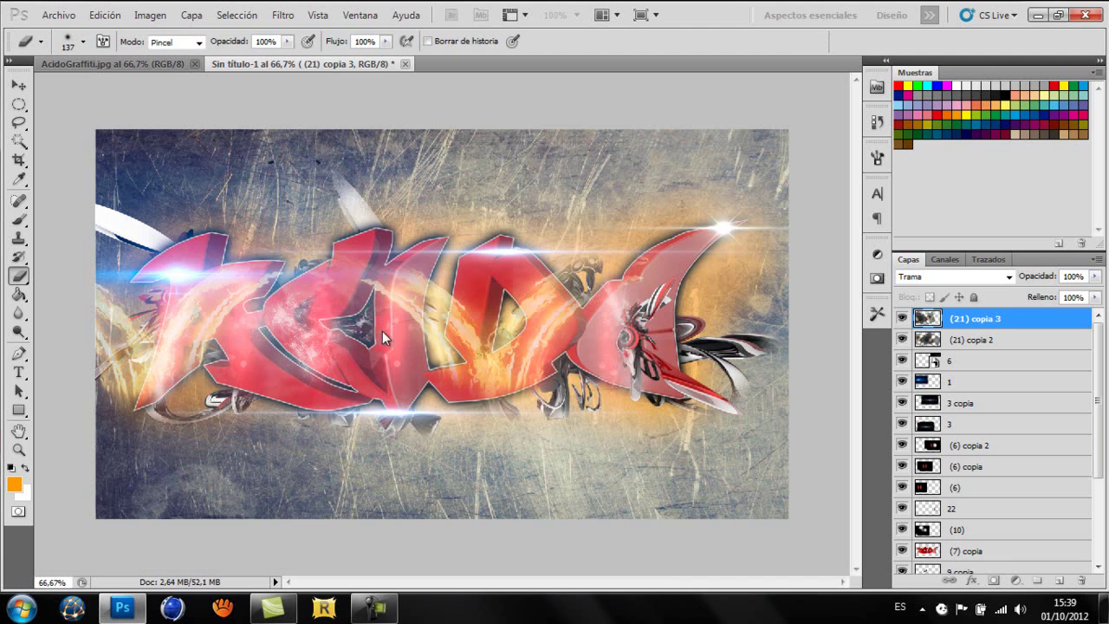
Step: Erase the mirrored overlay's yellow glow beside the first letter and nudge it further left
mouse_move(112, 339)
left_mouse_down()
mouse_move(95, 366)
mouse_move(157, 345)
left_mouse_up()
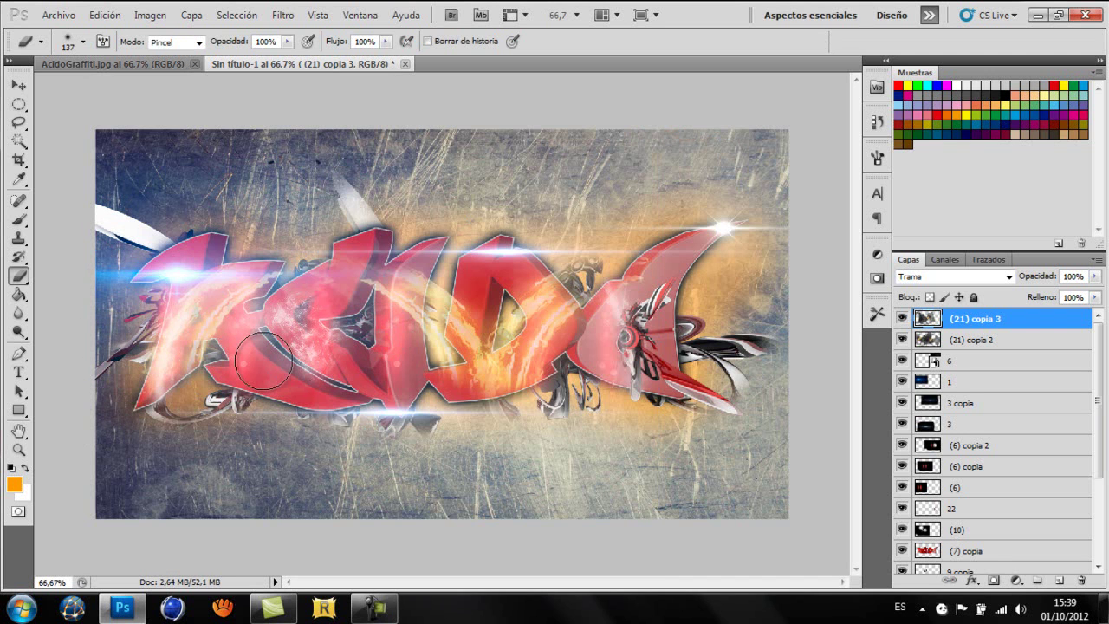
left_click(20, 105)
left_click(23, 84)
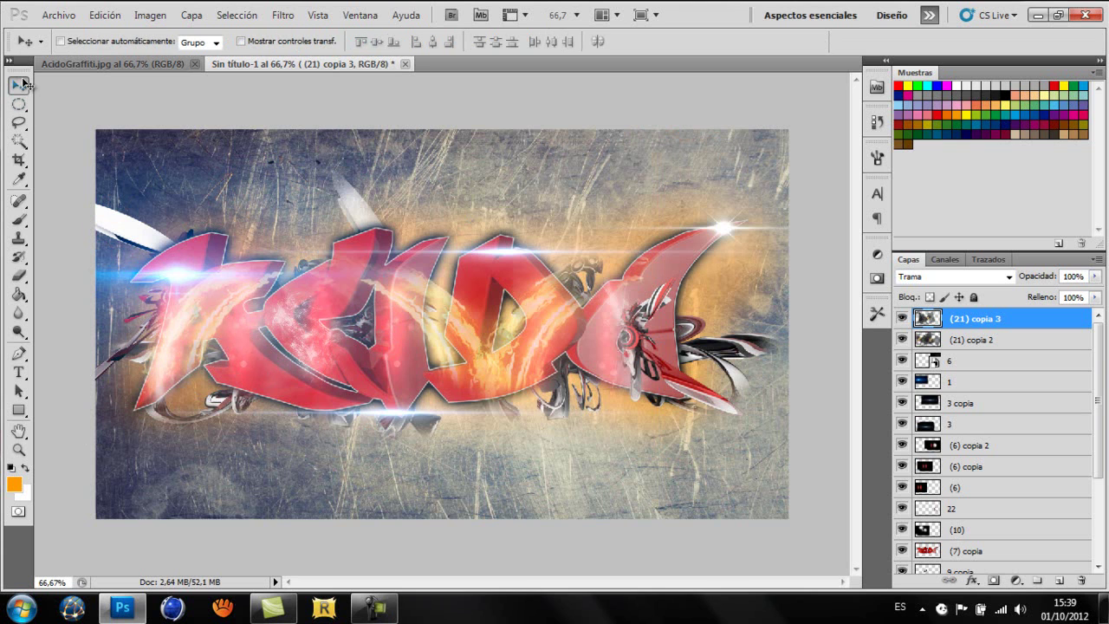
left_click_drag(449, 357, 423, 358)
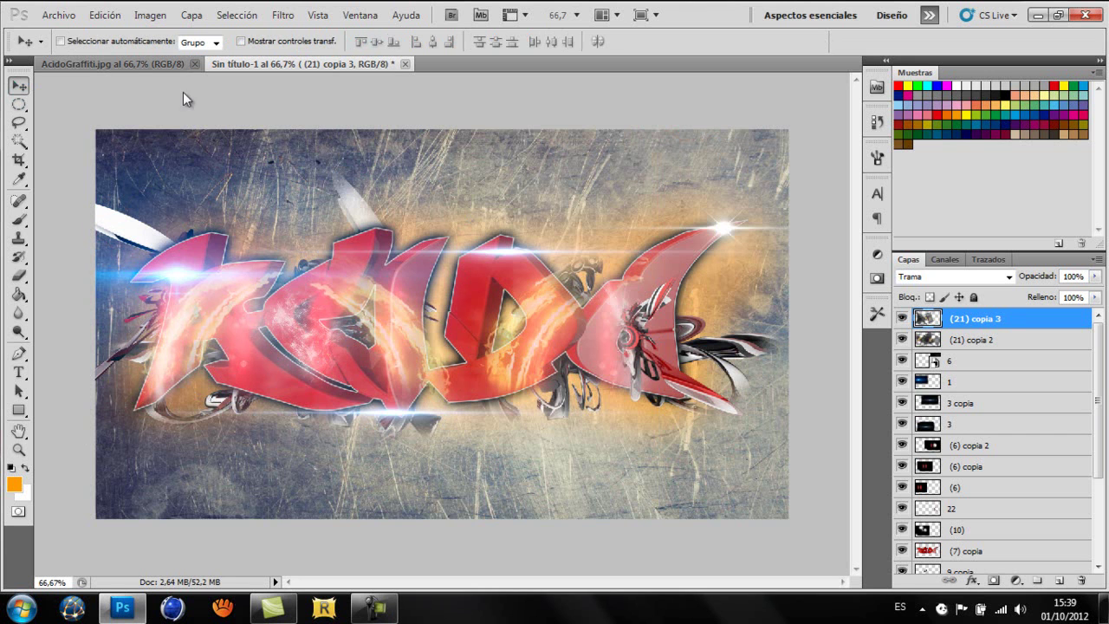
Step: After checking the AcidoGraffiti.jpg reference, place render 15 from the desktop 'renders c4d' folder
left_click(132, 64)
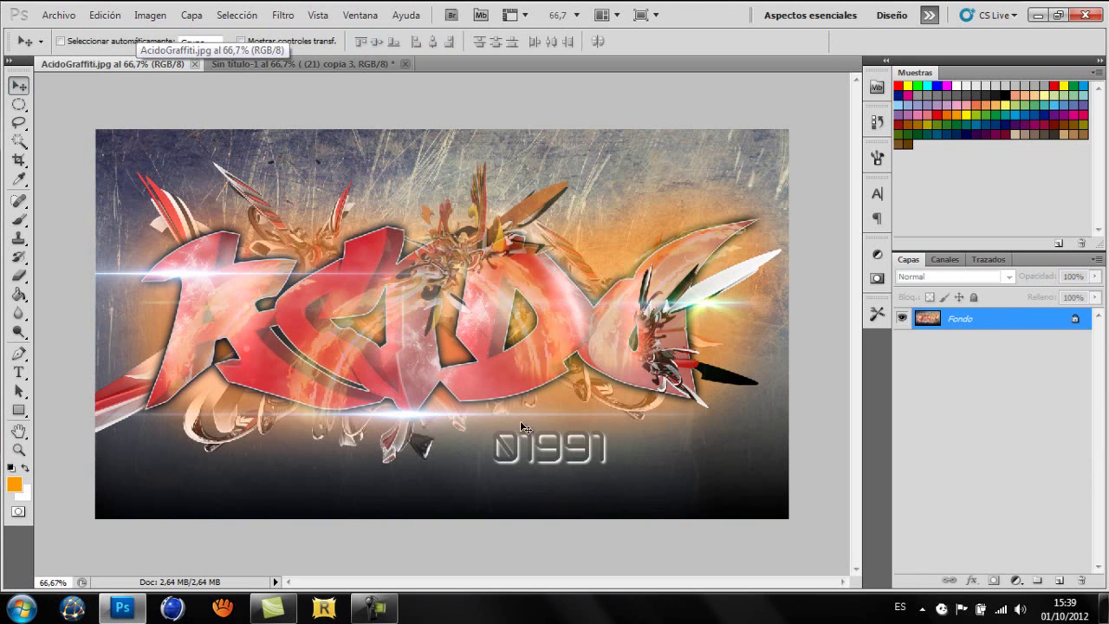
left_click(288, 69)
left_click(57, 15)
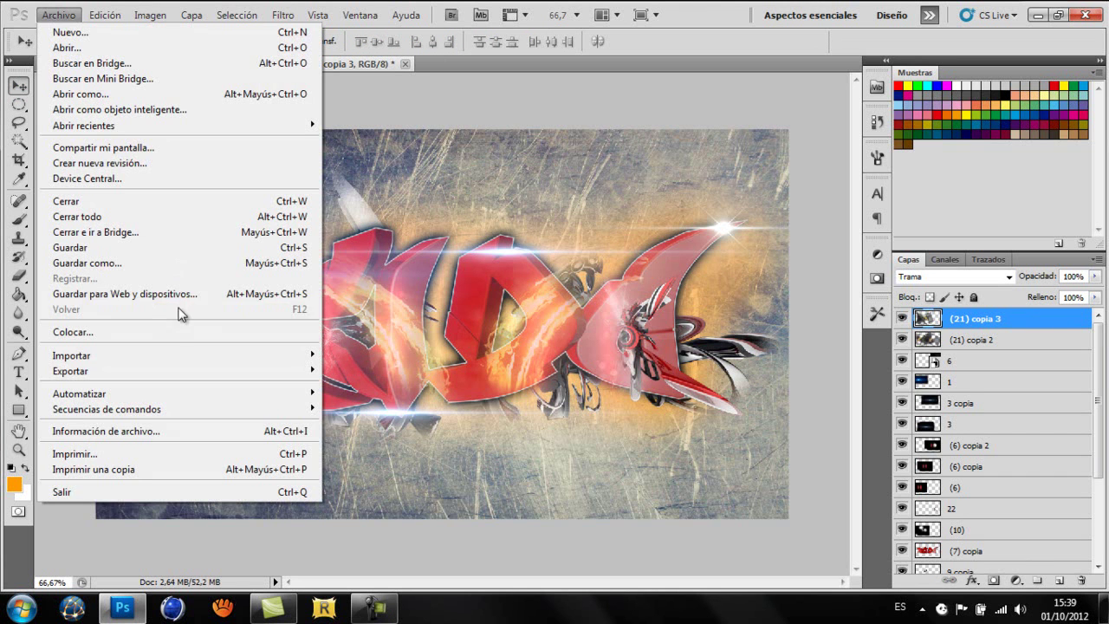
left_click(165, 331)
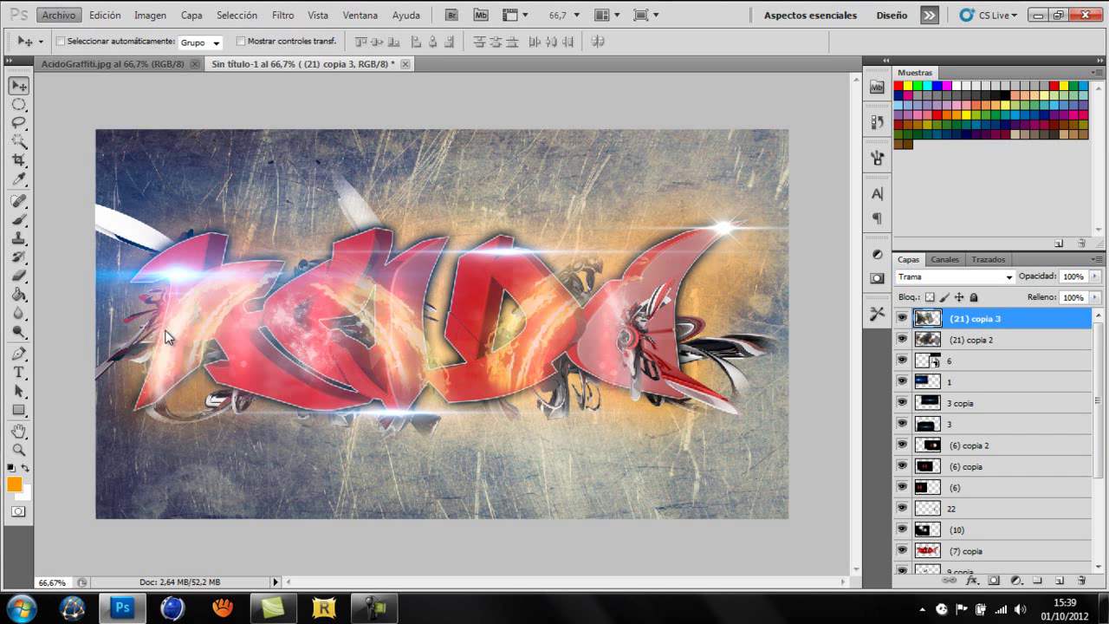
left_click(334, 208)
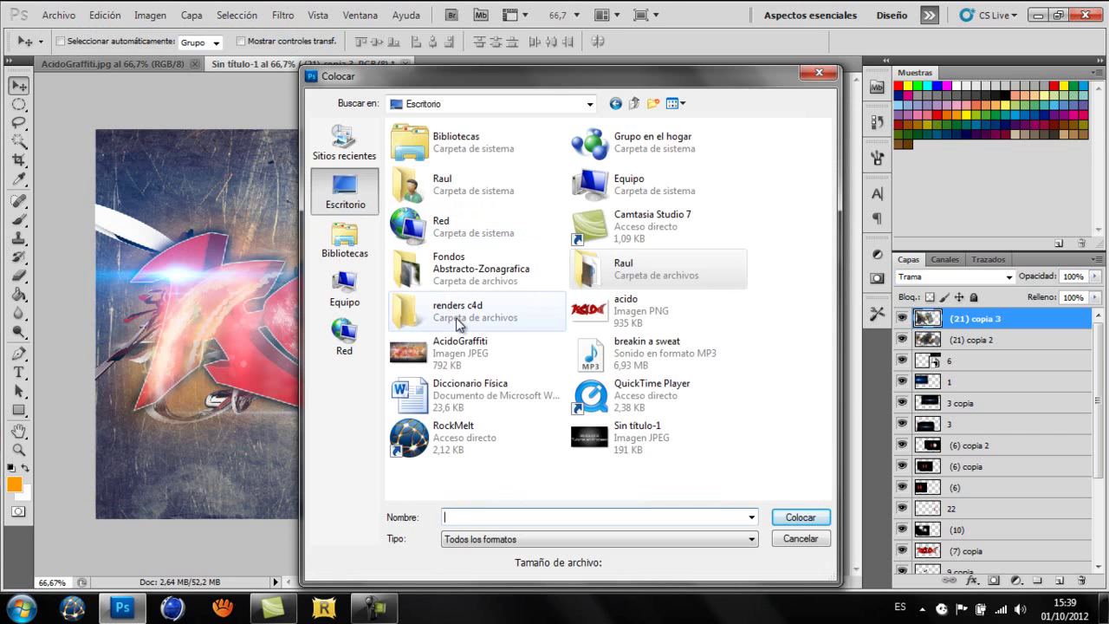
double_click(458, 319)
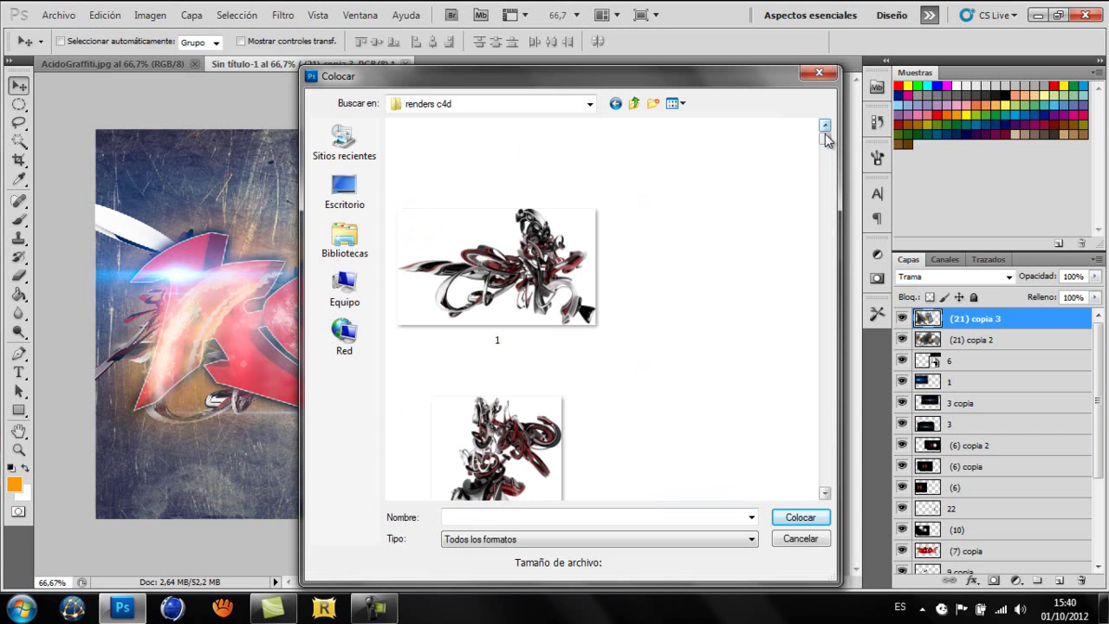
mouse_move(826, 145)
left_mouse_down()
mouse_move(824, 281)
mouse_move(825, 267)
left_mouse_up()
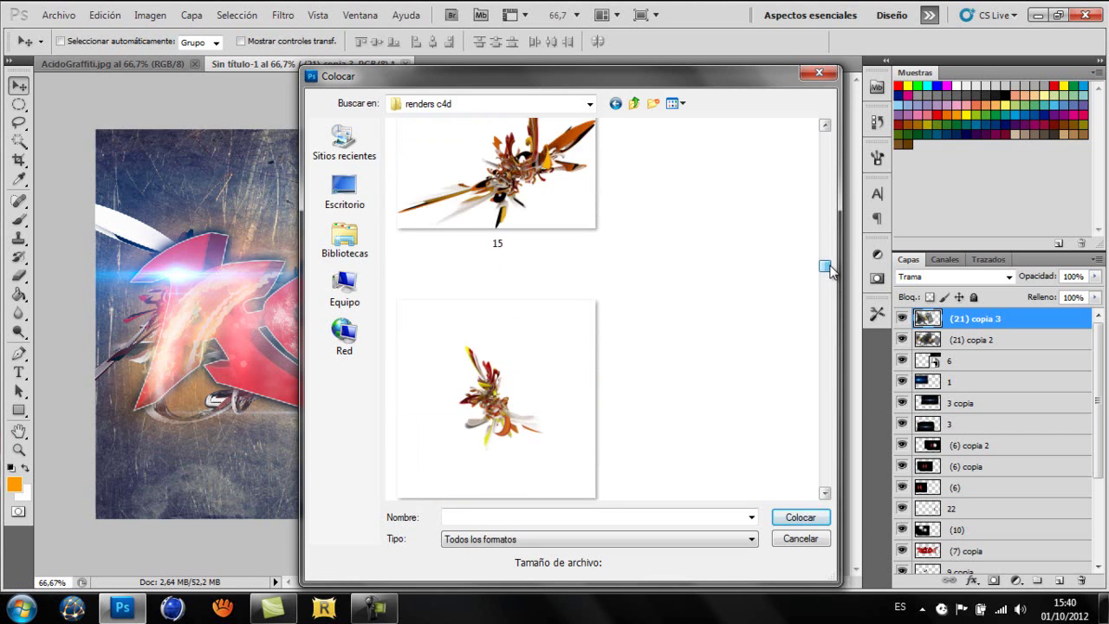
double_click(517, 227)
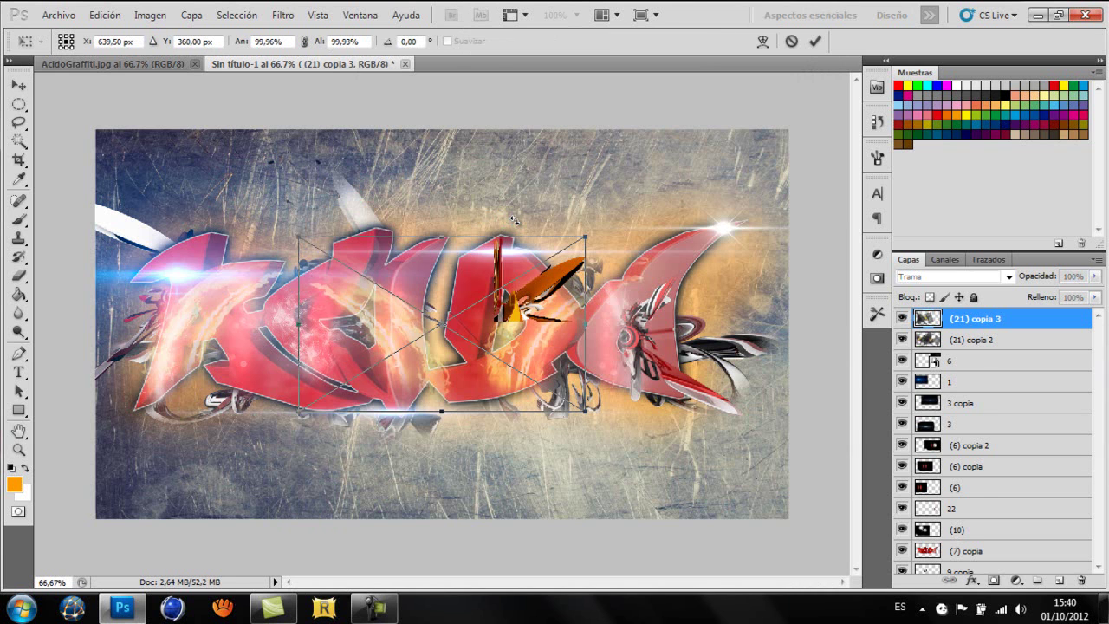
left_click(817, 41)
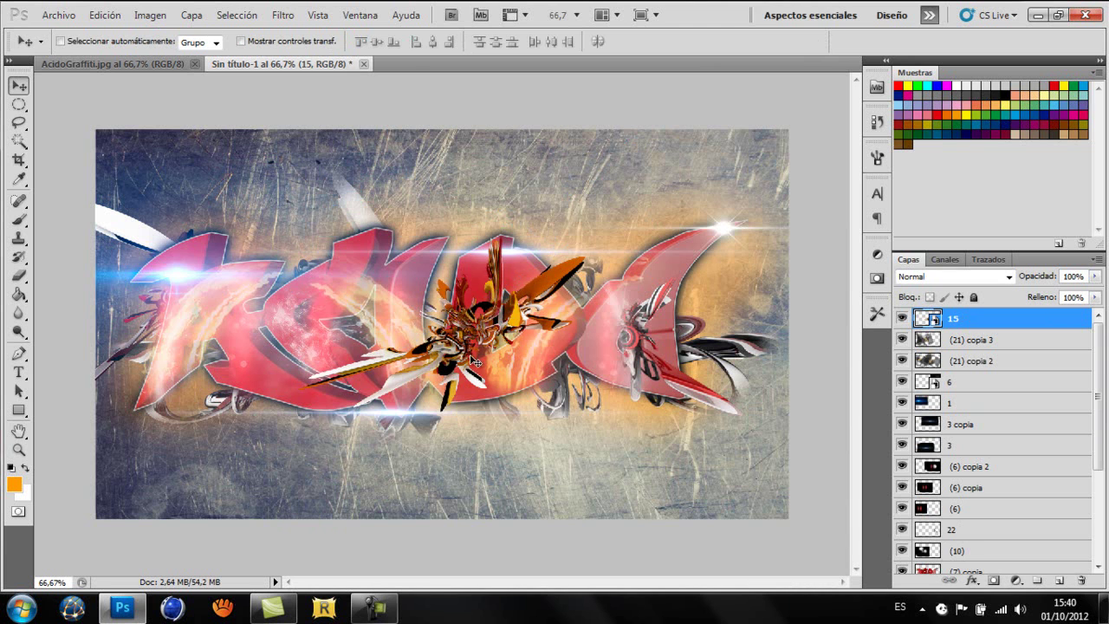
Step: Move render 15 onto the upper letters, add two copies across them, and select all three
left_click_drag(473, 358, 416, 274)
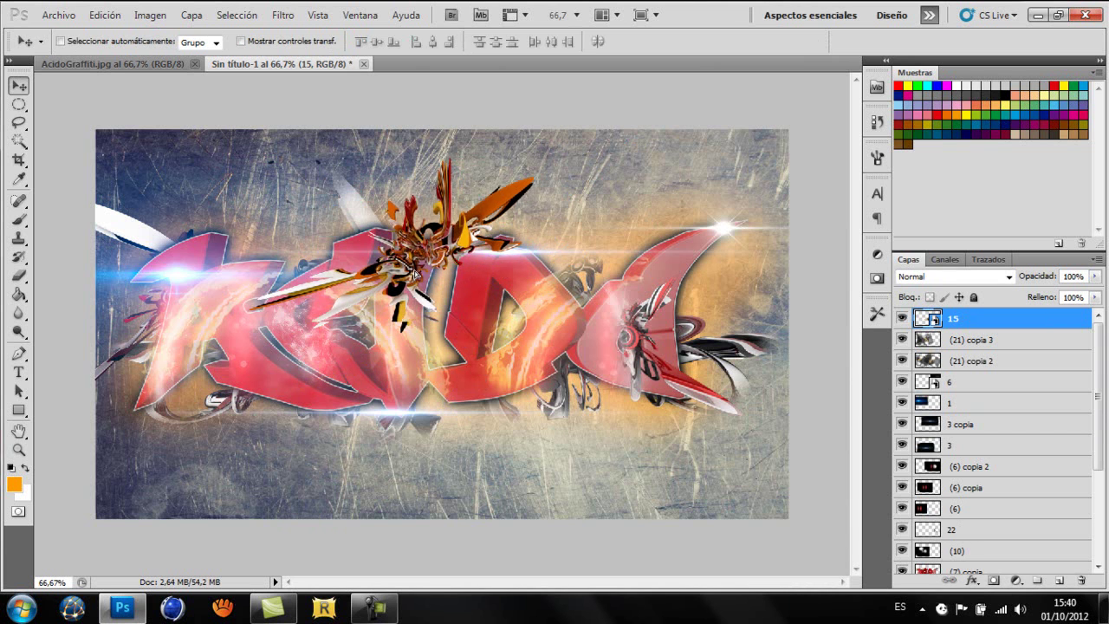
key("ctrl+j")
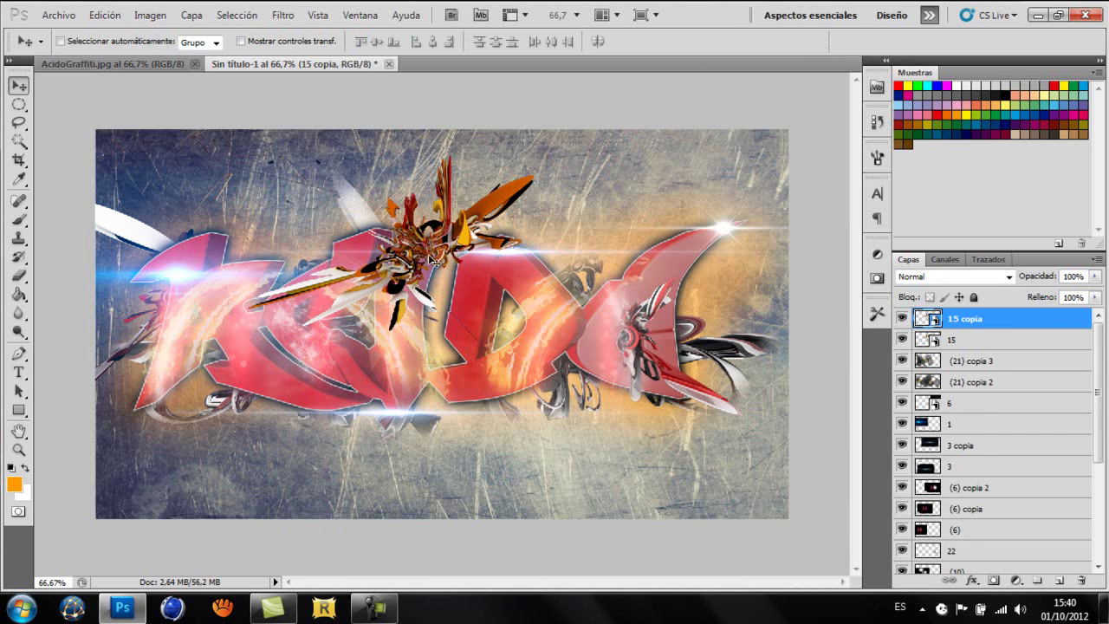
mouse_move(436, 250)
left_mouse_down()
mouse_move(591, 306)
mouse_move(584, 288)
mouse_move(260, 283)
mouse_move(256, 271)
left_mouse_up()
key("ctrl+j")
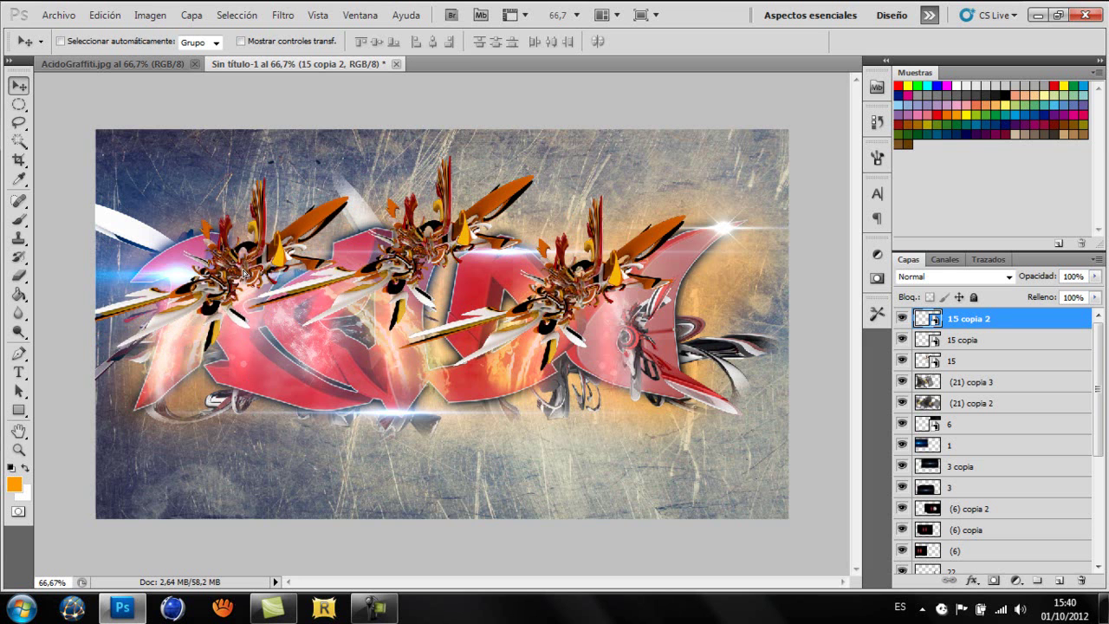
left_click(952, 362, "ctrl")
left_click(969, 339, "ctrl")
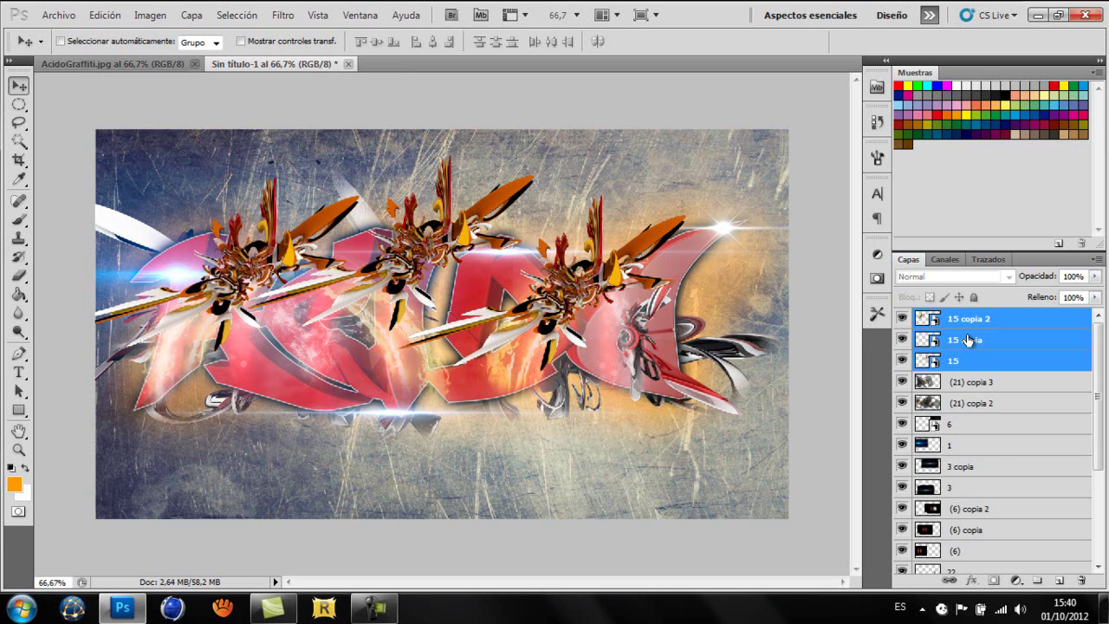
Step: Merge the three render layers and erase the render over the left and middle letters
key("ctrl+e")
key("e")
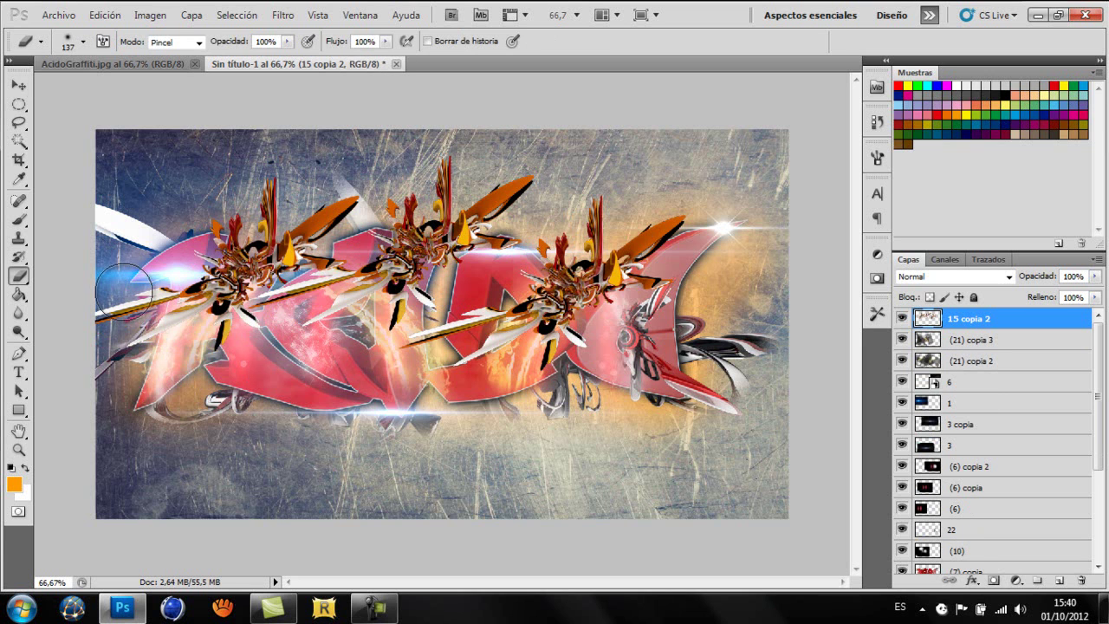
mouse_move(162, 340)
left_mouse_down()
mouse_move(315, 308)
mouse_move(333, 180)
left_mouse_up()
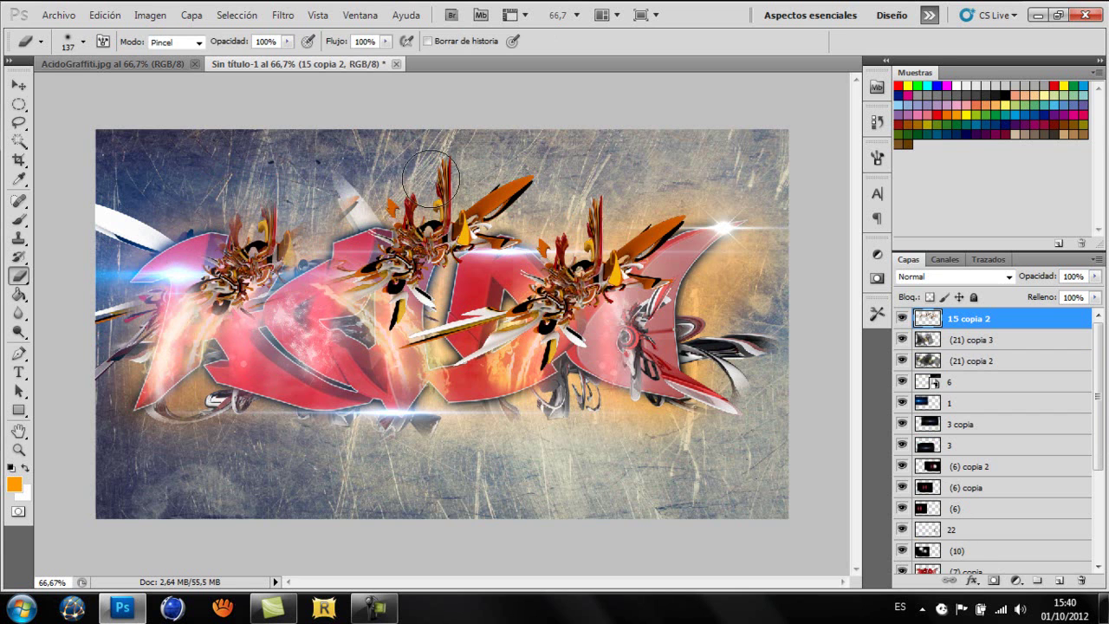
mouse_move(357, 284)
left_mouse_down()
mouse_move(449, 302)
mouse_move(393, 355)
mouse_move(513, 347)
mouse_move(519, 318)
mouse_move(606, 303)
mouse_move(641, 234)
mouse_move(606, 223)
mouse_move(660, 198)
left_mouse_up()
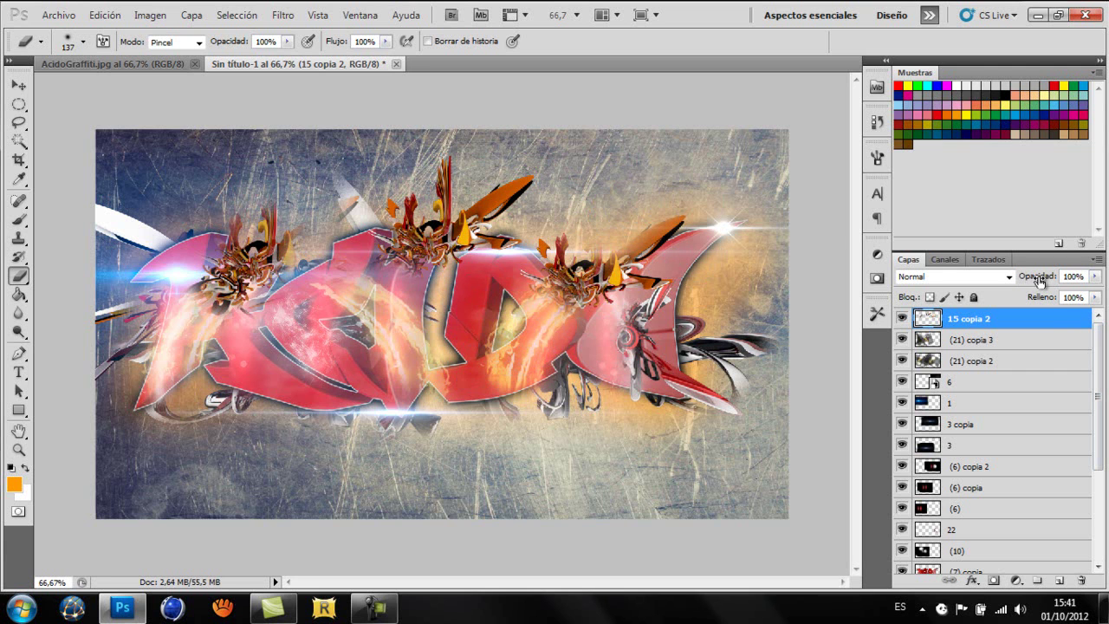
Step: Lower the merged render layer's opacity to 63%
left_click_drag(1025, 280, 1023, 279)
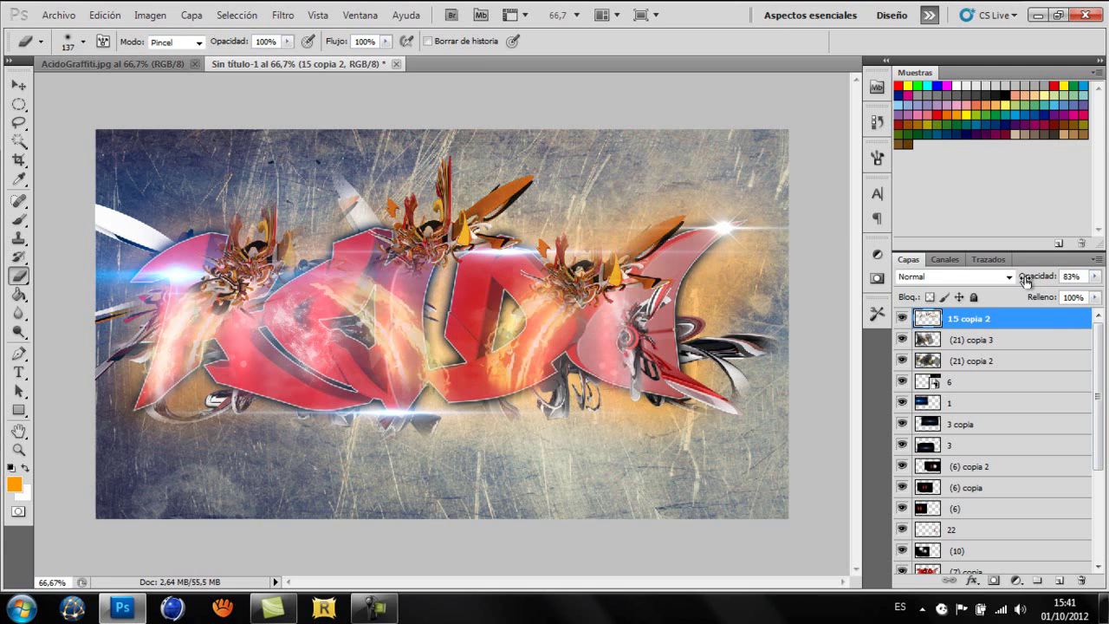
left_click_drag(1017, 281, 1008, 281)
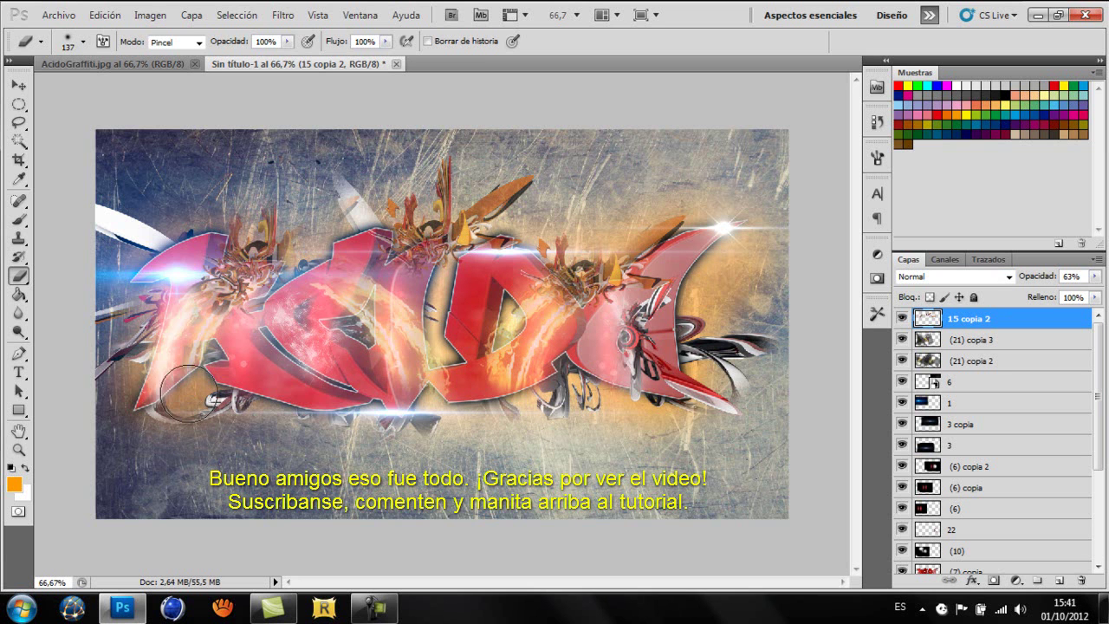
left_click(24, 373)
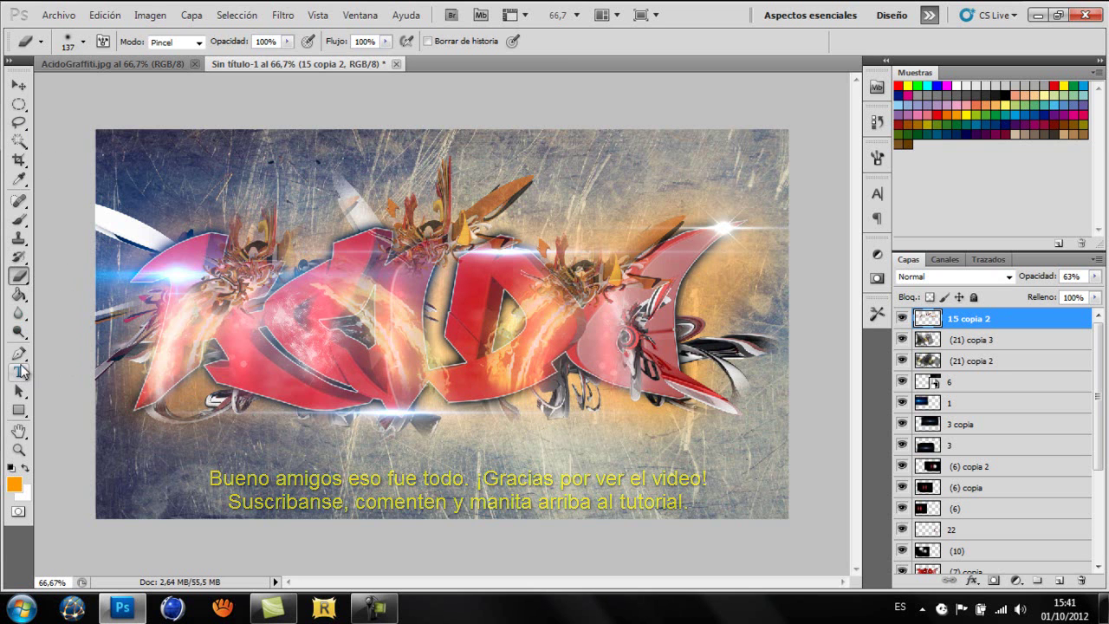